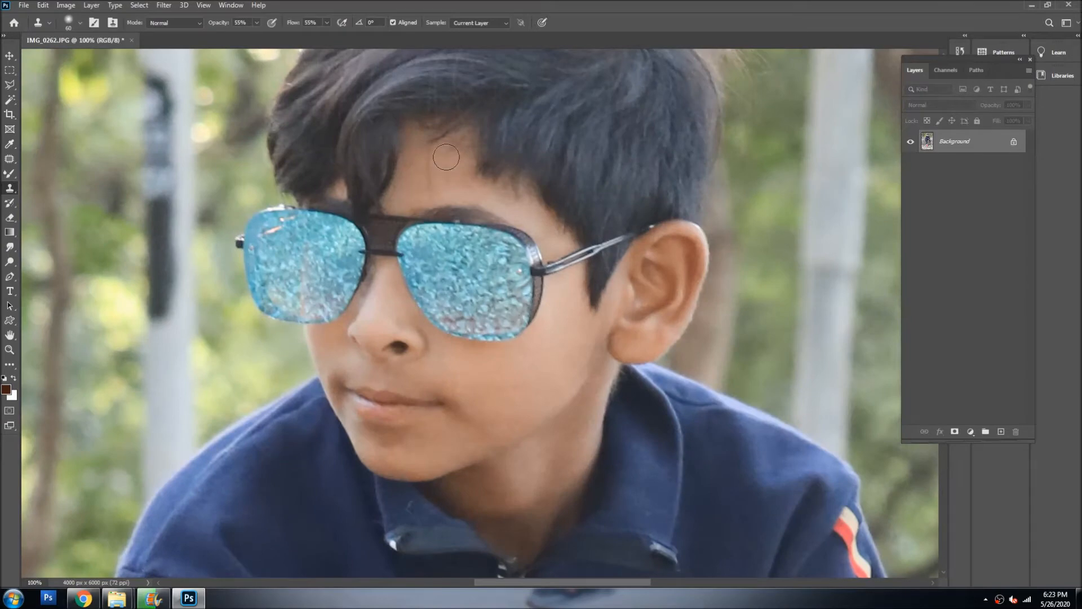
Step: Clone out the marks on the forehead and the reflections on the sunglasses lens farther from the ear
left_click(432, 137)
left_click_drag(329, 244, 342, 227)
left_click(284, 215)
left_click(301, 207)
left_click(284, 226, "alt")
mouse_move(286, 251)
left_mouse_down()
mouse_move(289, 280)
mouse_move(317, 273)
left_mouse_up()
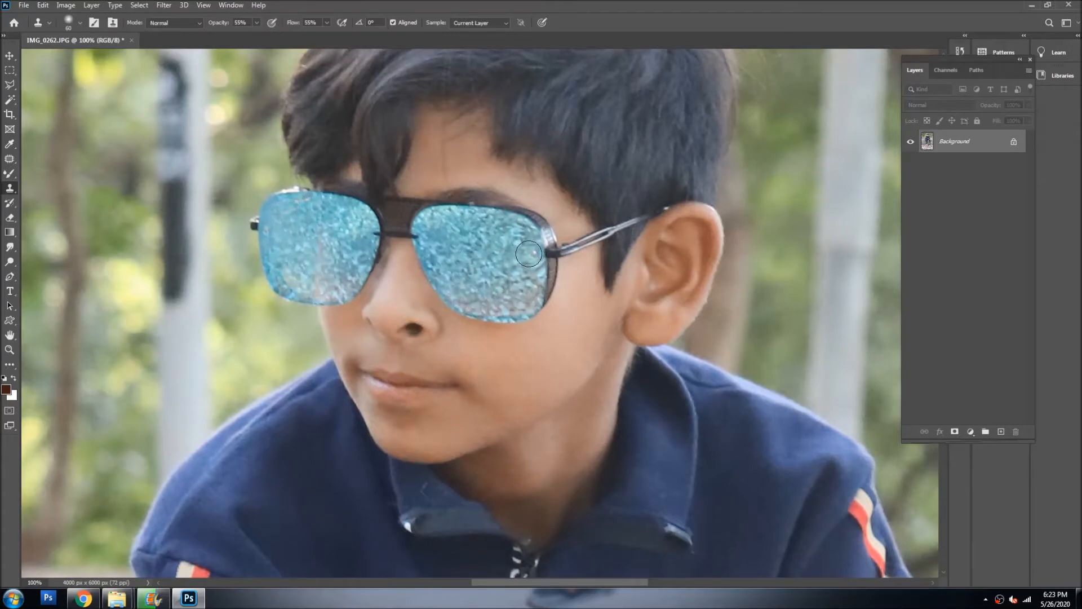
Step: Patch the two largest whitish stains on the jacket's sleeve cuff beside the hands with clean fabric
key("v")
left_click(494, 254, "alt")
left_click(494, 254, "alt")
left_click_drag(483, 253, 477, 214)
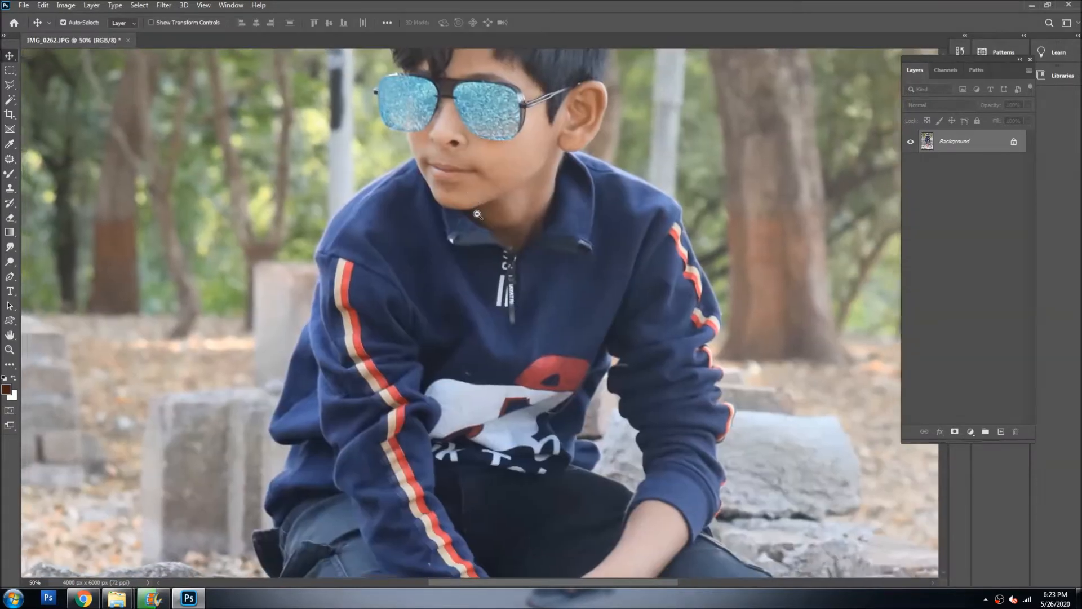
left_click(477, 214, "alt")
left_click(478, 214, "alt")
key("o")
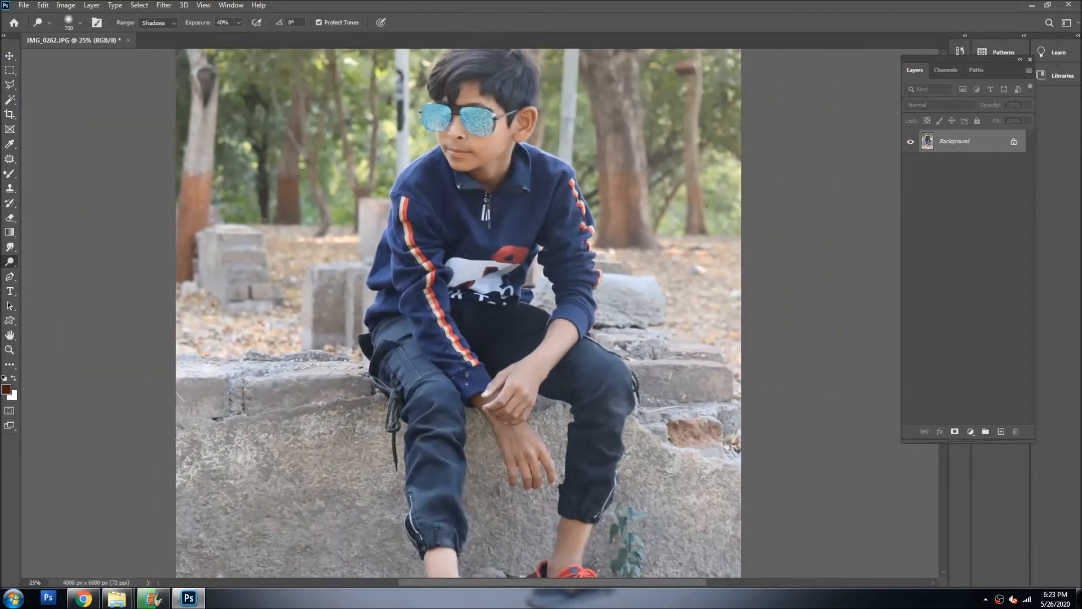
left_click(477, 363, "ctrl")
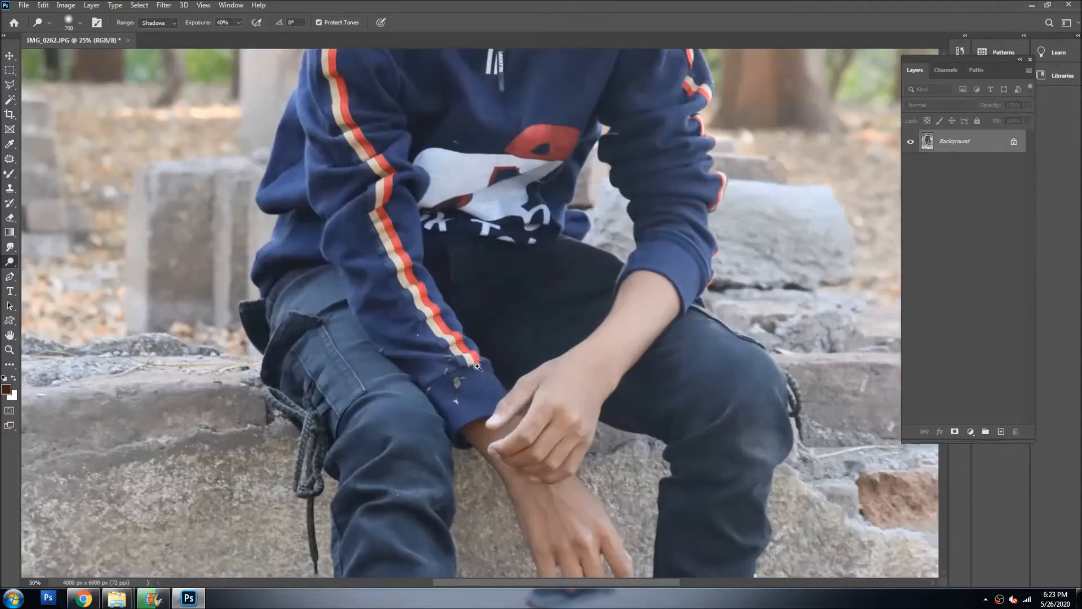
left_click(477, 366, "ctrl")
left_click(516, 301, "ctrl")
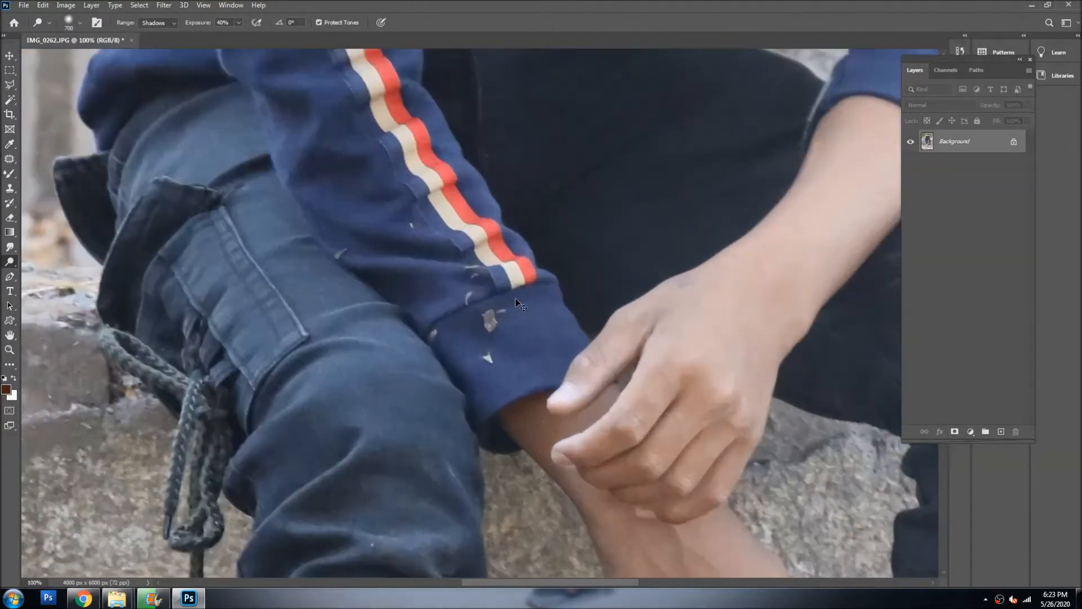
scroll(512, 310, "up", 1)
key("j")
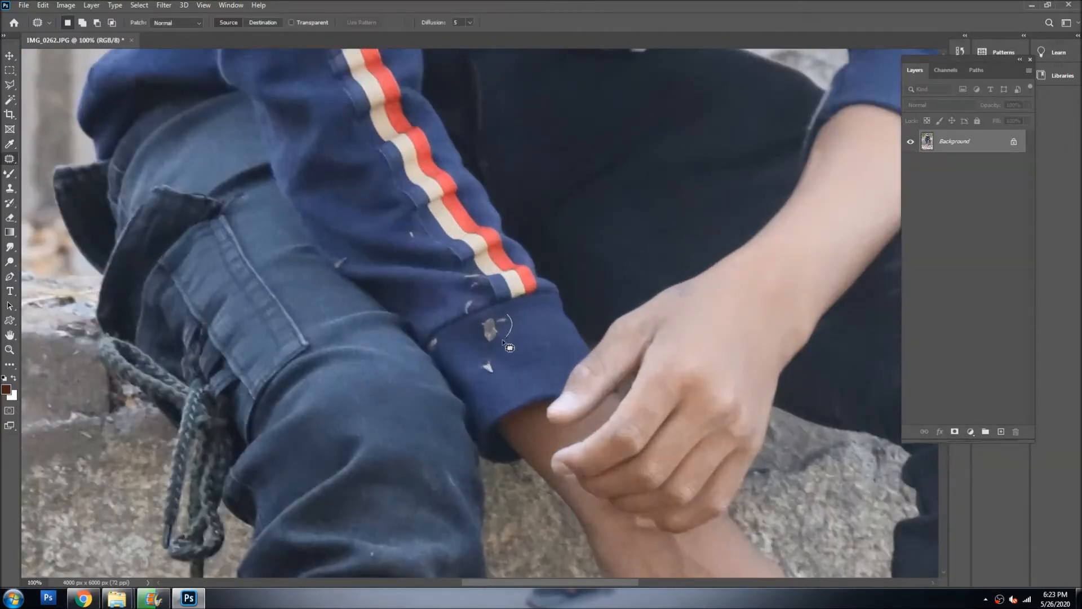
left_click_drag(489, 314, 552, 353)
key("ctrl+d")
left_click_drag(480, 356, 506, 339)
Step: Patch the small spots along the cuff seam and the cuff's outer edge
left_click_drag(466, 303, 476, 299)
left_click_drag(468, 307, 429, 290)
key("ctrl+d")
left_click_drag(441, 327, 446, 329)
mouse_move(444, 334)
left_mouse_down()
mouse_move(461, 341)
mouse_move(431, 350)
mouse_move(449, 342)
left_mouse_up()
key("ctrl+d")
left_click_drag(442, 342, 485, 337)
key("ctrl+d")
Step: Patch the remaining small marks on the forearm sleeve above the cuff, next to the stripe
mouse_move(350, 257)
left_mouse_down()
mouse_move(343, 264)
mouse_move(332, 251)
mouse_move(424, 242)
mouse_move(413, 224)
left_mouse_up()
key("ctrl+d")
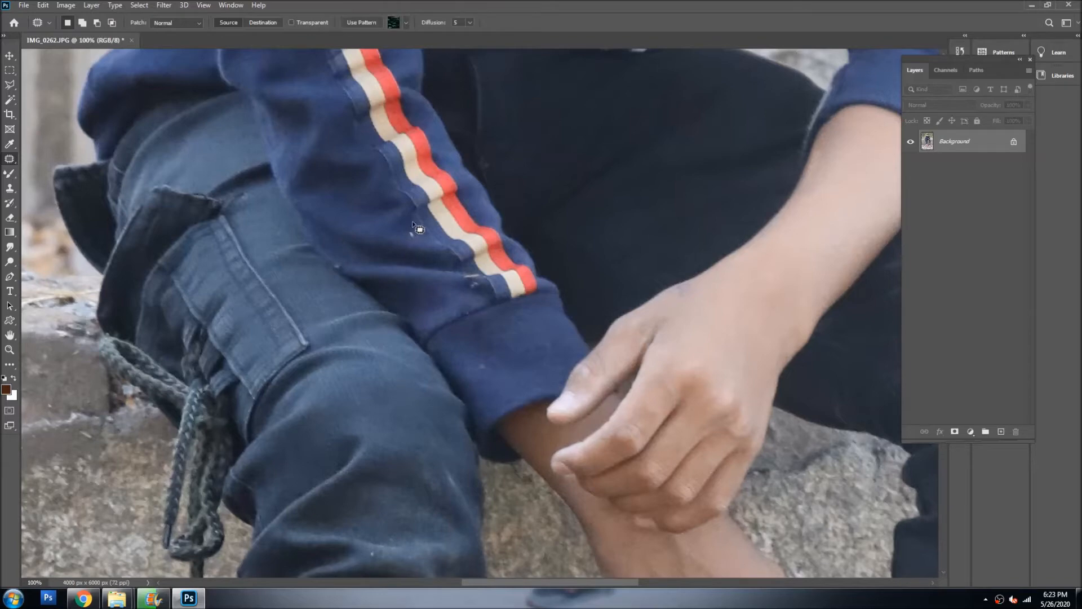
key("ctrl+d")
left_click_drag(465, 275, 473, 273)
left_click_drag(473, 279, 442, 294)
key("ctrl+d")
Step: Examine the trousers, shoes and leaf-covered ground for remaining marks, and return to the whole figure
scroll(514, 246, "down", 2)
left_click_drag(526, 327, 508, 255)
scroll(507, 255, "down", 1)
scroll(506, 296, "down", 1)
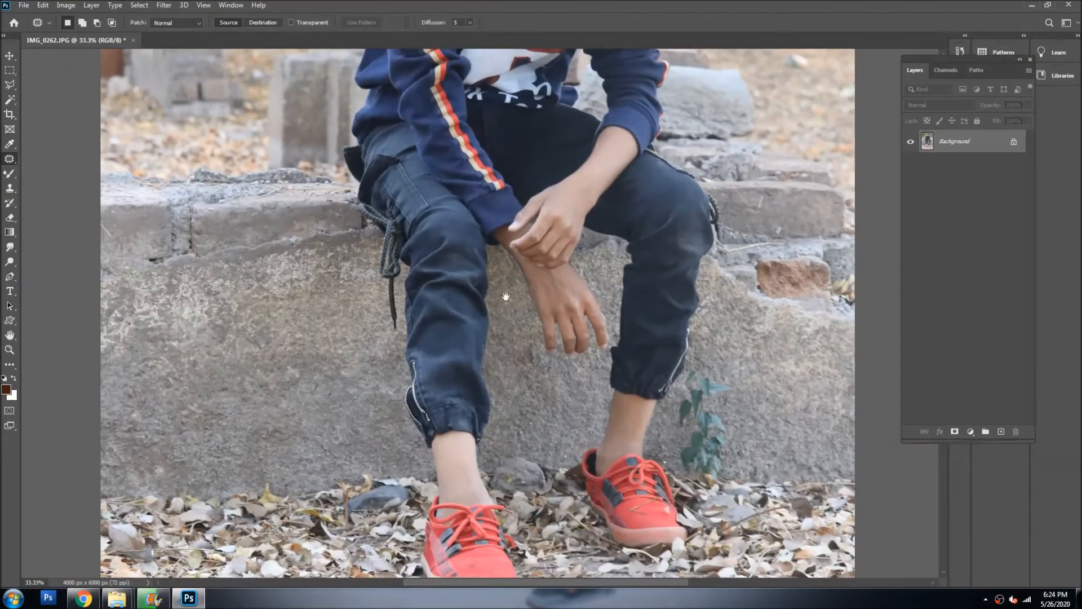
left_click(507, 297, "alt")
left_click_drag(503, 239, 476, 391)
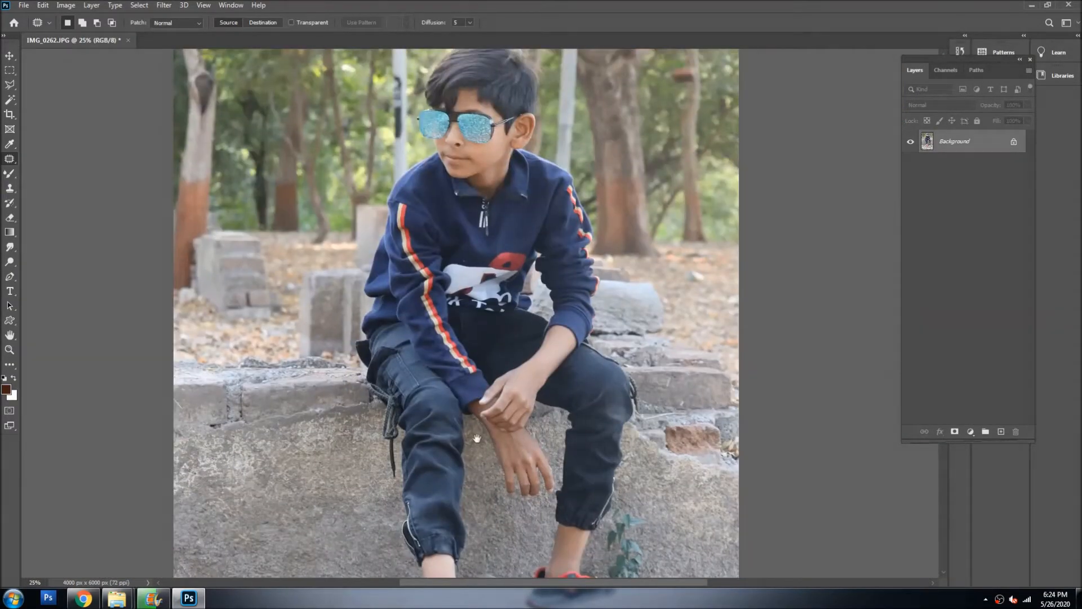
left_click_drag(451, 507, 432, 357)
scroll(431, 357, "up", 2)
key("s")
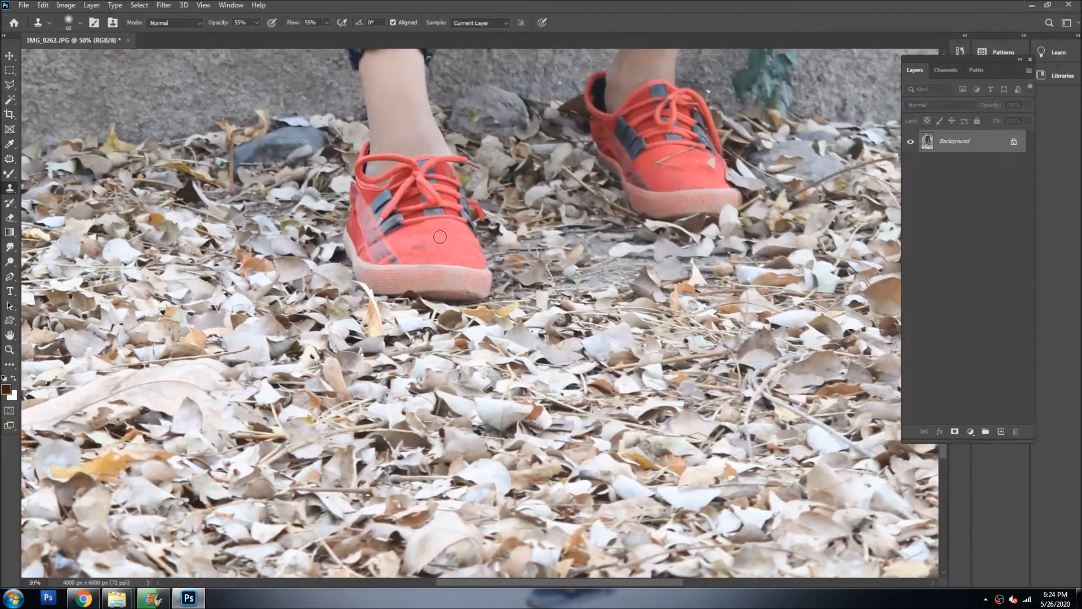
key("v")
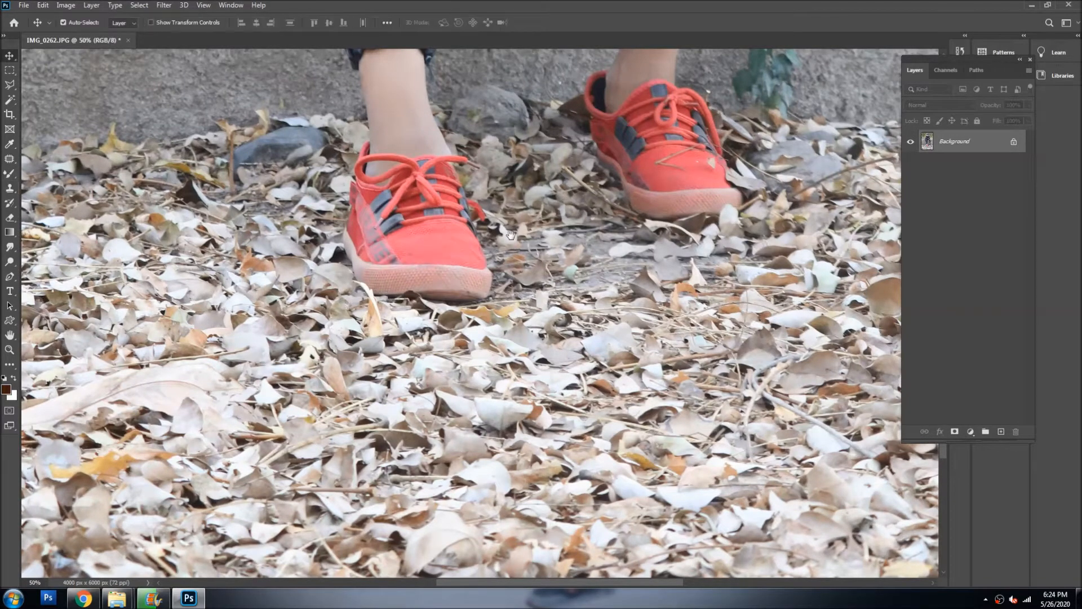
left_click_drag(509, 236, 500, 366)
scroll(491, 308, "down", 1)
left_click_drag(489, 309, 479, 444)
scroll(512, 257, "down", 1)
left_click_drag(513, 214, 504, 399)
Step: Dodge the shadows across the background, wall and ground using a 1200 px brush at 40% exposure
key("o")
left_click_drag(510, 145, 502, 221)
key("bracketright")
key("bracketright")
key("bracketright")
key("bracketright")
key("bracketright")
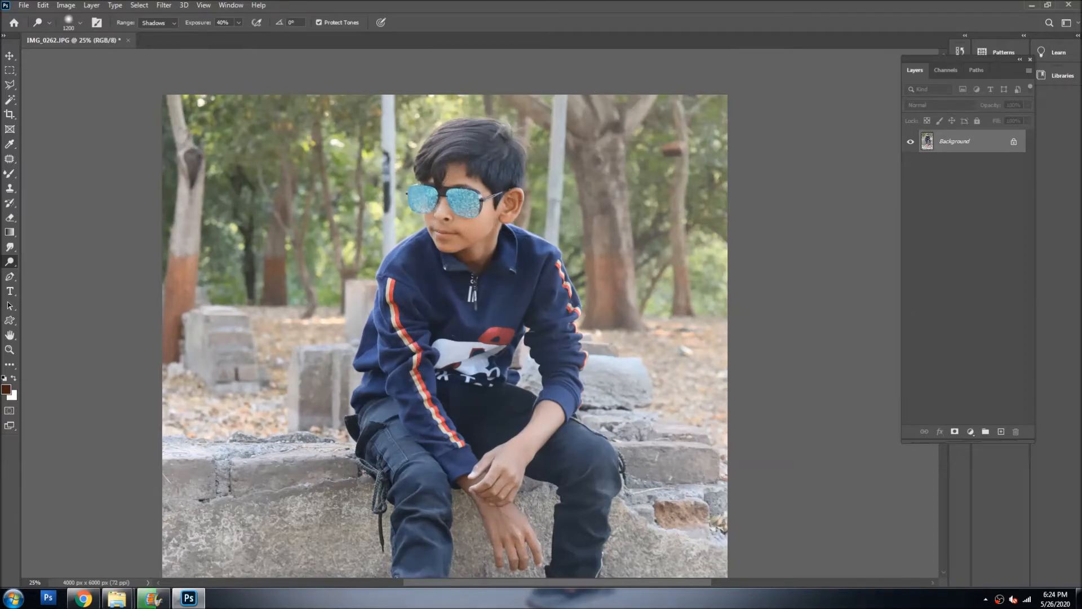
left_click_drag(381, 413, 376, 193)
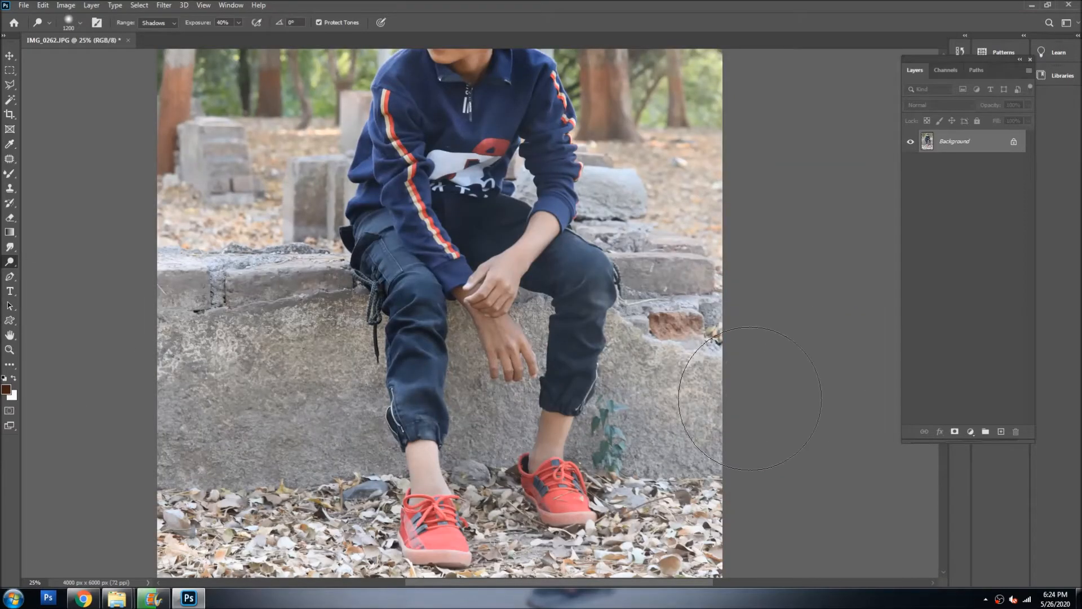
left_click_drag(172, 564, 179, 445)
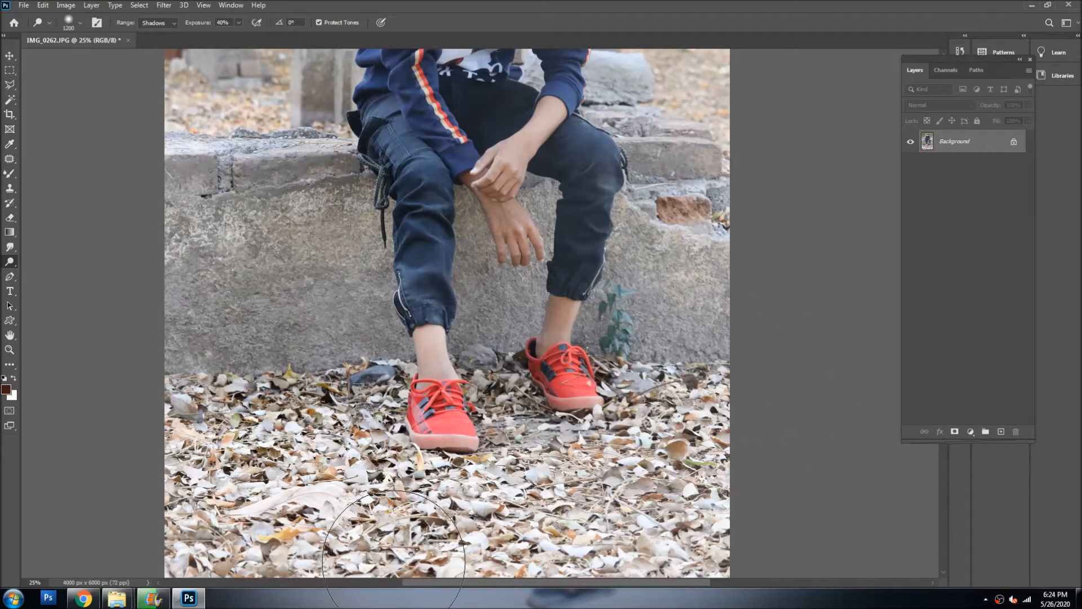
Step: Apply a Levels adjustment with a raised black point, midtones at 1.11 and the white input at 238
key("v")
left_click_drag(525, 194, 547, 358)
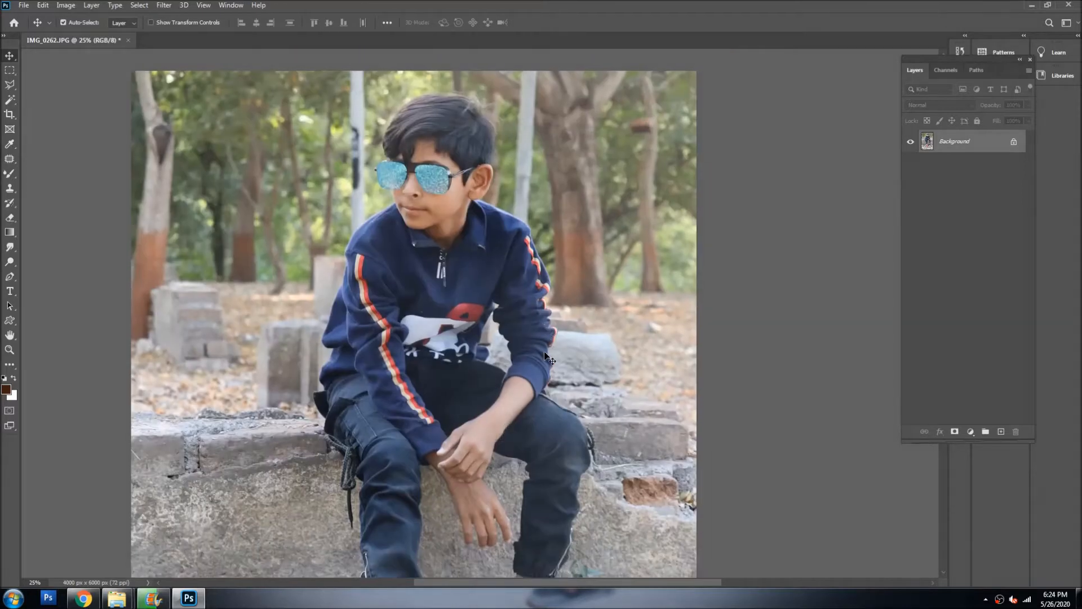
key("ctrl+l")
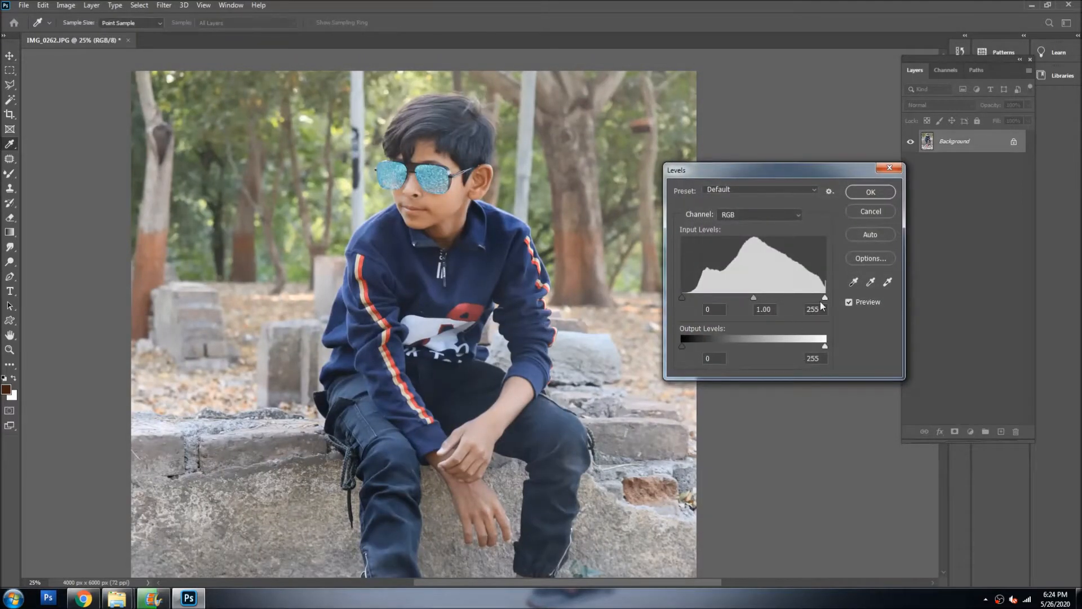
left_click_drag(824, 298, 815, 298)
mouse_move(682, 298)
left_mouse_down()
mouse_move(749, 297)
mouse_move(697, 298)
left_mouse_up()
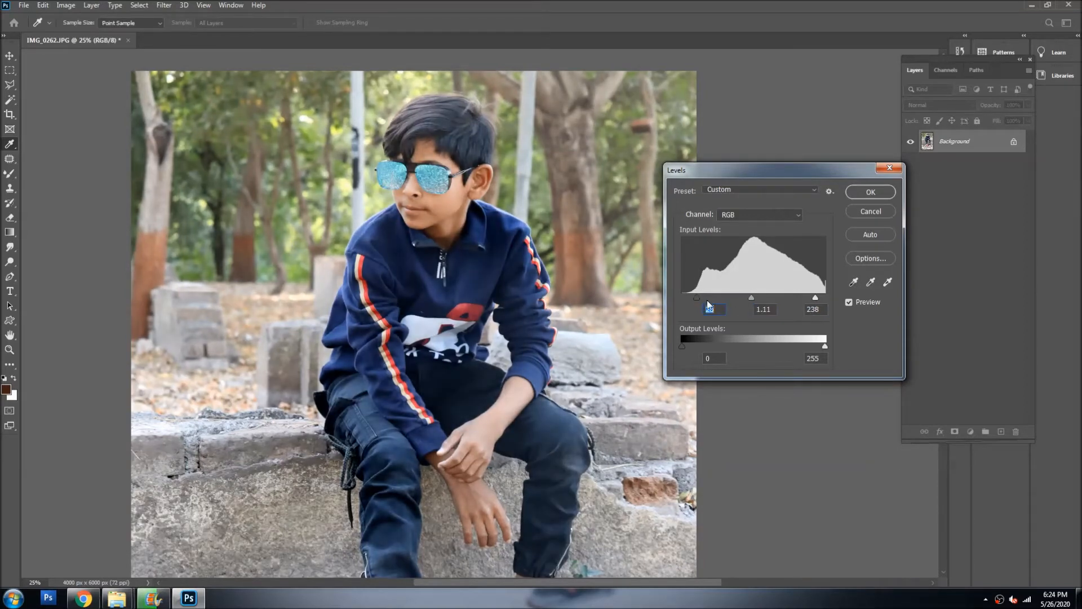
key("Return")
key("o")
key("bracketleft")
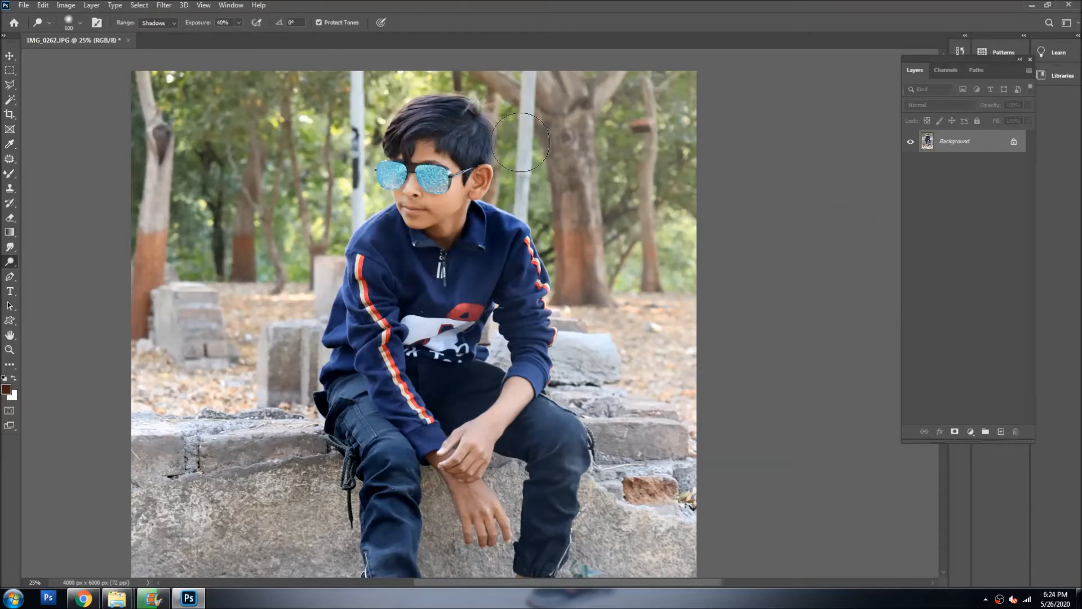
key("v")
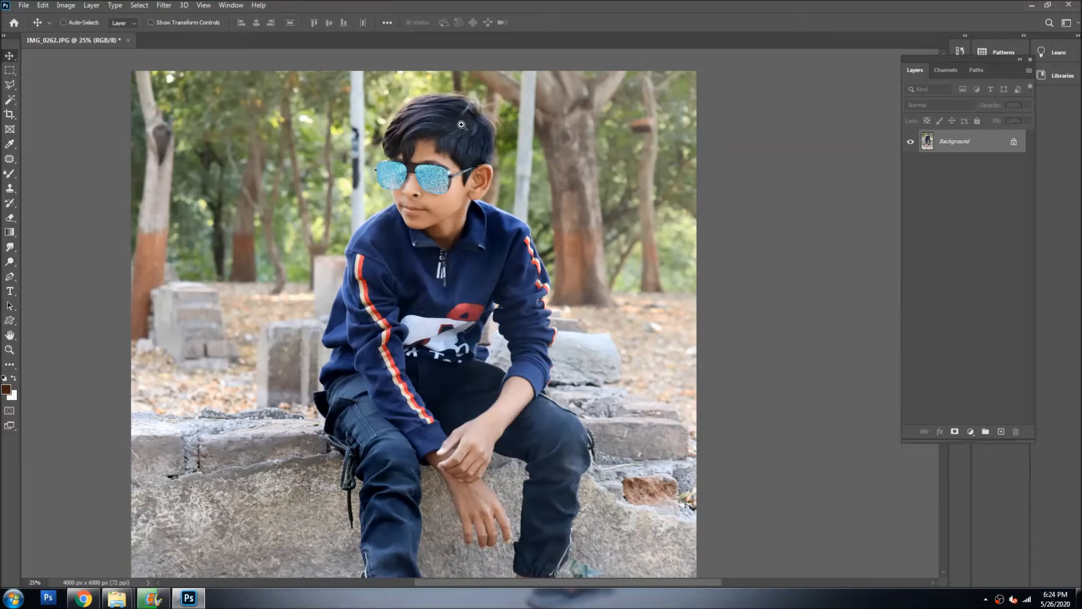
Step: Smooth the skin on a duplicate of the photo layer with Portraiture's Smoothing: High preset and merge it down
left_click(461, 125, "ctrl")
left_click(461, 124, "ctrl")
key("ctrl+j")
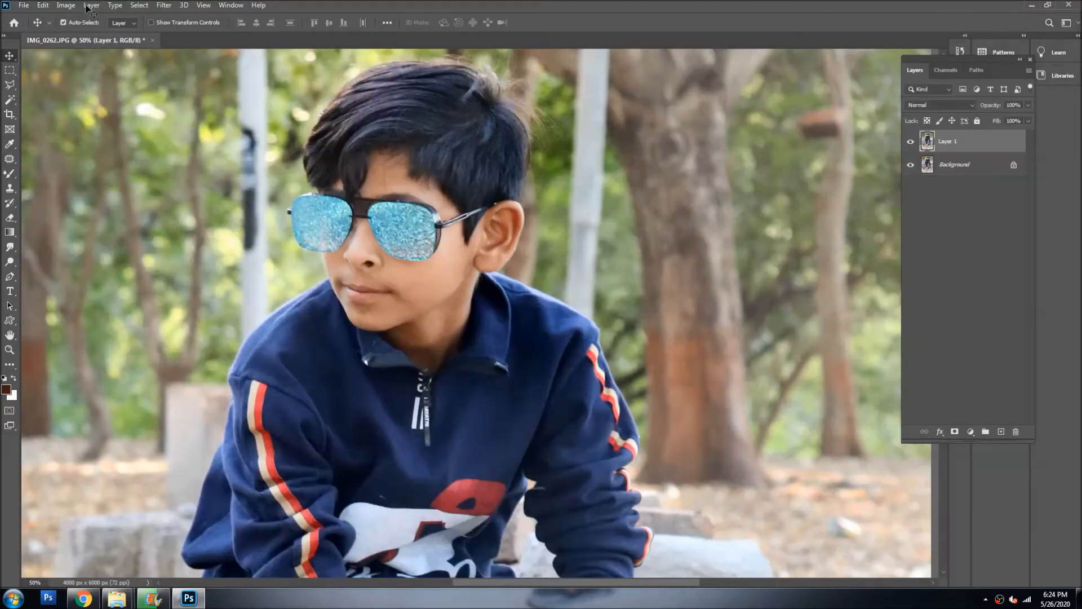
left_click(161, 4)
mouse_move(204, 248)
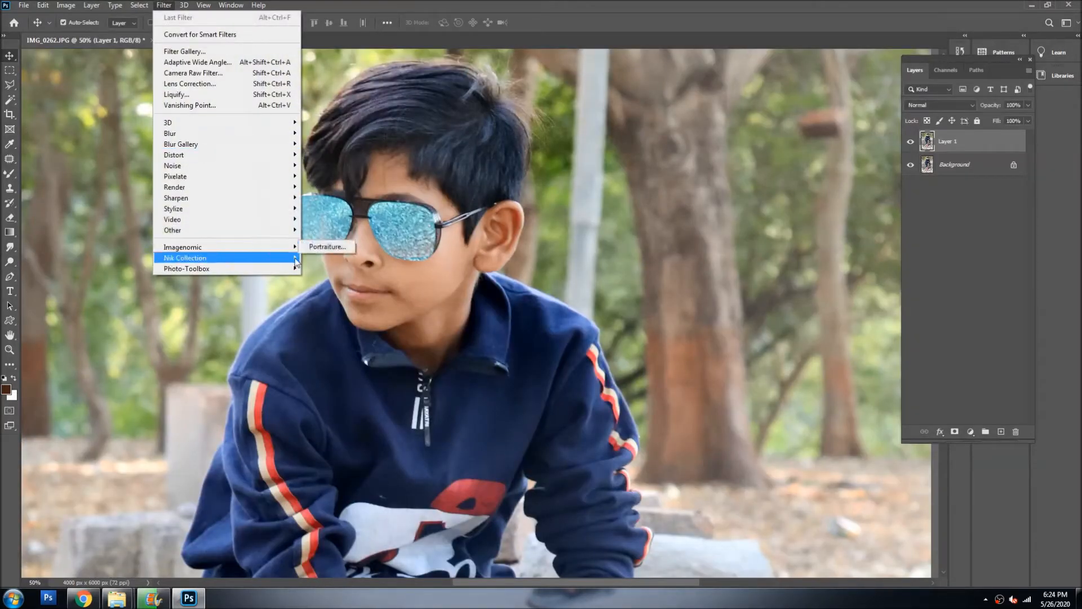
left_click(313, 245)
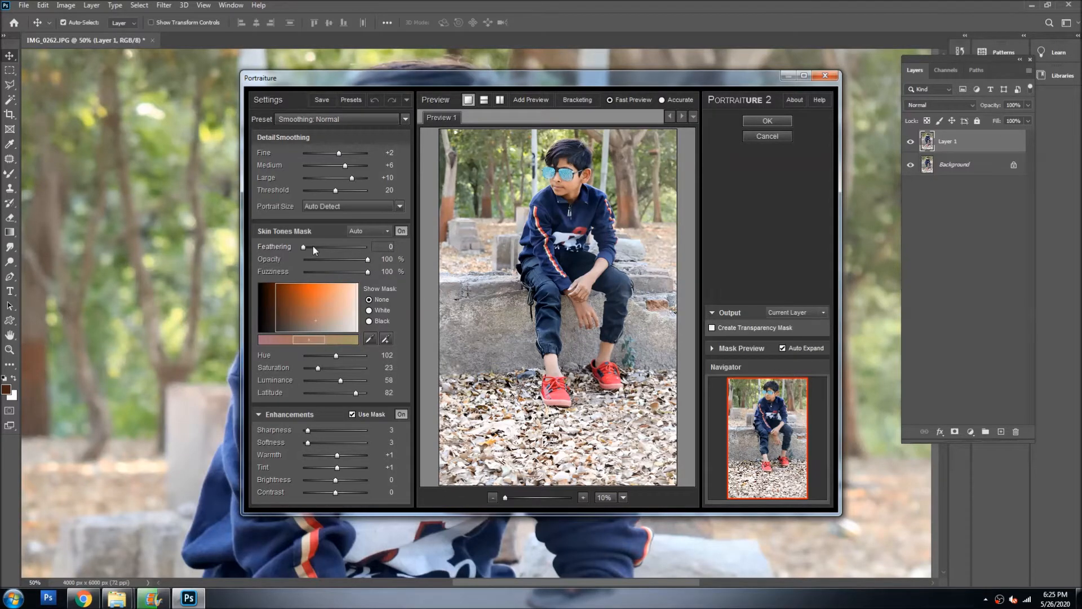
left_click(334, 119)
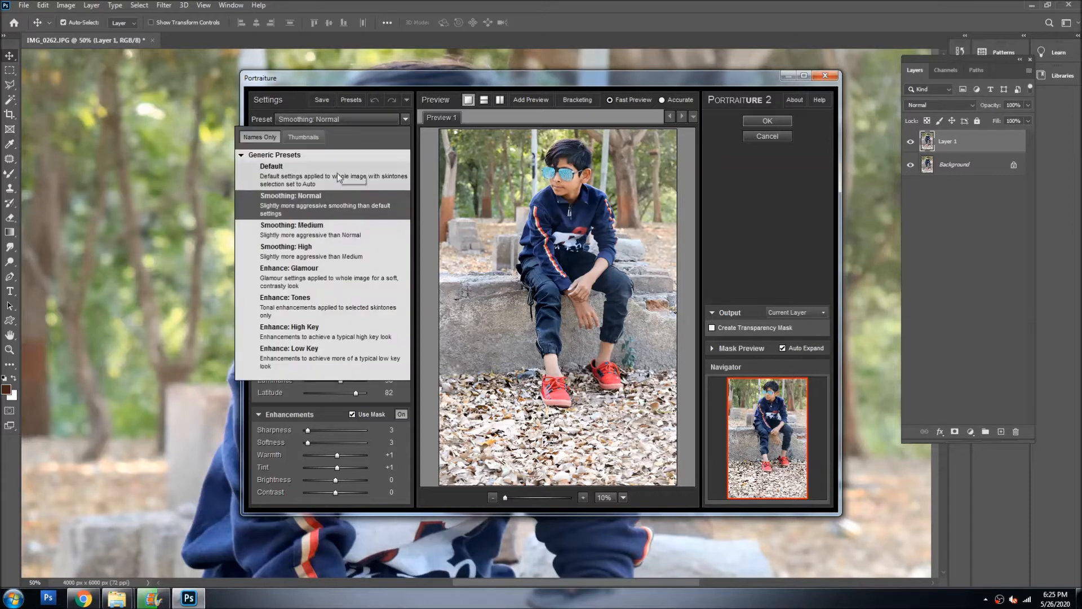
left_click(337, 254)
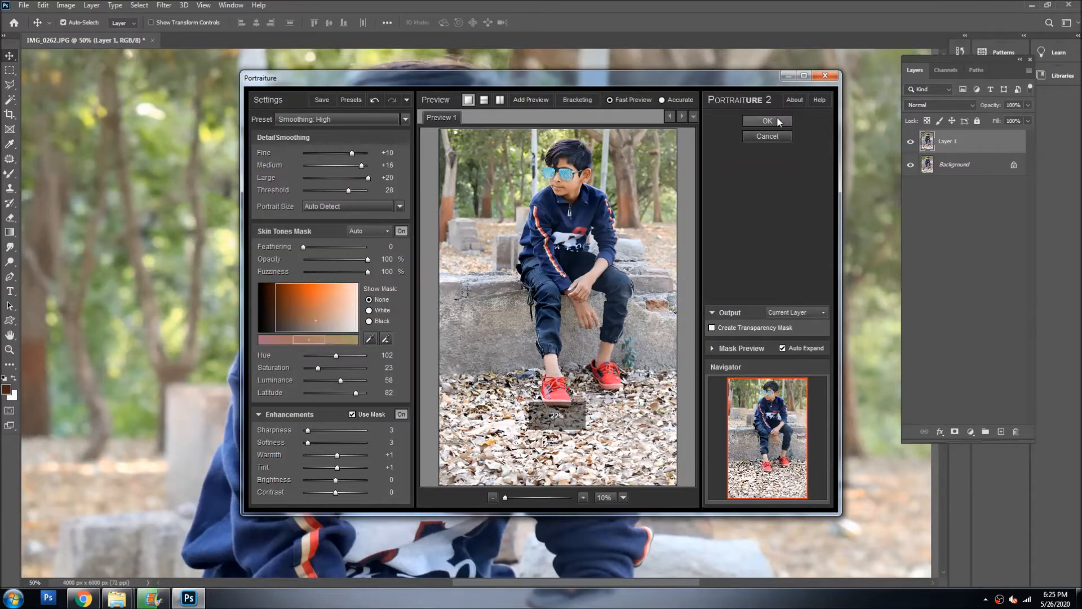
left_click(778, 121)
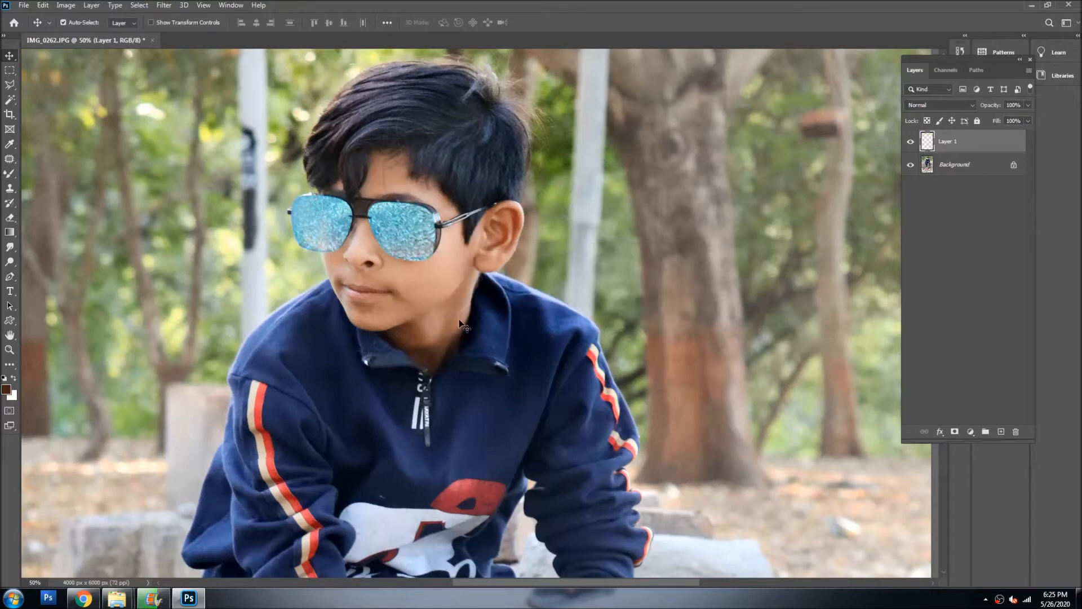
scroll(427, 262, "down", 2)
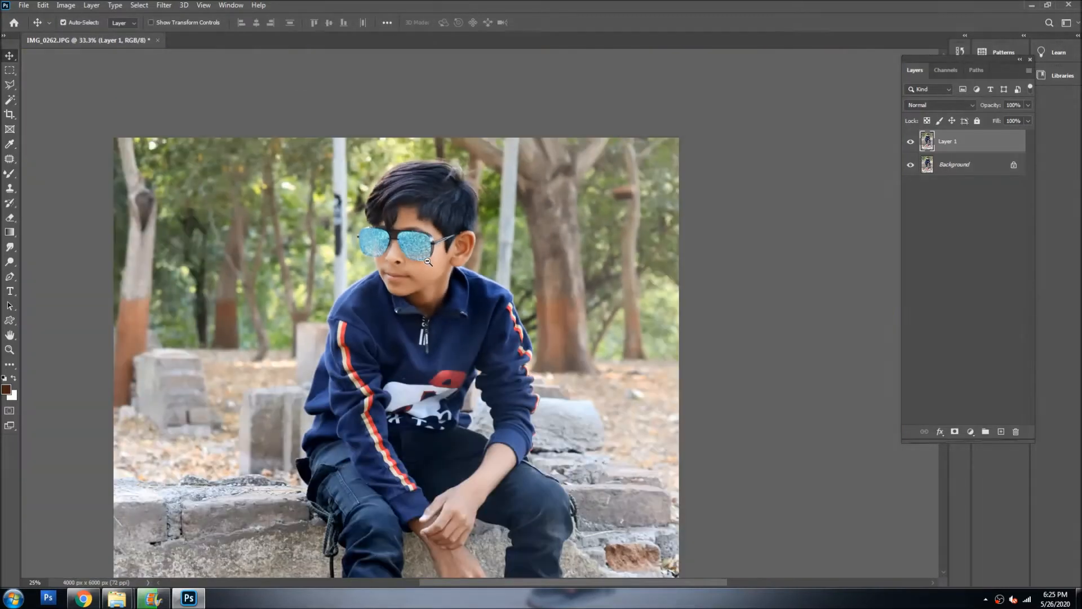
key("ctrl+e")
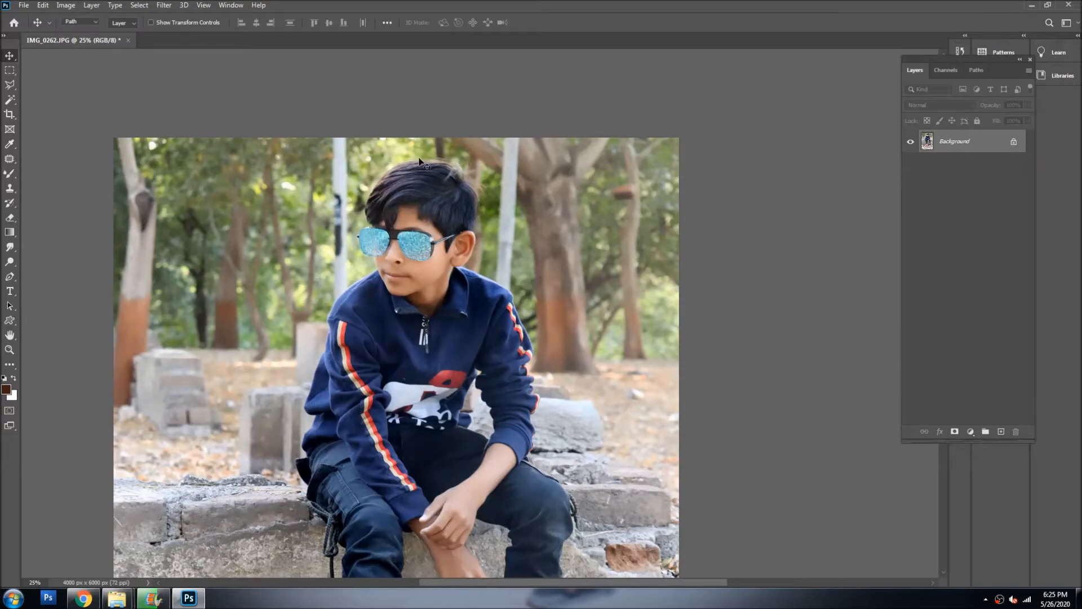
Step: Save the retouched photo as a JPEG named IMG_02620 at maximum quality 12
key("p")
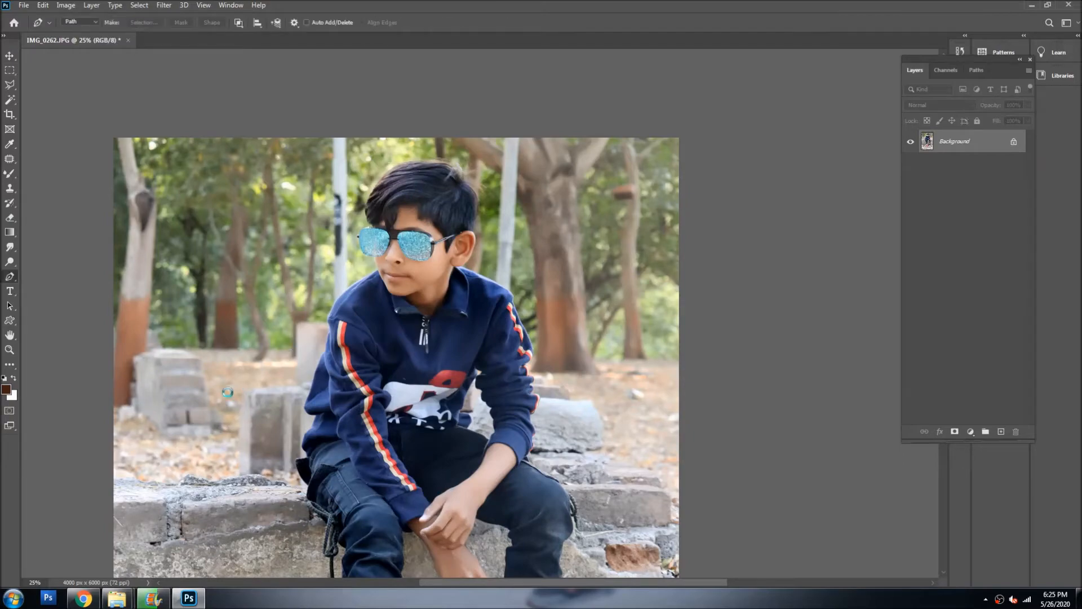
key("ctrl+shift+s")
left_click(130, 463)
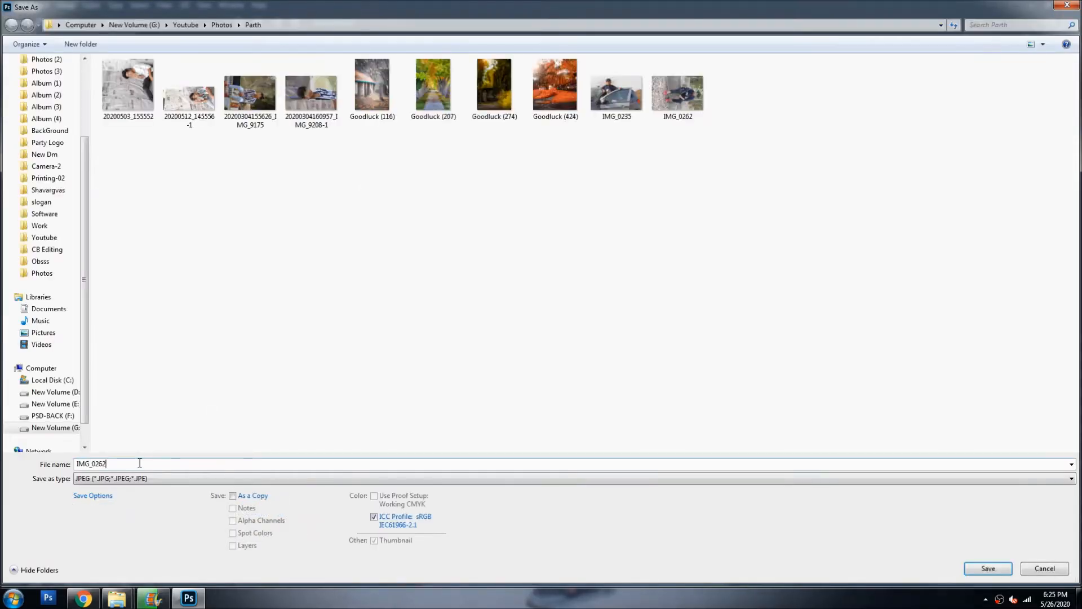
type("0")
key("Return")
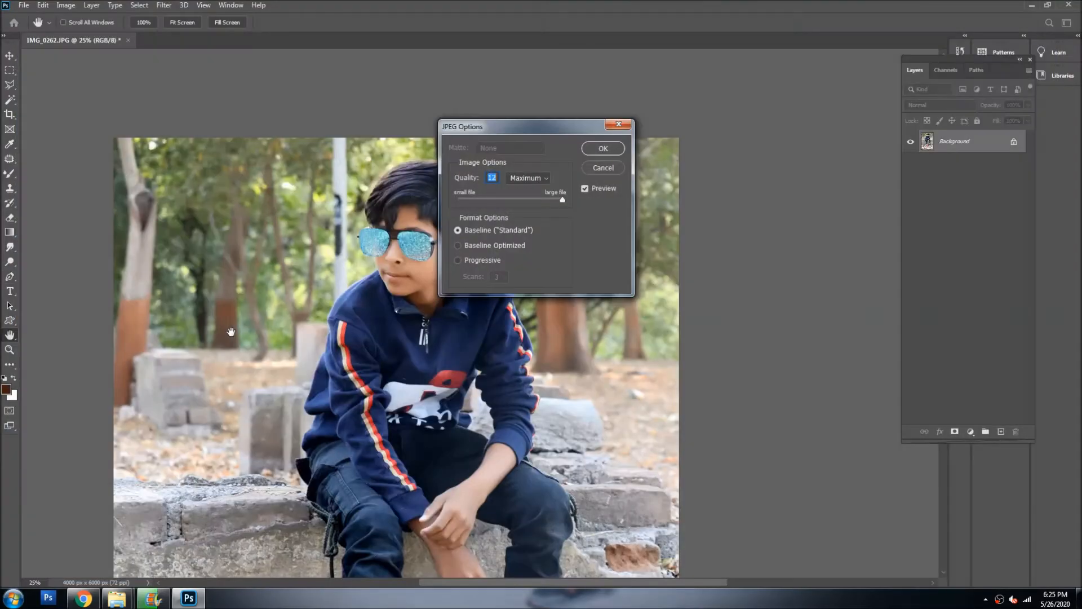
key("Return")
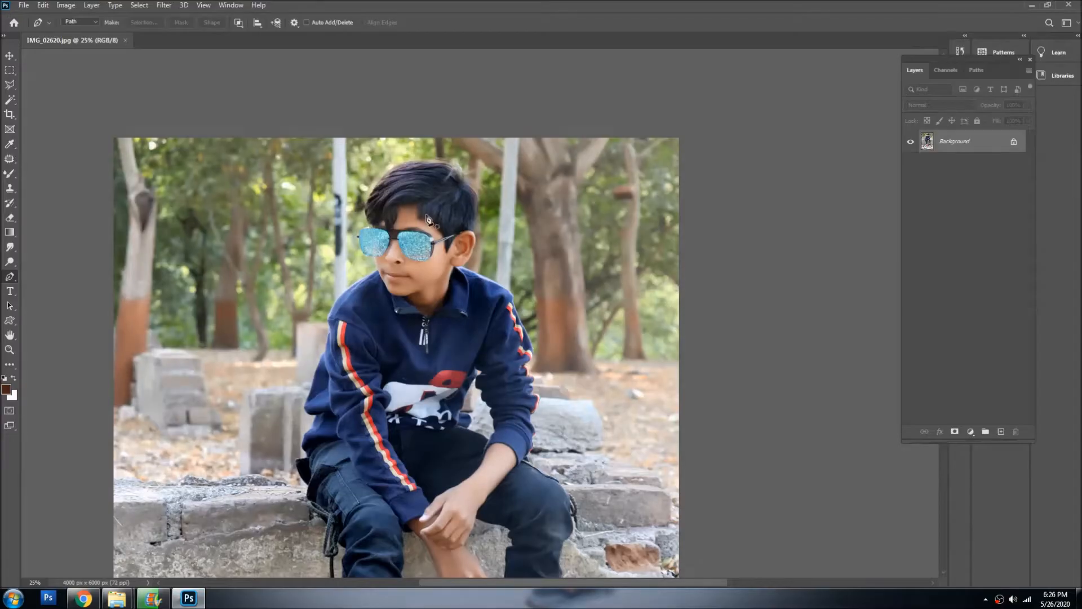
Step: Start a Pen path along the outer edge of the hair, from the crown down towards the temple
left_click(434, 151, "ctrl")
left_click(457, 162)
left_click_drag(410, 160, 389, 161)
left_click_drag(314, 172, 294, 179)
left_click_drag(224, 246, 206, 269)
key("ctrl+plus")
key("ctrl+plus")
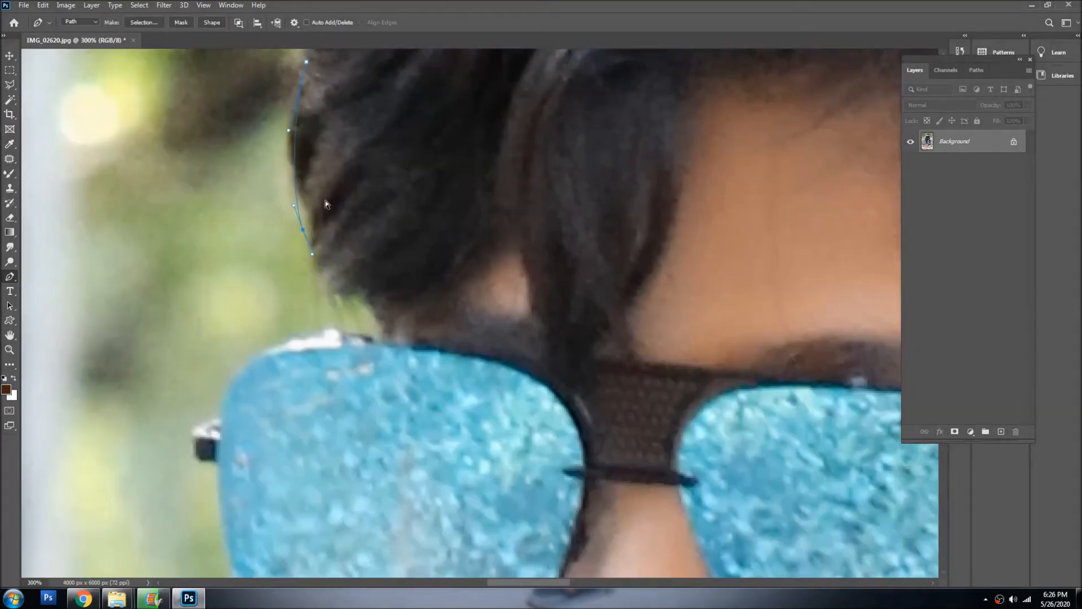
Step: Continue the path from the hair over the sunglasses' upper rim and around the small protruding hinge
left_click(380, 348)
left_click_drag(325, 337, 289, 337)
left_click_drag(263, 357, 234, 384)
left_click(216, 423)
left_click_drag(225, 396, 321, 321)
left_click_drag(308, 316, 300, 329)
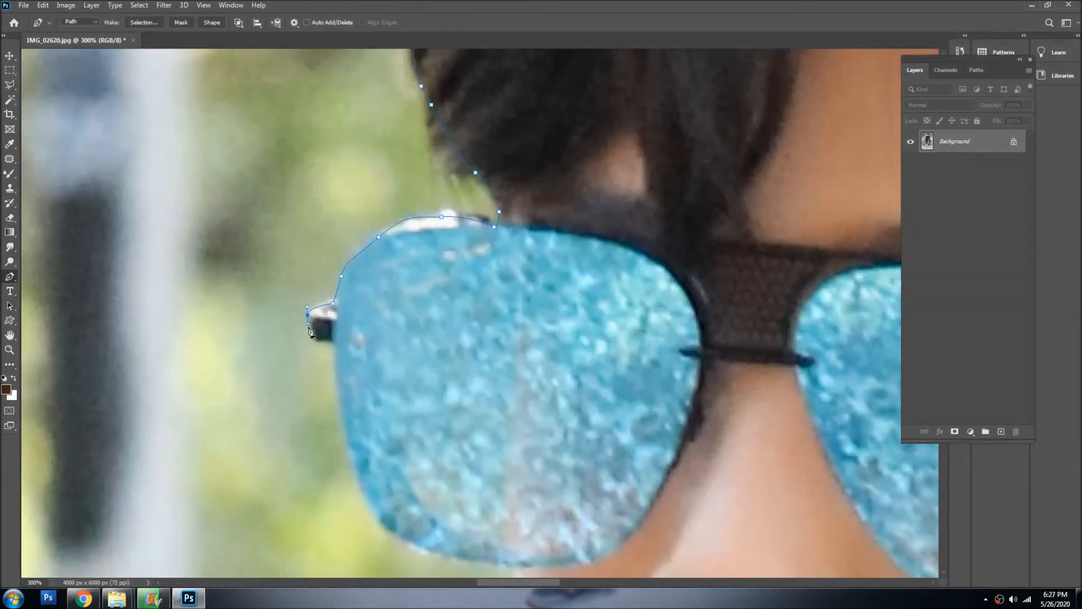
left_click(310, 333)
left_click(326, 342)
Step: Extend the path around the lens's lower edge and down the face outline to the jacket collar
left_click_drag(356, 406, 294, 283)
left_click_drag(433, 392, 625, 379)
left_click(433, 393, "alt")
left_click_drag(445, 423, 390, 271)
left_click(1014, 599)
left_click_drag(254, 292, 252, 231)
left_click_drag(391, 256, 399, 291)
left_click(417, 331)
left_click(417, 335)
left_click(415, 340)
scroll(389, 353, "down", 1)
Step: Trace the path along the jacket's shoulder and down the outer edge of the striped upper sleeve
left_click_drag(389, 353, 558, 192)
left_click_drag(405, 274, 343, 307)
left_click_drag(332, 345, 313, 364)
left_click_drag(285, 398, 283, 225)
left_click_drag(267, 278, 254, 306)
scroll(315, 337, "down", 1)
left_click_drag(294, 432, 338, 288)
left_click_drag(313, 323, 314, 336)
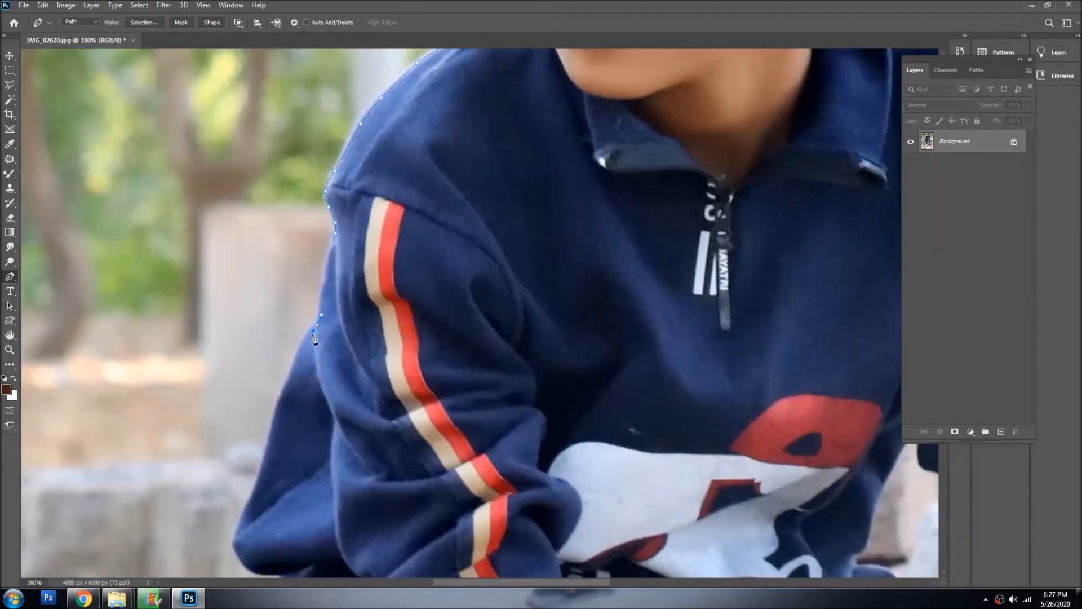
Step: Trace the path around the jacket's back and hem and down the hip of the trousers to the wall
left_click(283, 394)
left_click_drag(258, 487, 304, 273)
left_click_drag(302, 280, 299, 293)
left_click(290, 315)
left_click_drag(293, 333, 298, 338)
left_click_drag(332, 357, 328, 369)
left_click(283, 492)
left_click_drag(286, 500, 317, 274)
left_click(323, 293)
left_click(334, 347)
left_click(328, 405)
Step: Run the path along the uneven top edge of the stone wall to just beyond the photo's border
left_click_drag(323, 411, 666, 358)
scroll(666, 357, "down", 2)
left_click_drag(557, 340, 471, 339)
key("ctrl+z")
scroll(615, 348, "up", 1)
left_click(630, 357)
left_click(607, 350)
left_click(584, 347)
left_click(559, 335)
left_click_drag(279, 355, 259, 349)
scroll(248, 353, "down", 4)
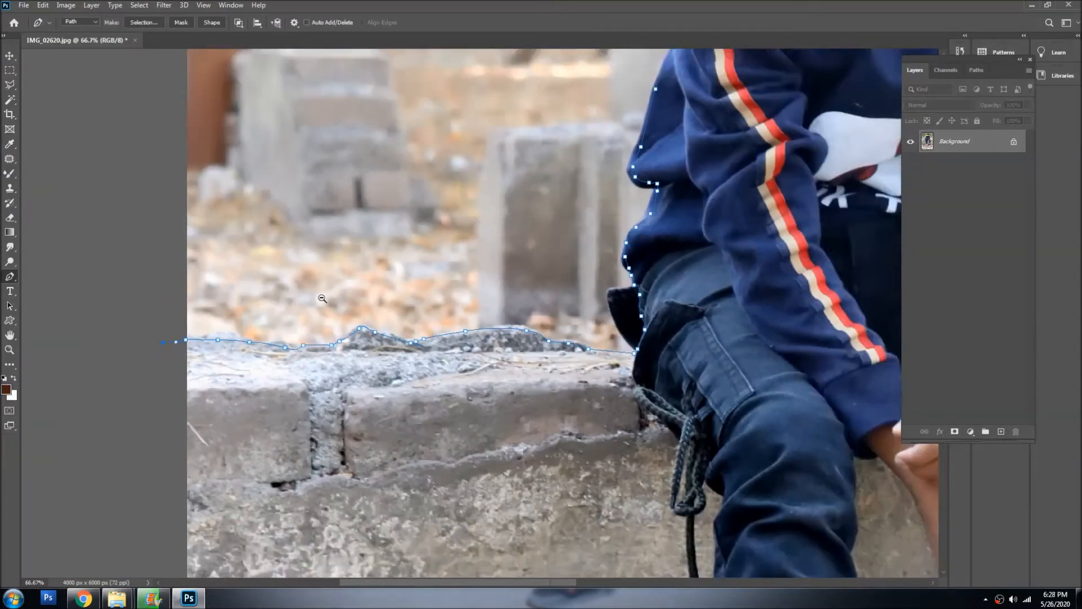
Step: Carry the path outside the photo around its lower border and back along the wall's right top edge to the knee
left_click_drag(250, 442, 255, 482)
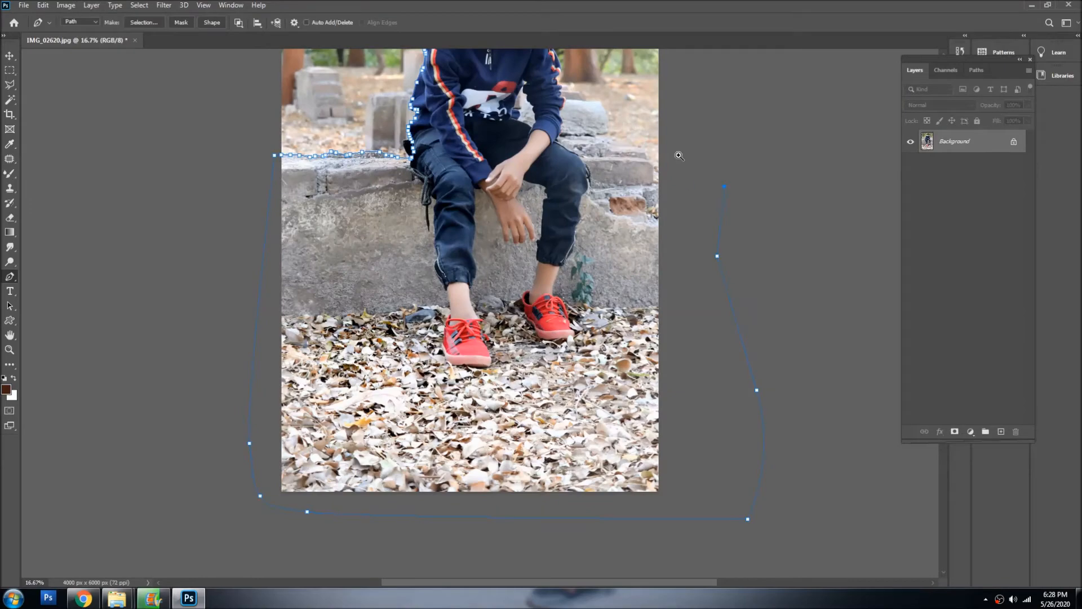
triple_click(660, 166, "ctrl")
left_click(668, 218)
left_click_drag(644, 218, 646, 193)
left_click(641, 169)
left_click_drag(638, 152, 626, 151)
left_click_drag(482, 138, 441, 141)
left_click(419, 138)
double_click(410, 114, "ctrl")
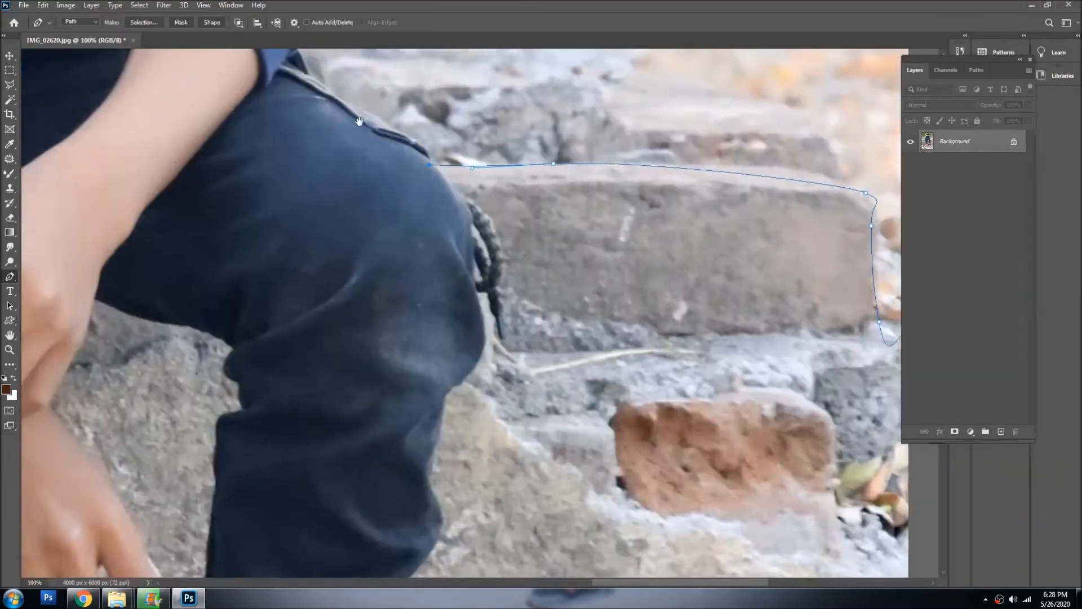
Step: Trace the path along the top seam of the trouser knee up to the jacket cuff
left_click_drag(359, 120, 440, 227)
left_click(439, 227, "ctrl")
left_click_drag(575, 294, 535, 260)
left_click_drag(429, 204, 403, 184)
left_click_drag(363, 135, 446, 320)
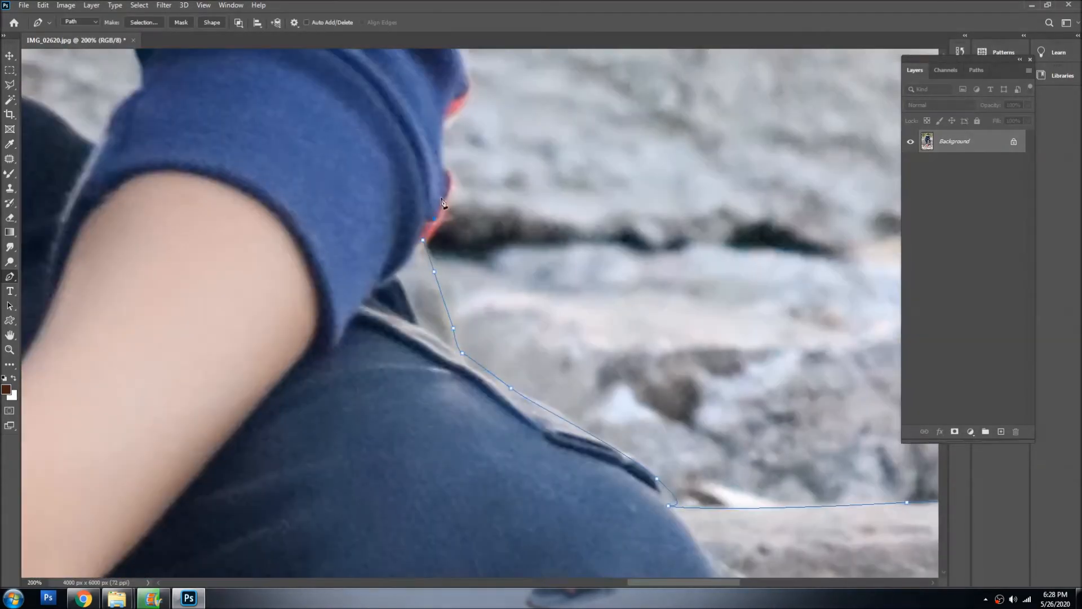
Step: Trace the path along the folds at the outer edge of the right-hand forearm sleeve, following its red stripe
left_click(441, 196)
left_click(444, 168)
left_click(438, 152)
left_click_drag(455, 103, 473, 67)
left_click(456, 102, "alt")
left_click_drag(468, 91, 487, 289)
left_click(445, 139)
left_click(461, 124)
left_click_drag(485, 102, 495, 90)
left_click(498, 67, "alt")
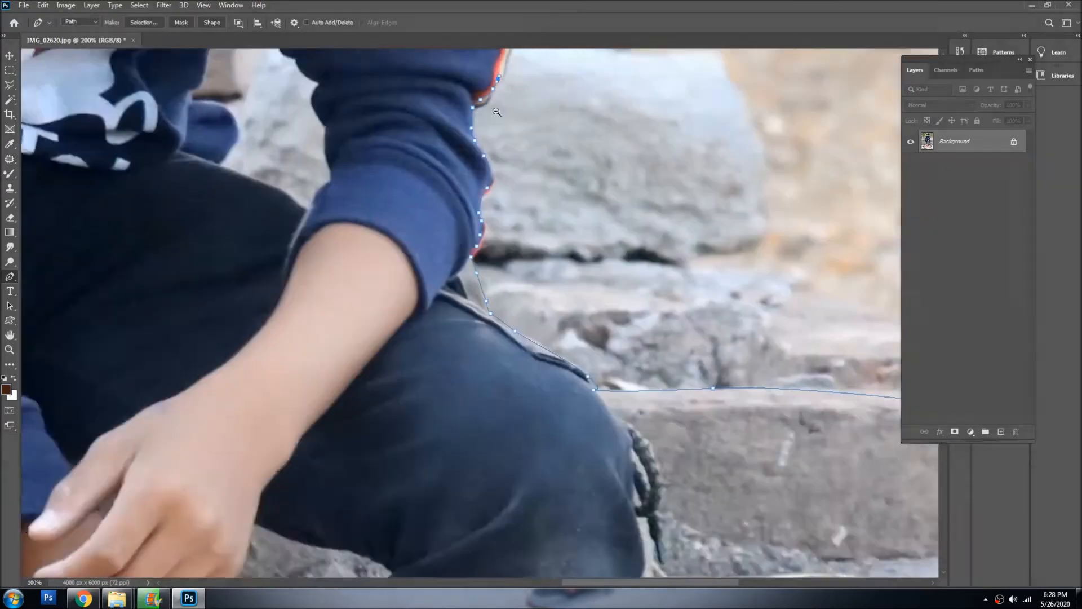
Step: Continue the path up the outer edge of the striped sleeve past the elbow folds
left_click_drag(498, 54, 514, 214)
left_click(495, 232, "ctrl")
left_click_drag(466, 203, 449, 209)
left_click(447, 114)
left_click(462, 100)
left_click_drag(469, 78, 484, 204)
left_click_drag(472, 202, 456, 204)
left_click(445, 205)
left_click(438, 147)
Step: Trace the path up the upper sleeve and over the right-hand shoulder to the jacket collar
left_click_drag(468, 87, 520, 370)
left_click_drag(533, 276, 524, 248)
left_click_drag(493, 129, 592, 243)
left_click_drag(564, 163, 590, 351)
left_click(555, 244)
left_click_drag(546, 193, 536, 177)
left_click_drag(505, 152, 482, 134)
left_click_drag(450, 127, 743, 382)
left_click_drag(590, 295, 546, 277)
left_click_drag(498, 254, 469, 241)
left_click(426, 224)
Step: Trace the path from the collar around the ear and the back of the hair, completing the outline
left_click_drag(502, 140, 585, 155)
scroll(512, 217, "up", 1)
scroll(516, 252, "down", 1)
left_click_drag(561, 199, 494, 146)
left_click(573, 142, "alt")
left_click_drag(574, 142, 566, 256)
left_click_drag(569, 228, 584, 168)
left_click(581, 151)
left_click(576, 127)
left_click_drag(555, 98, 639, 271)
left_click_drag(636, 269, 623, 256)
left_click(540, 181)
scroll(535, 185, "down", 4)
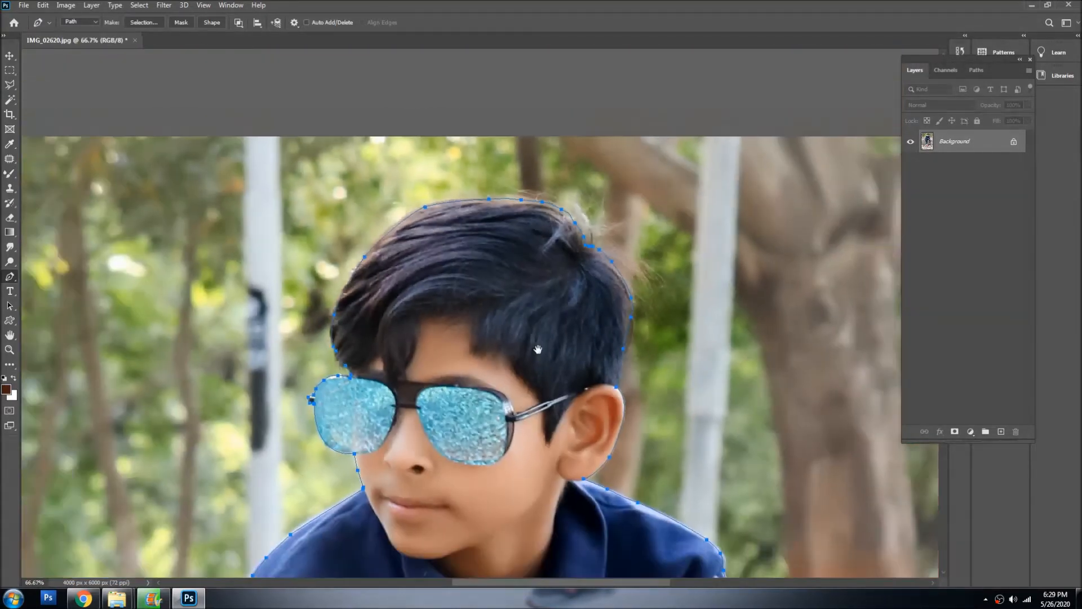
Step: Convert the finished path into a new selection around the boy and the wall
right_click(514, 313)
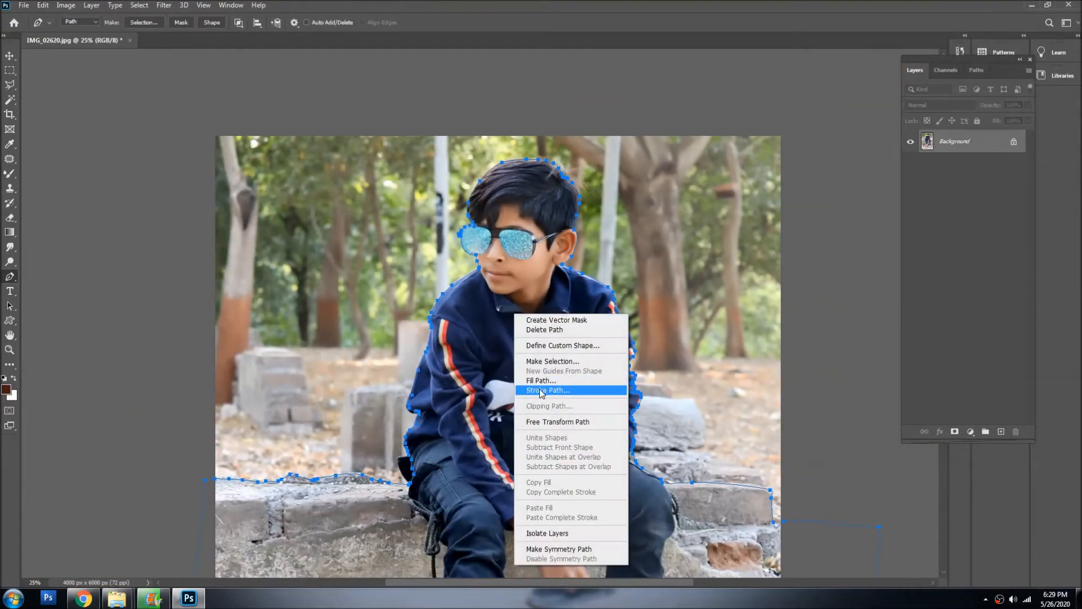
left_click(549, 360)
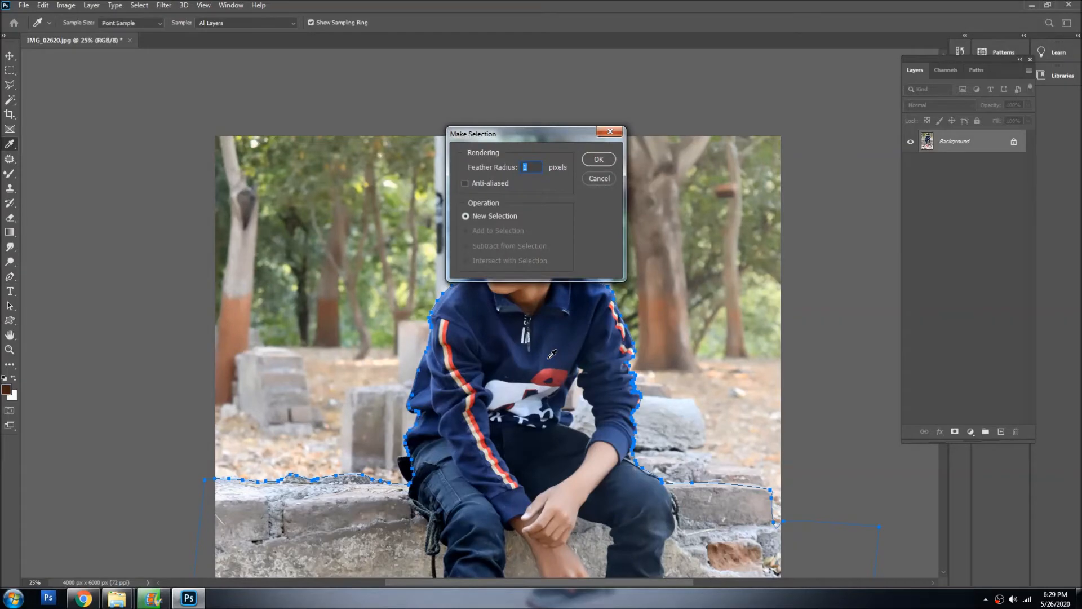
key("Return")
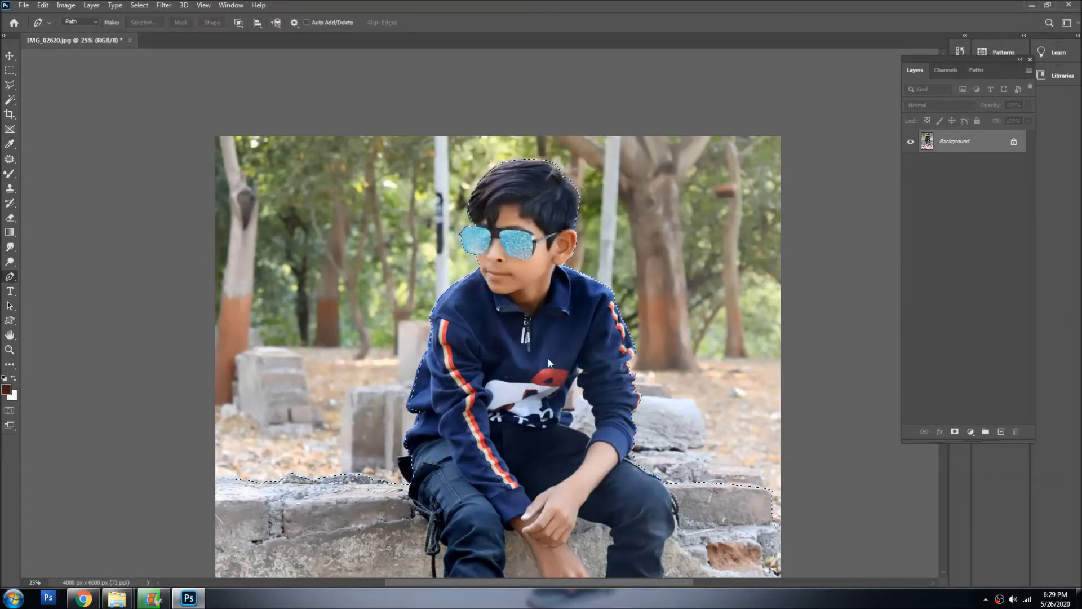
Step: Close the portrait with its selected area copied, and open the background image Goodluck (424).jpeg
key("ctrl+w")
key("Return")
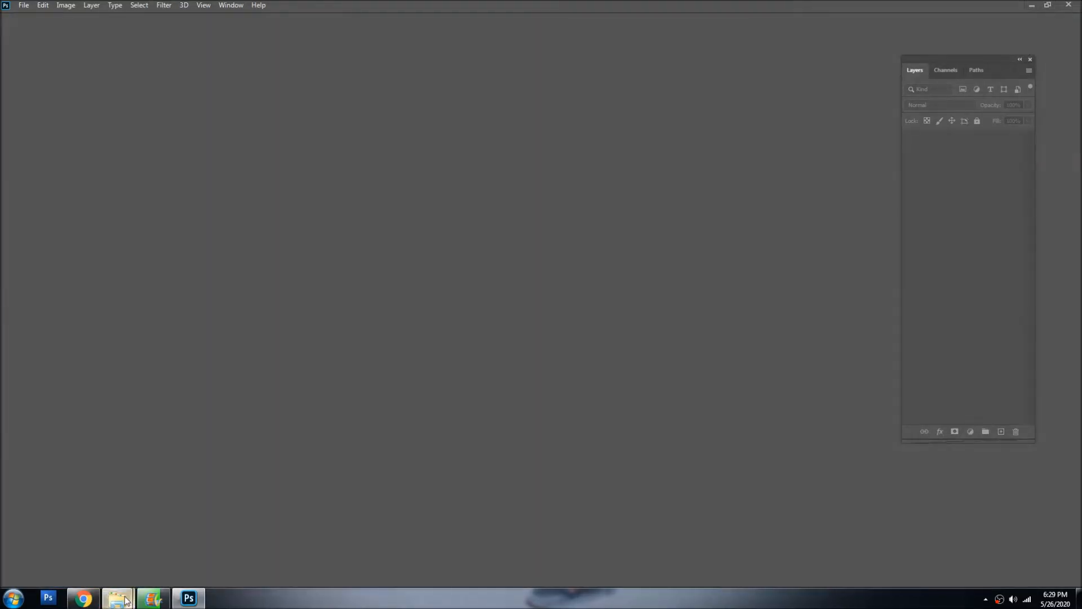
mouse_move(116, 598)
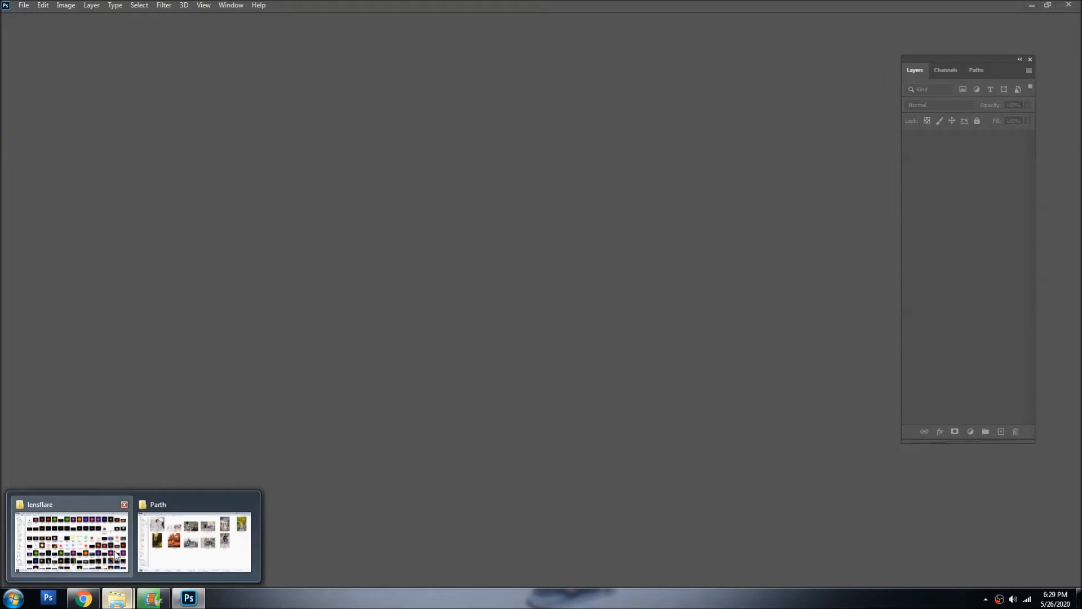
left_click(195, 541)
left_click_drag(341, 324, 467, 304)
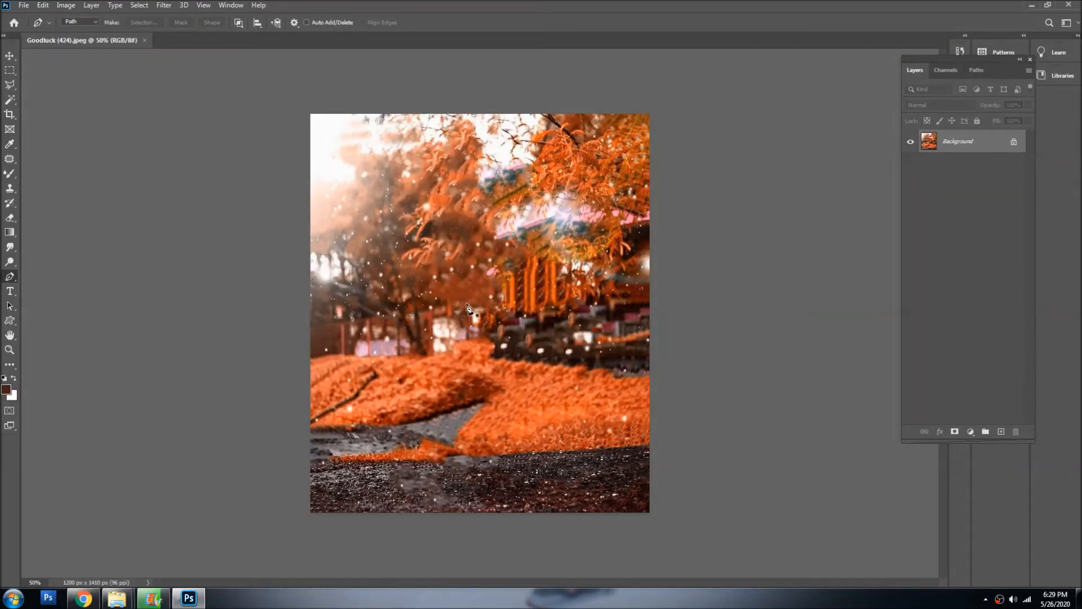
Step: Resize the background image to 8 by 12 inches at 300 pixels per inch
key("ctrl+alt+i")
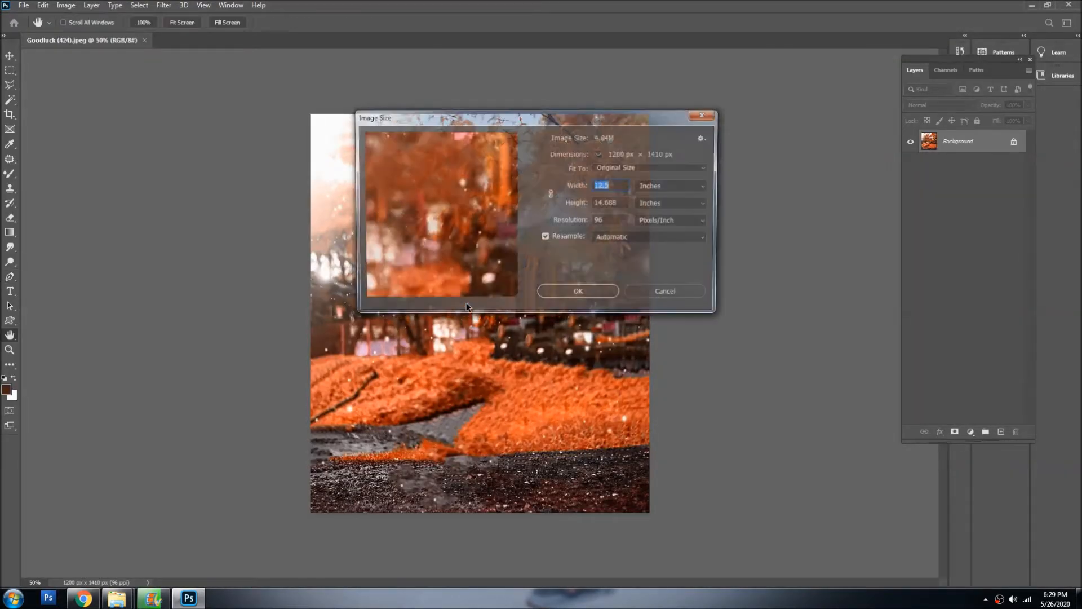
type("8")
key("Tab")
type("12")
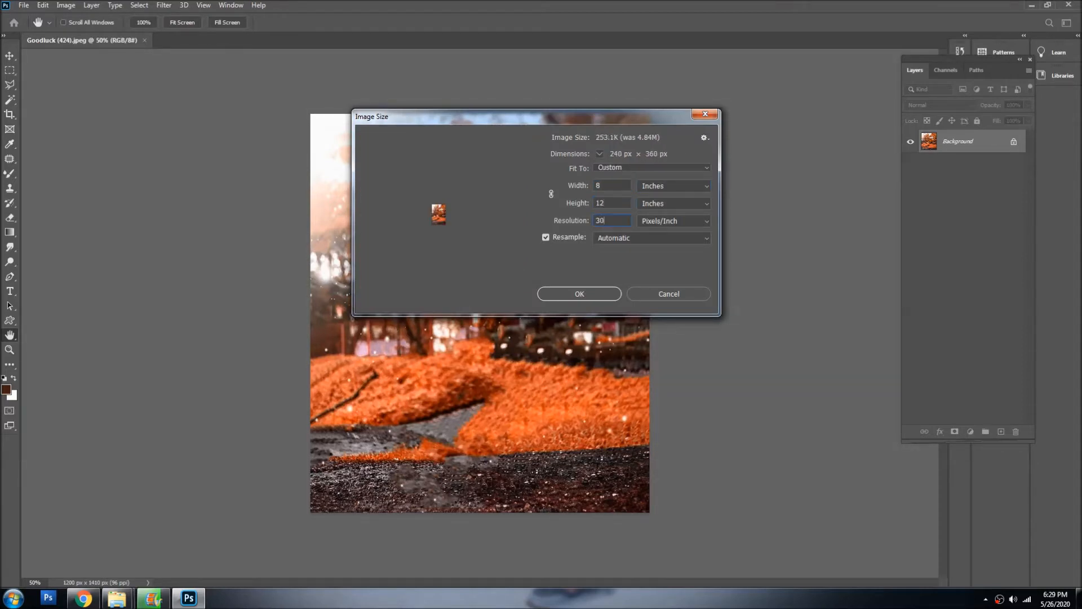
key("Escape")
key("p")
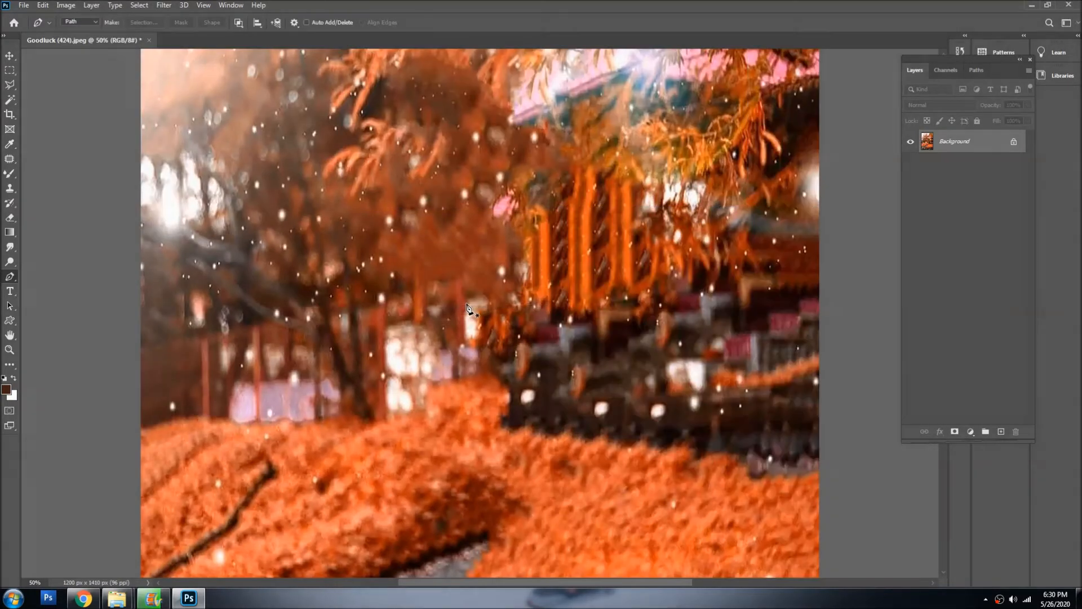
key("ctrl+0")
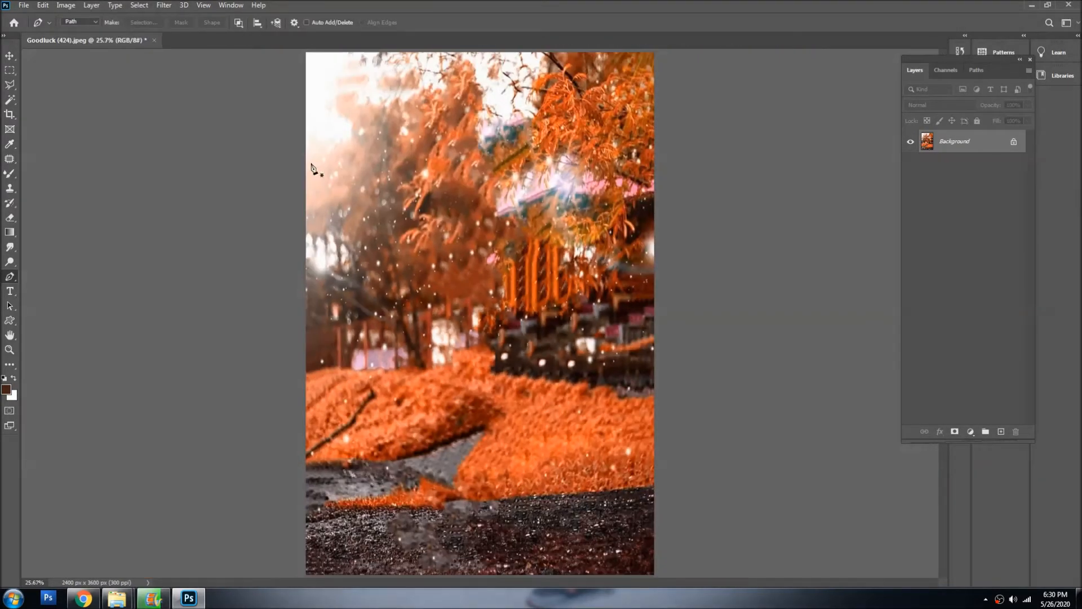
Step: Try a background image height of 10 inches
key("ctrl+alt+i")
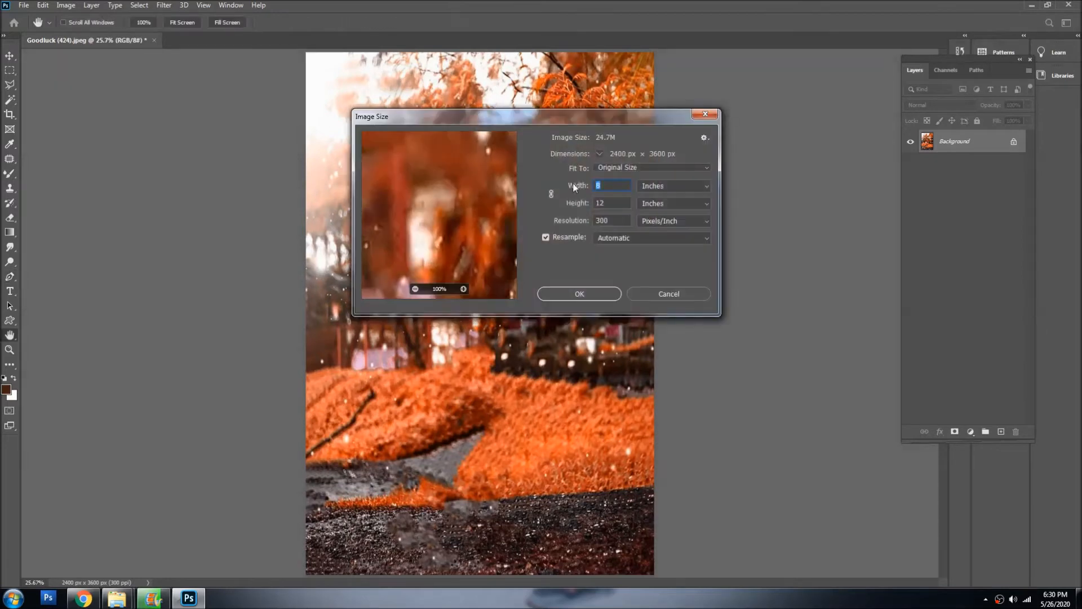
left_click(612, 203)
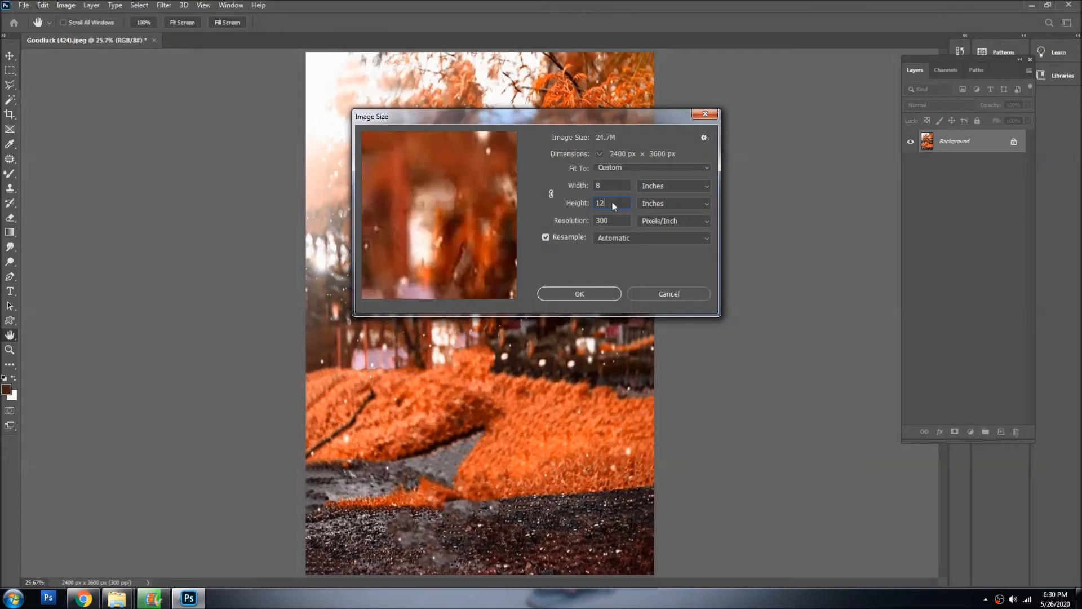
key("BackSpace")
type("0")
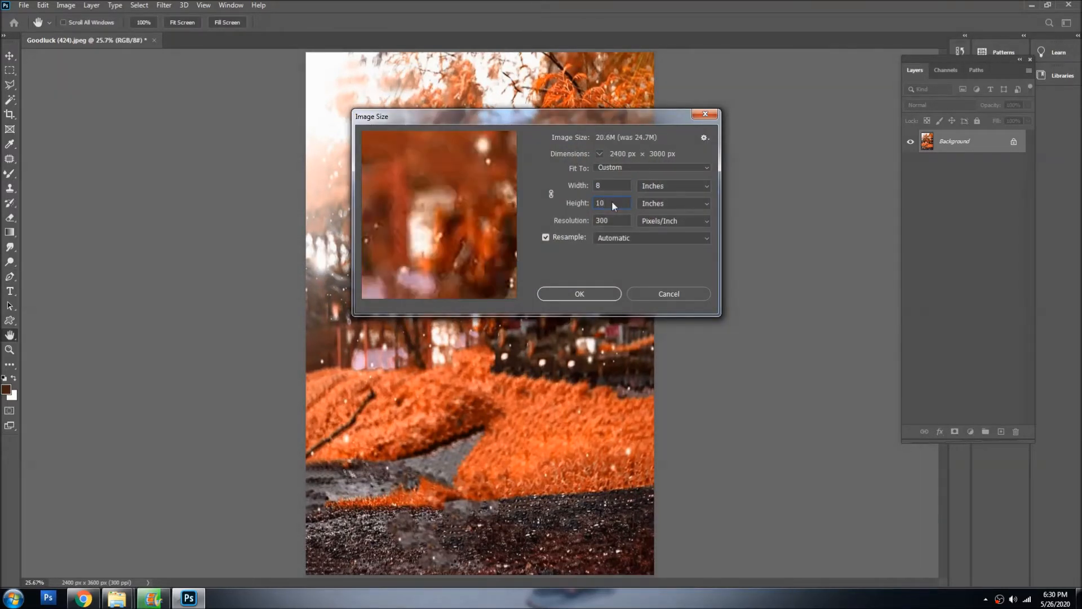
key("Return")
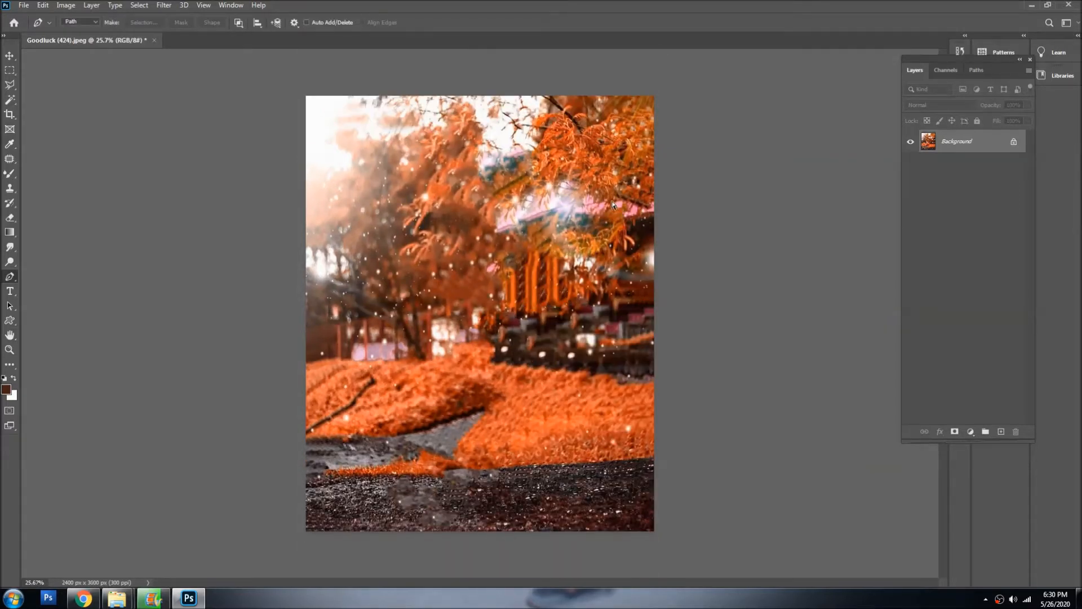
Step: Paste the cut-out boy and wall and try scaling them to 55.79% over the autumn background
key("ctrl+v")
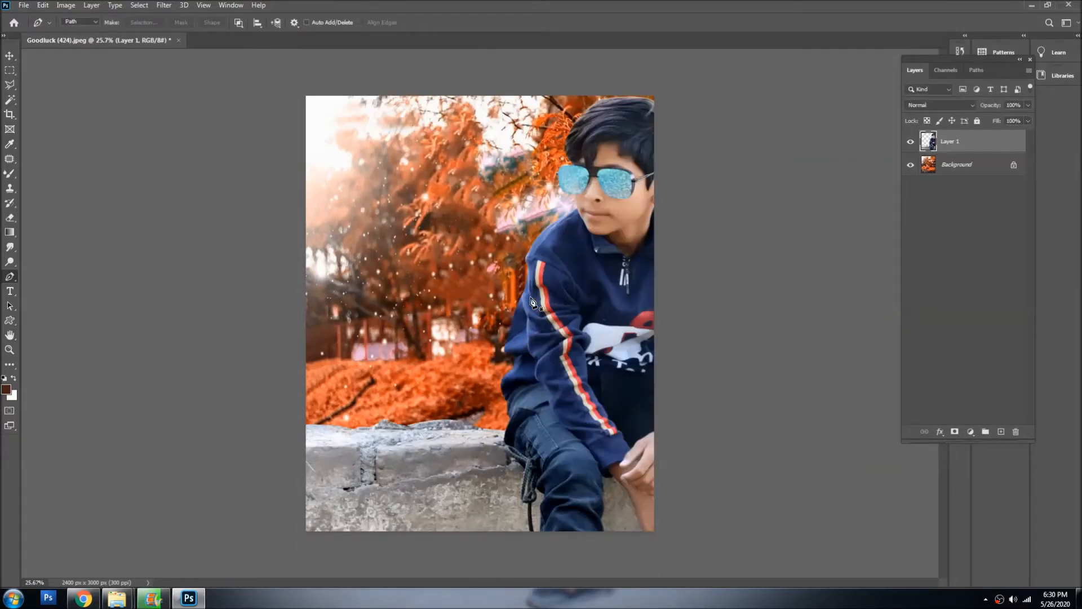
key("v")
key("ctrl+t")
left_click_drag(503, 262, 379, 260)
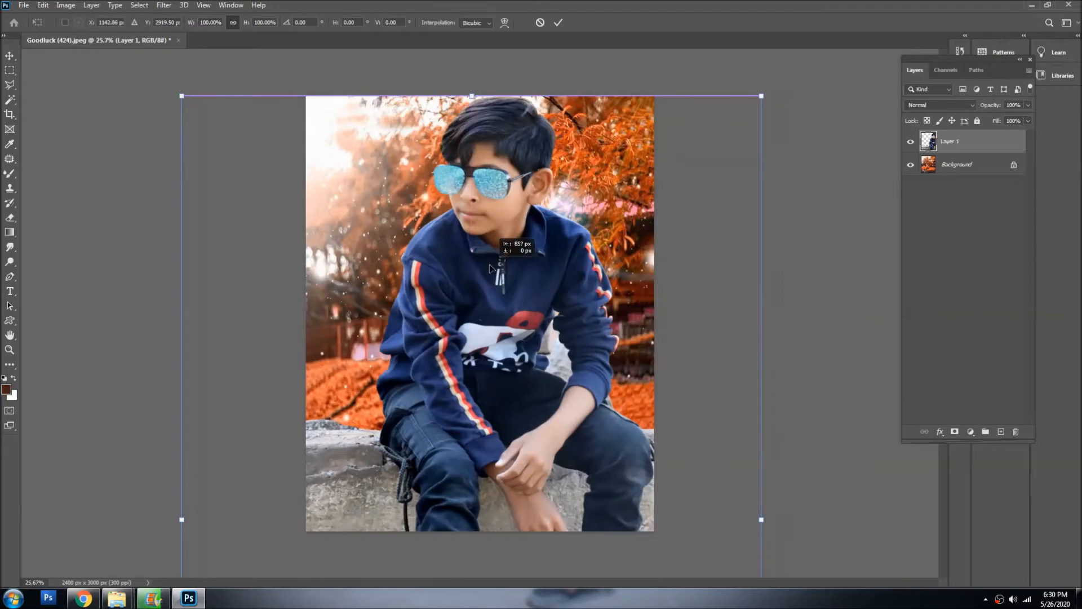
left_click_drag(765, 91, 616, 302)
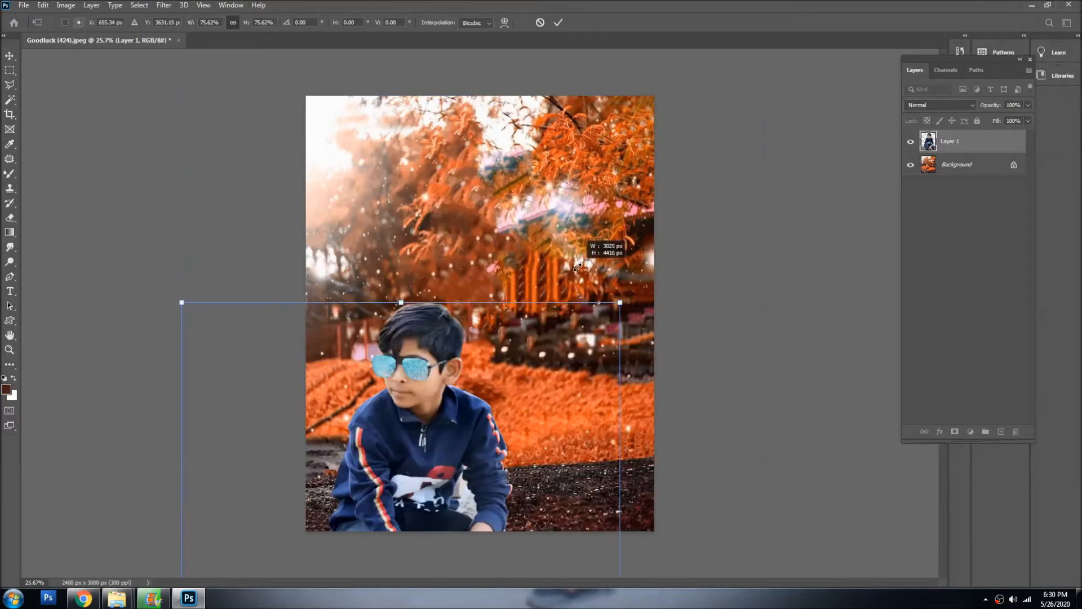
left_click_drag(482, 384, 553, 183)
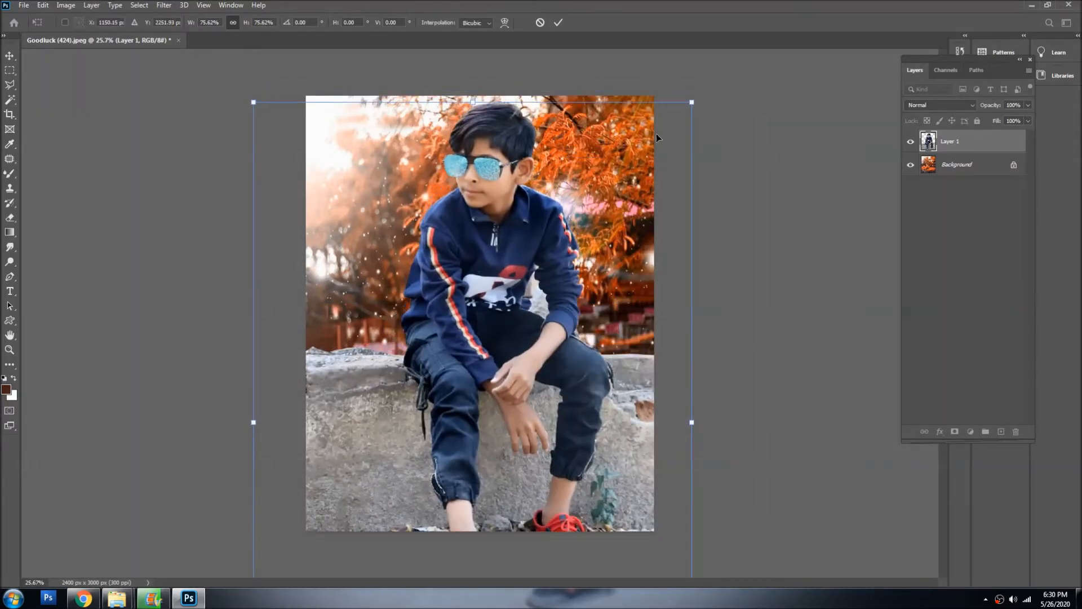
left_click_drag(690, 104, 574, 272)
left_click_drag(470, 397, 514, 315)
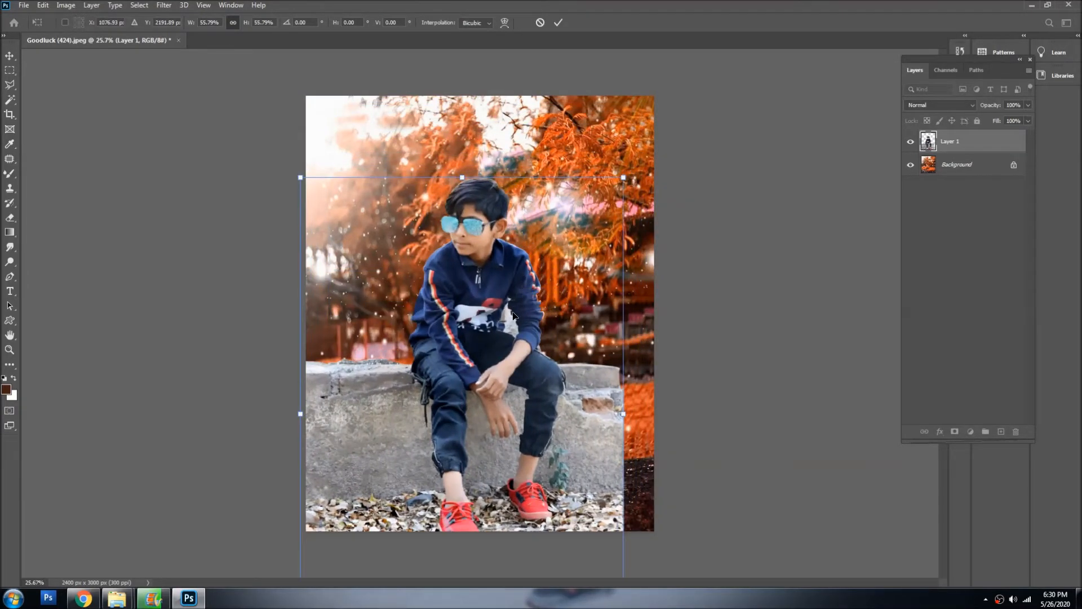
Step: Cancel the transform and undo both the paste and the image height change
key("Escape")
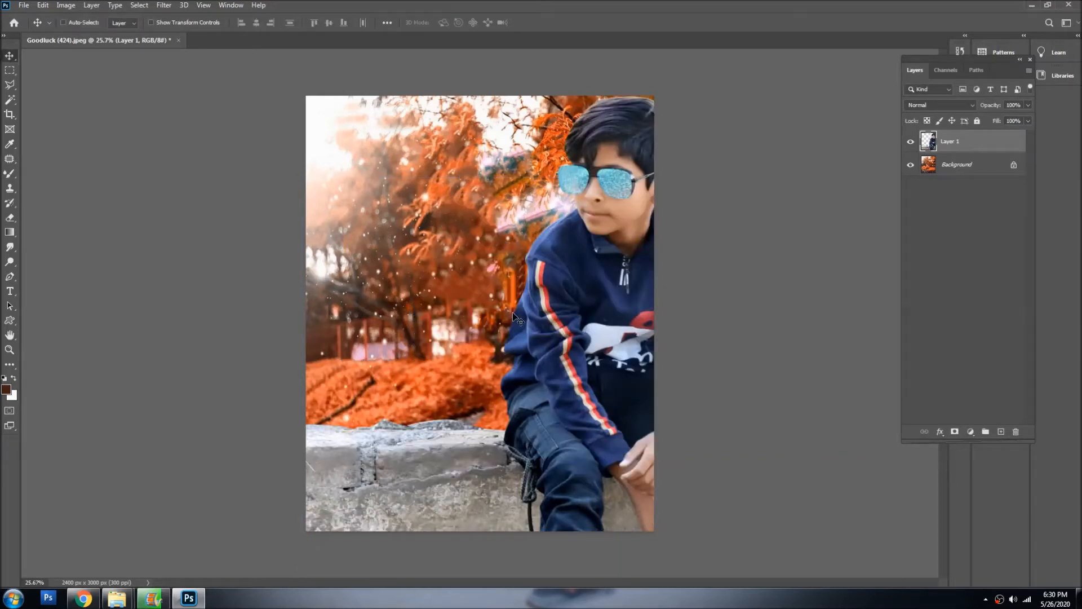
key("ctrl+z")
key("ctrl+z")
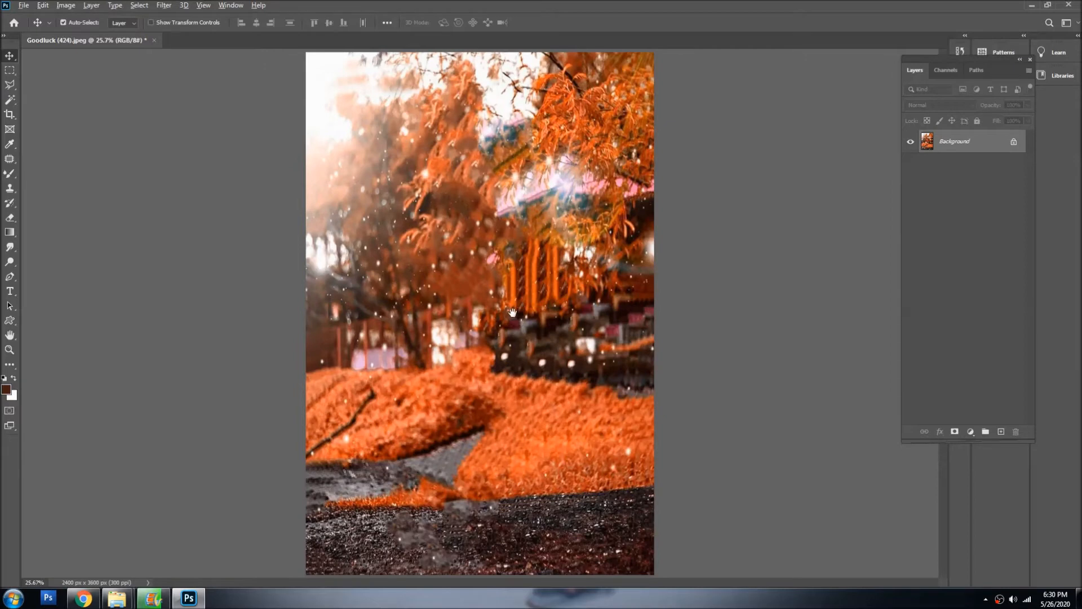
Step: Paste the cut-out again, scale it to 65.40% and place it with the shoes just above the image's lower edge
key("ctrl+minus")
key("ctrl+v")
key("ctrl+minus")
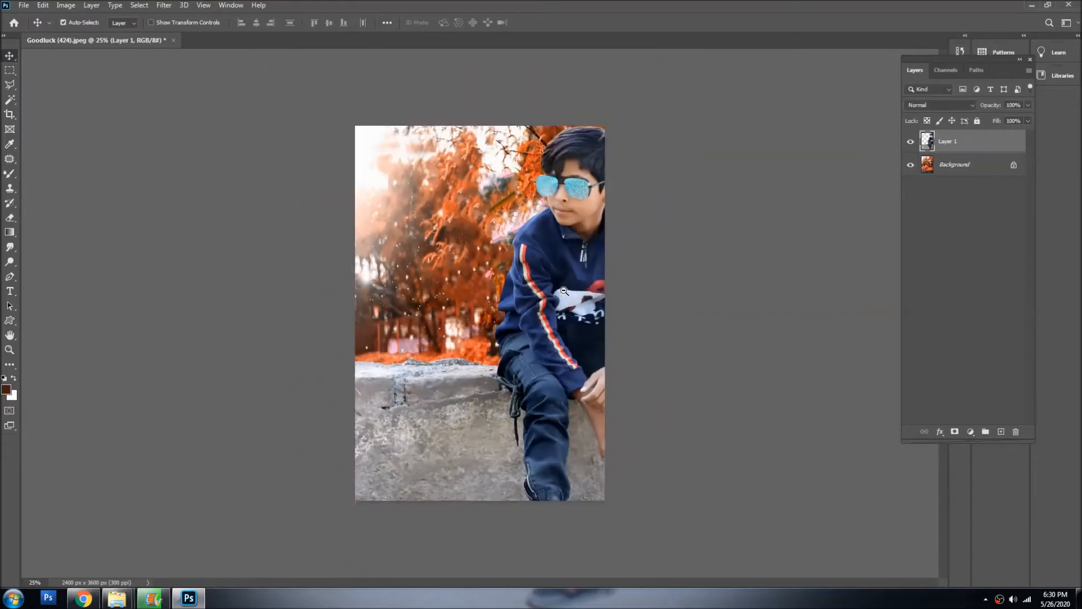
key("ctrl+t")
left_click_drag(580, 267, 469, 266)
left_click_drag(643, 143, 512, 331)
left_click_drag(438, 398, 525, 269)
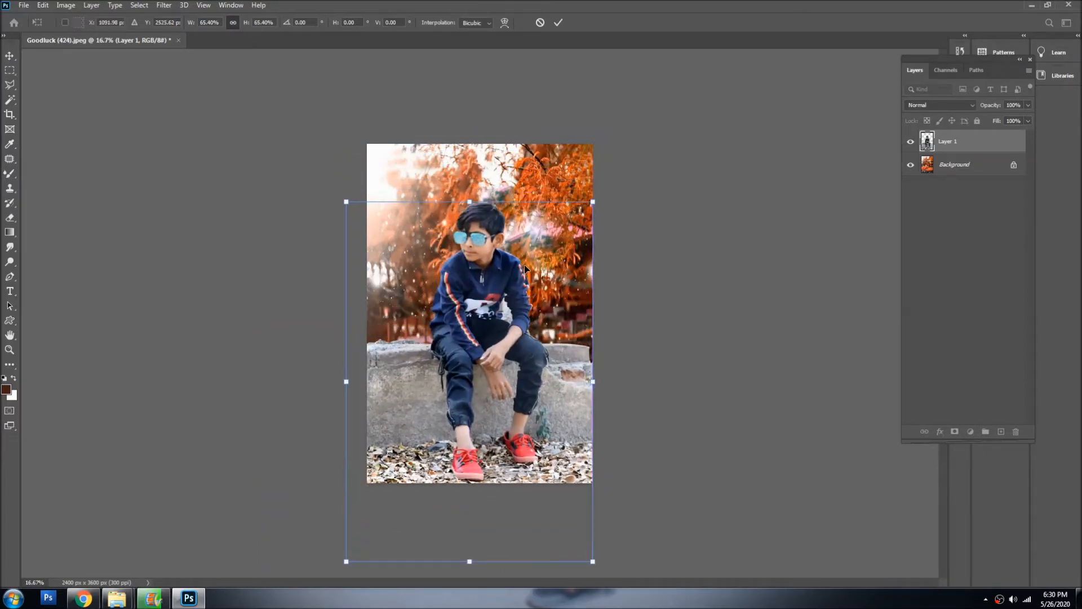
Step: Nudge the cut-out slightly right and down, and apply the transform
key("Right")
key("Right")
key("Right")
key("Right")
key("Right")
key("Right")
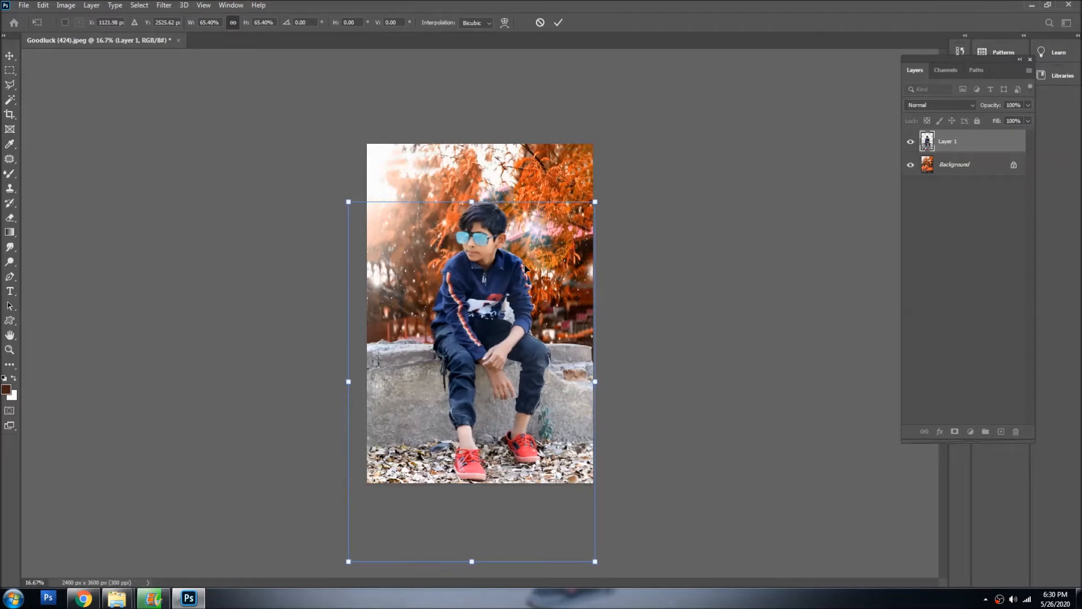
key("Down")
key("Return")
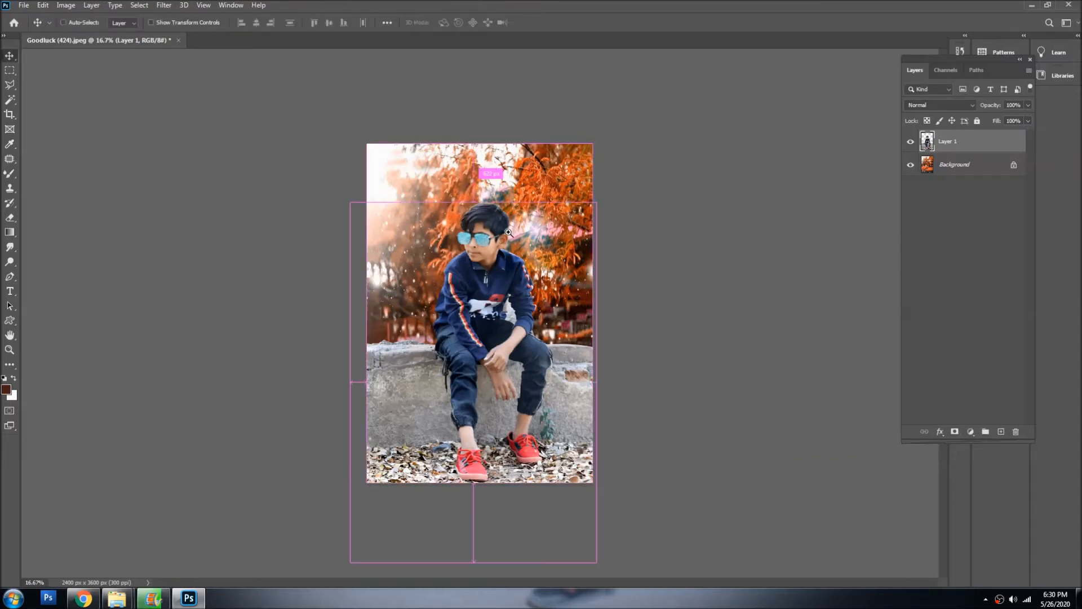
Step: Examine the cut-out's edges around the hair, face and shoulders against the new background
key("ctrl+plus")
key("ctrl+plus")
key("ctrl+plus")
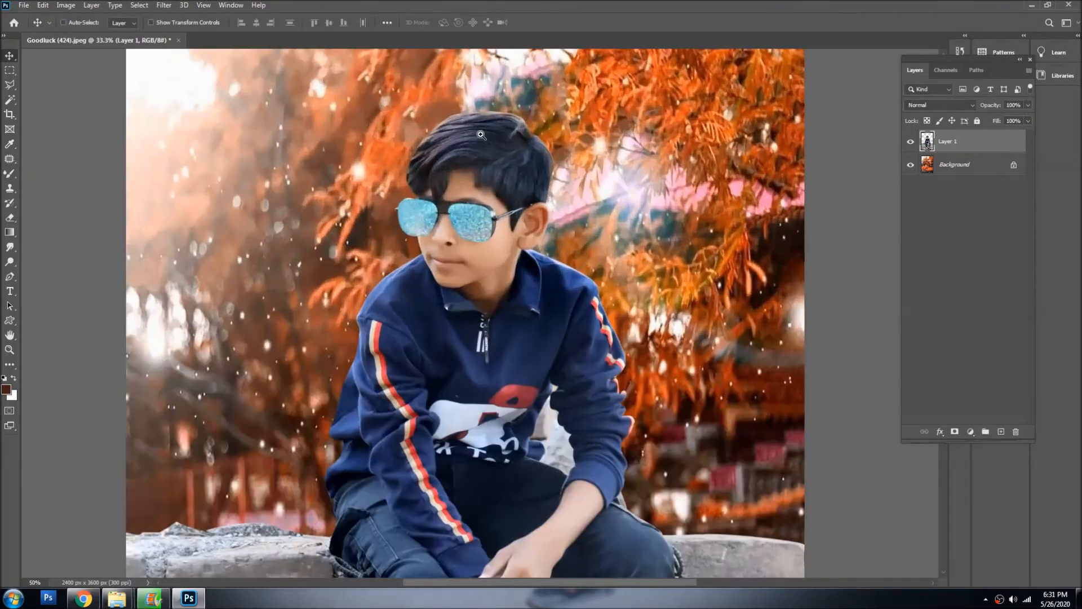
left_click(481, 135)
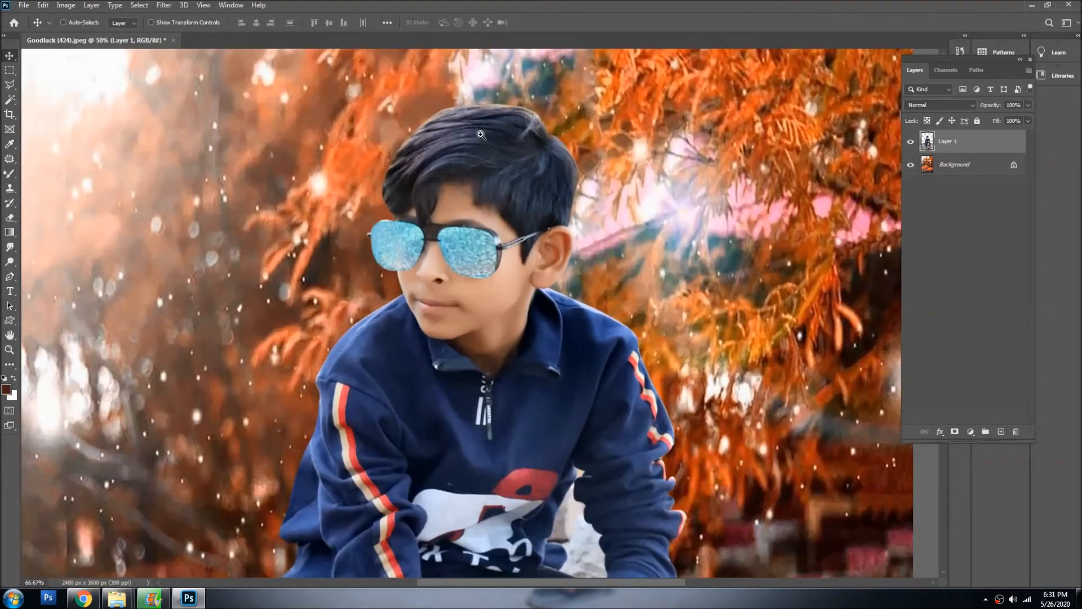
left_click_drag(481, 135, 547, 107)
key("e")
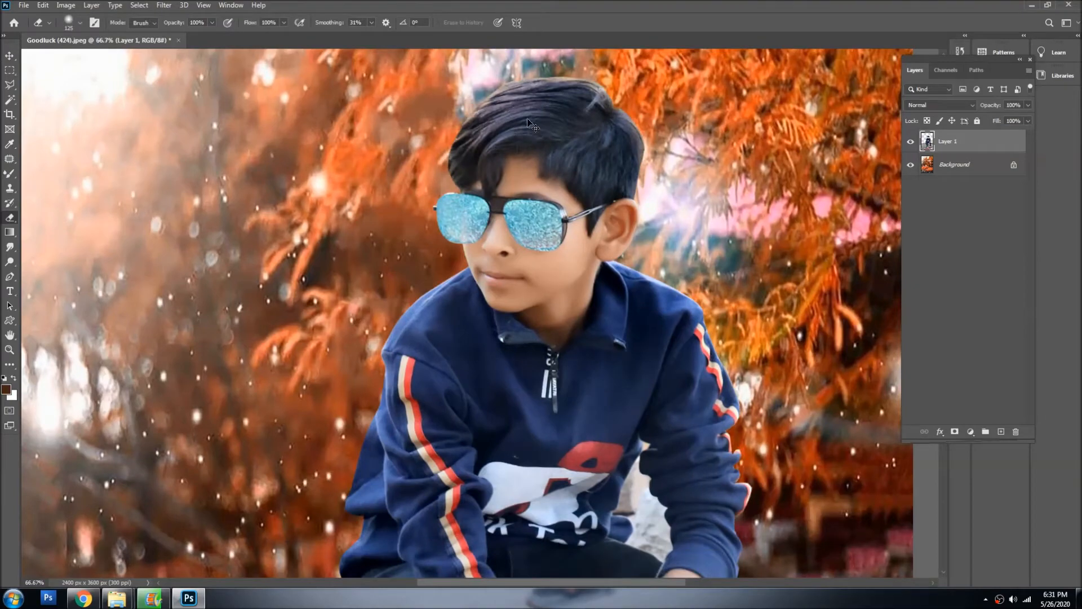
key("ctrl+0")
key("ctrl+z")
key("v")
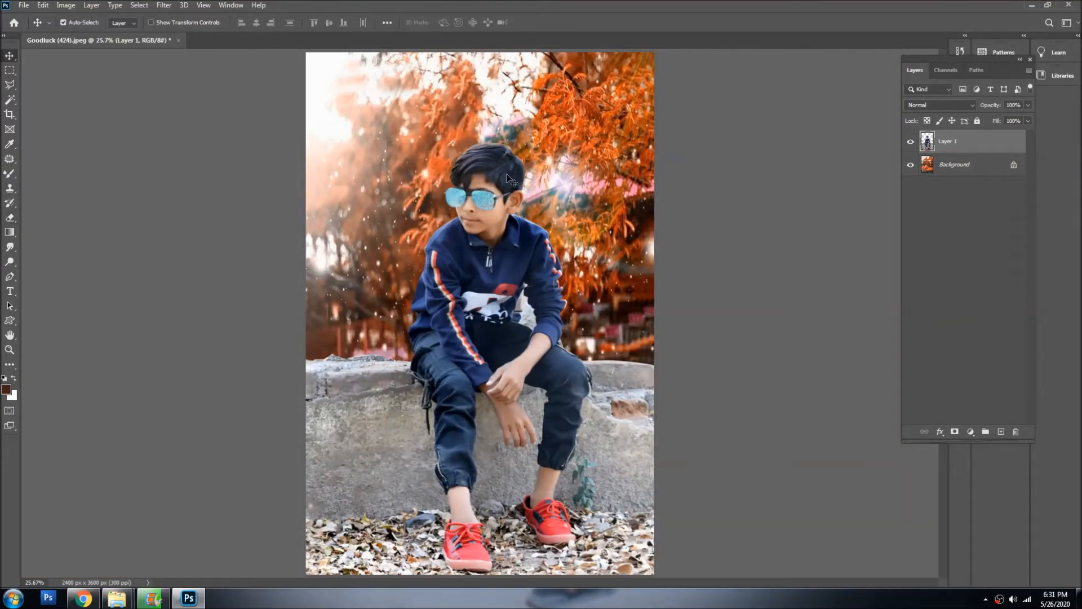
left_click(511, 193, "ctrl")
left_click(511, 192, "ctrl")
left_click(497, 154, "ctrl")
left_click(481, 122, "ctrl")
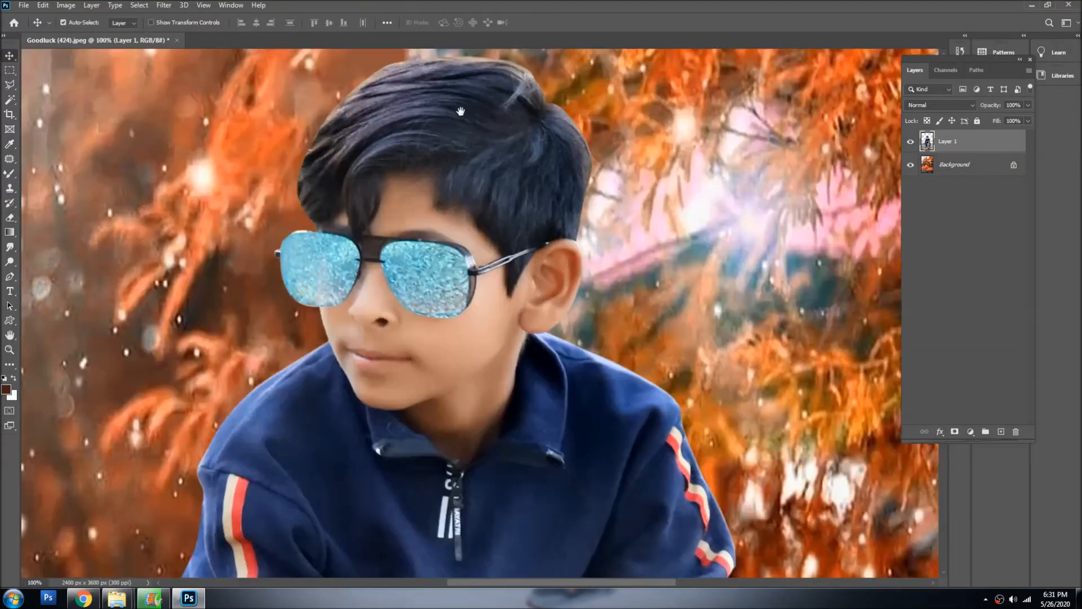
Step: Erase the leftover light fringe along the outline of the boy's hair with a 25 px Eraser
left_click_drag(461, 112, 480, 171)
left_click(480, 170, "ctrl")
key("e")
mouse_move(424, 94)
left_mouse_down()
mouse_move(426, 120)
mouse_move(456, 163)
left_mouse_up()
key("bracketleft")
key("bracketleft")
key("bracketleft")
key("bracketleft")
key("bracketleft")
key("bracketleft")
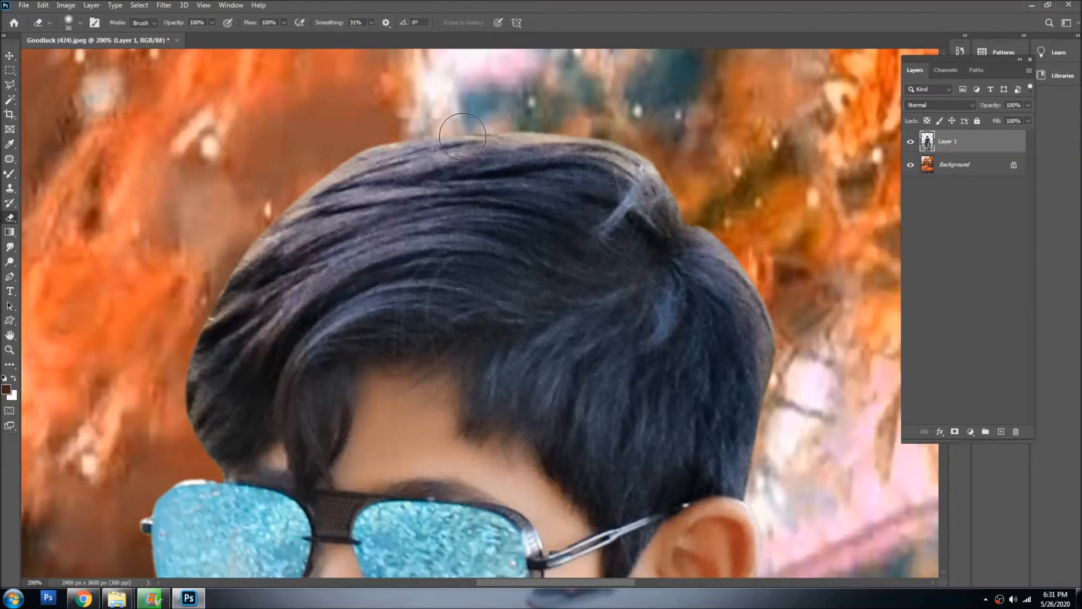
key("bracketleft")
key("bracketleft")
key("bracketleft")
key("bracketleft")
key("bracketleft")
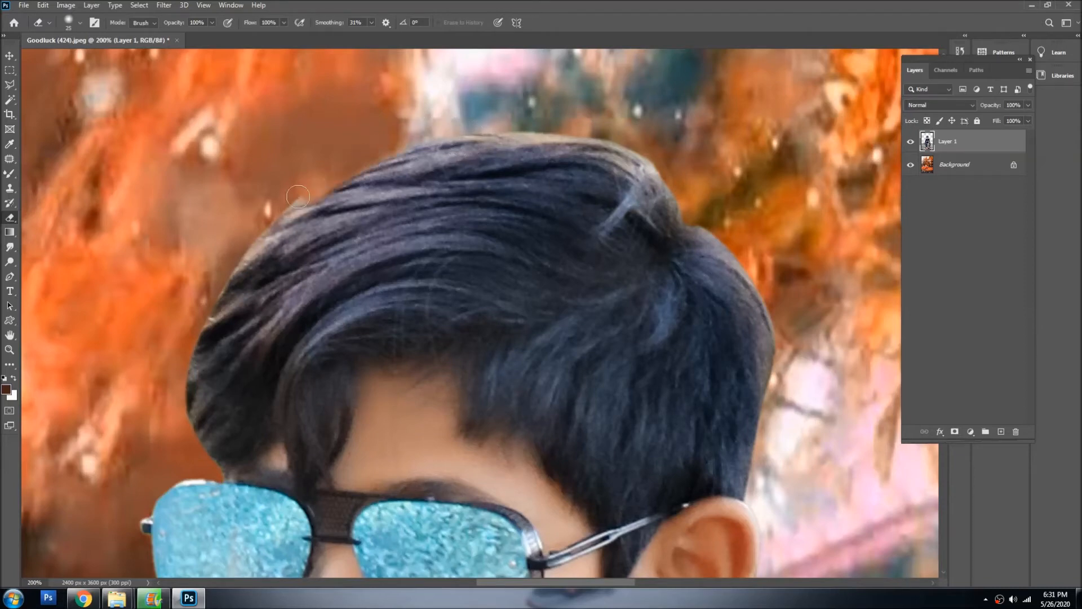
mouse_move(435, 128)
left_mouse_down()
mouse_move(310, 181)
mouse_move(199, 269)
left_mouse_up()
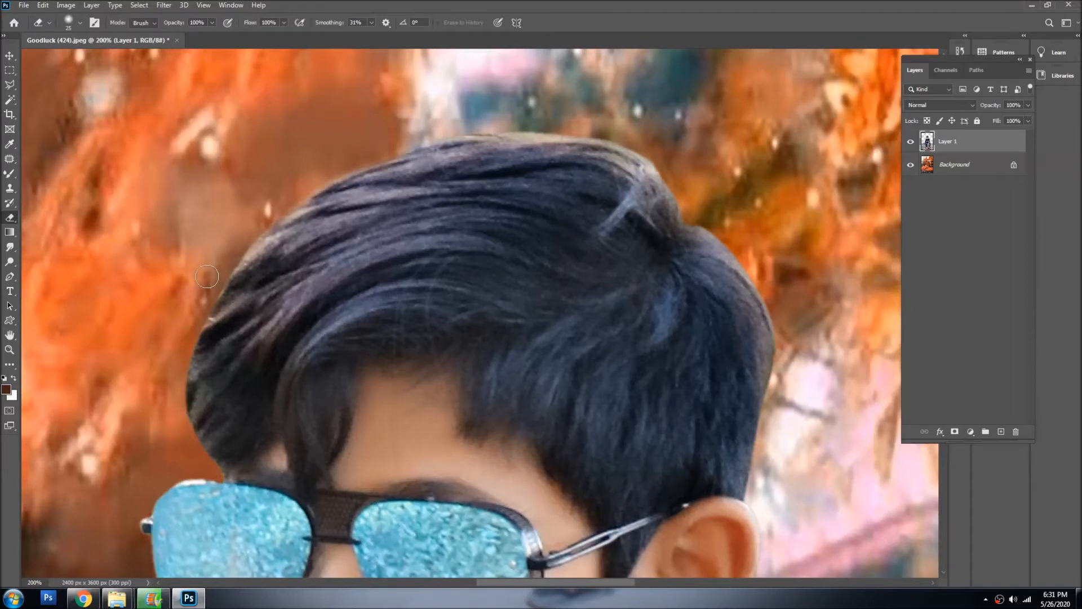
mouse_move(452, 129)
left_mouse_down()
mouse_move(606, 132)
mouse_move(703, 200)
mouse_move(756, 294)
mouse_move(780, 399)
left_mouse_up()
Step: Clone darker hair over the bright streak near the crown with the Clone Stamp
key("v")
key("s")
left_click(569, 207, "alt")
mouse_move(620, 202)
left_mouse_down()
mouse_move(603, 219)
mouse_move(624, 218)
mouse_move(623, 188)
left_mouse_up()
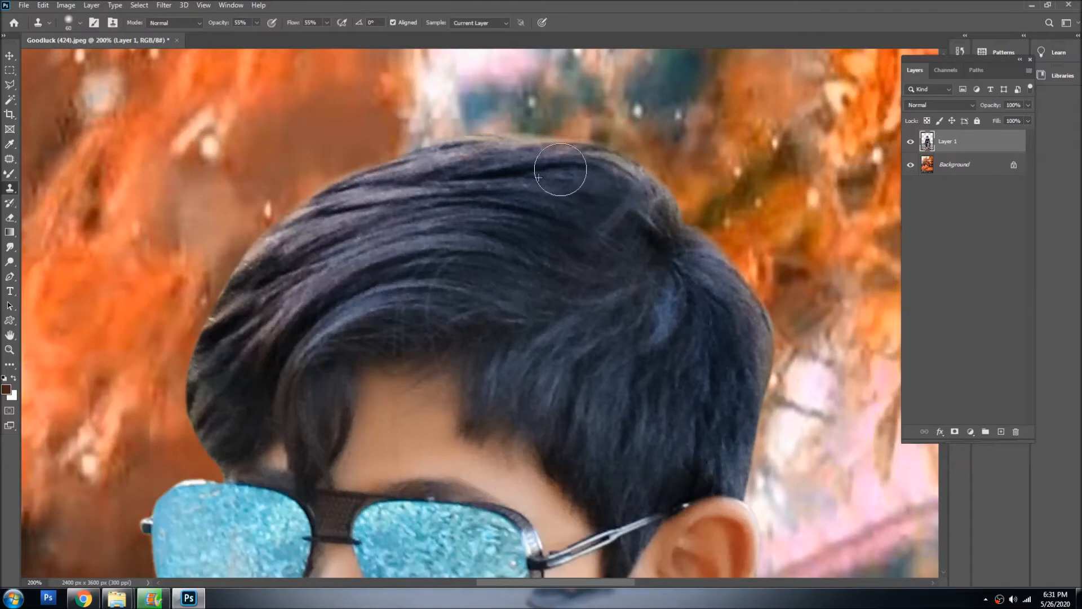
key("v")
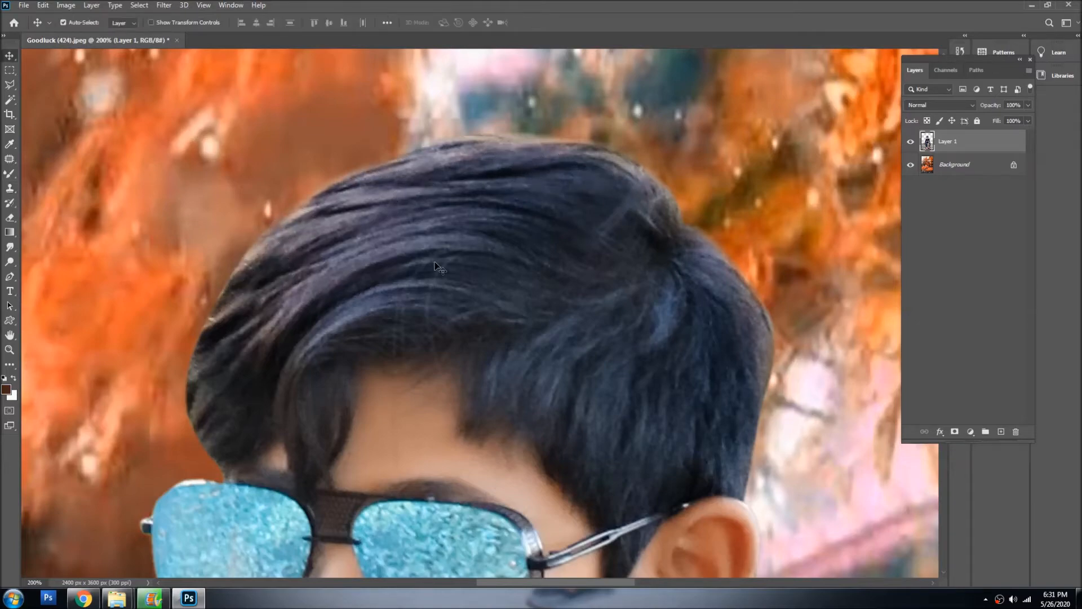
left_click(497, 237, "alt")
left_click(498, 238, "alt")
left_click(509, 239, "ctrl")
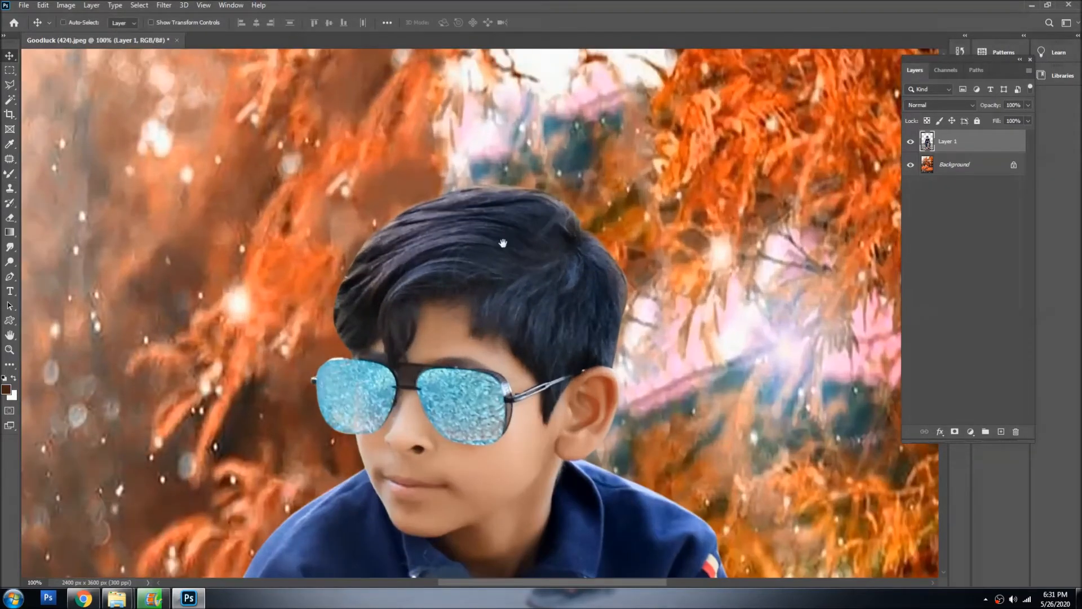
key("ctrl+0")
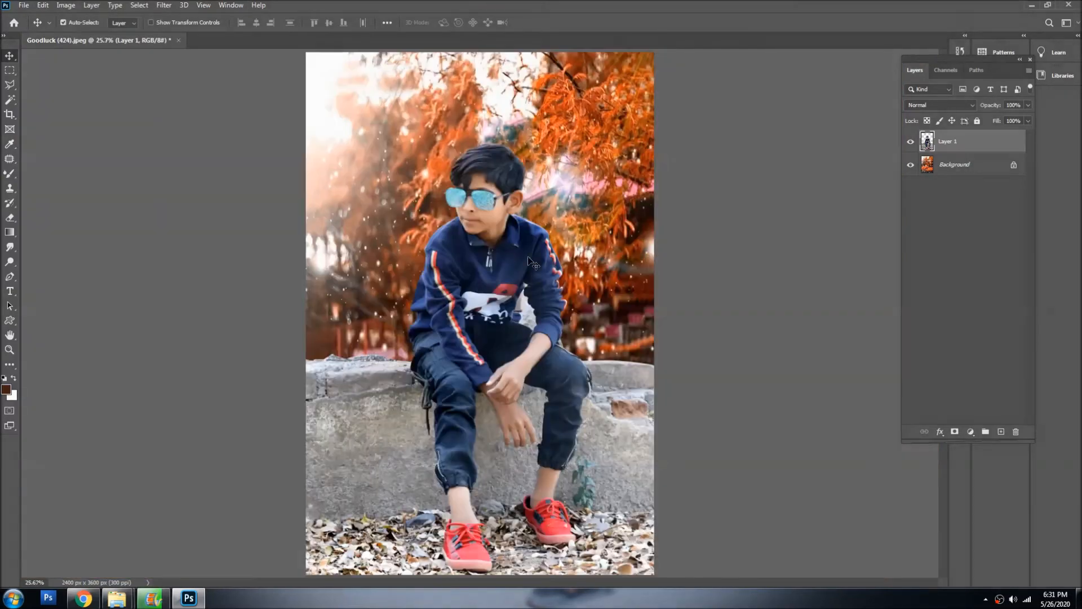
right_click(373, 405)
left_click(382, 412)
left_click(449, 308, "ctrl")
left_click(510, 284, "alt")
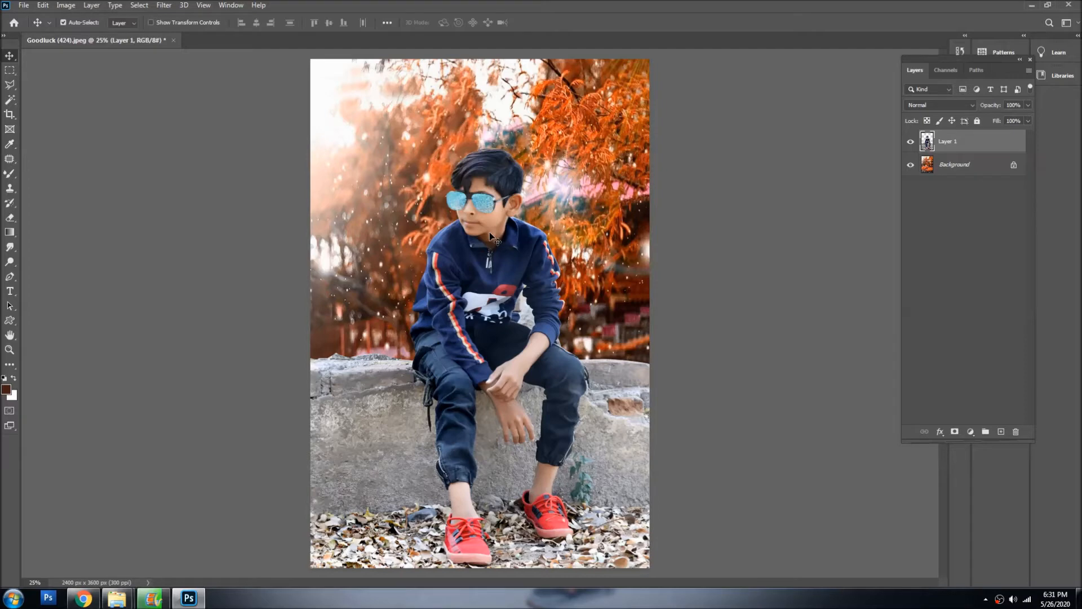
Step: Try a Gaussian Blur with a reduced radius on the Background layer
left_click(164, 5)
mouse_move(240, 261)
left_click(565, 160)
left_click(588, 193)
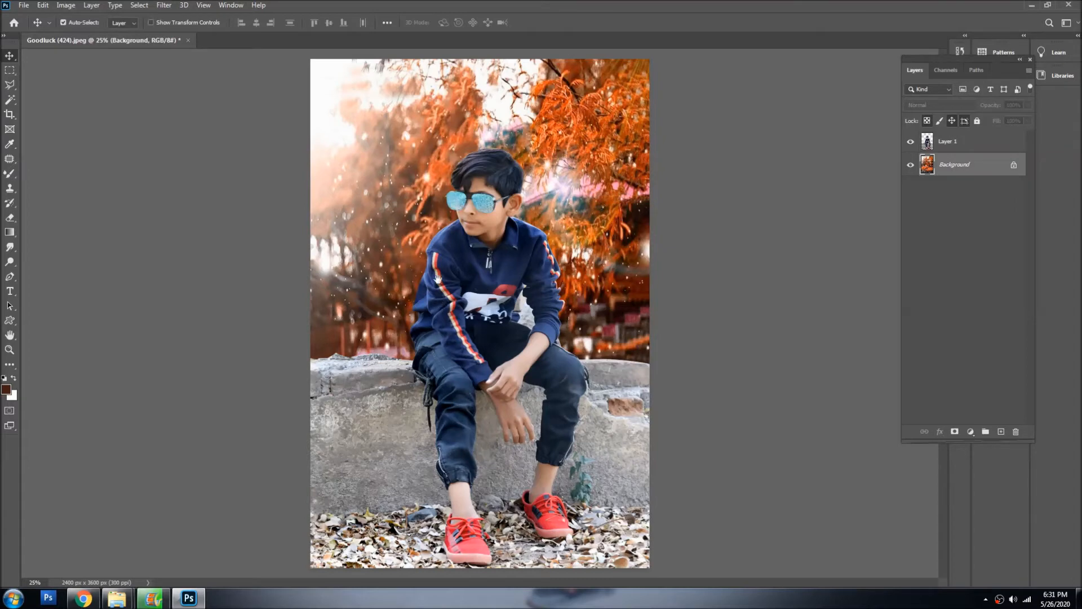
scroll(438, 280, "down", 1)
scroll(510, 226, "up", 2)
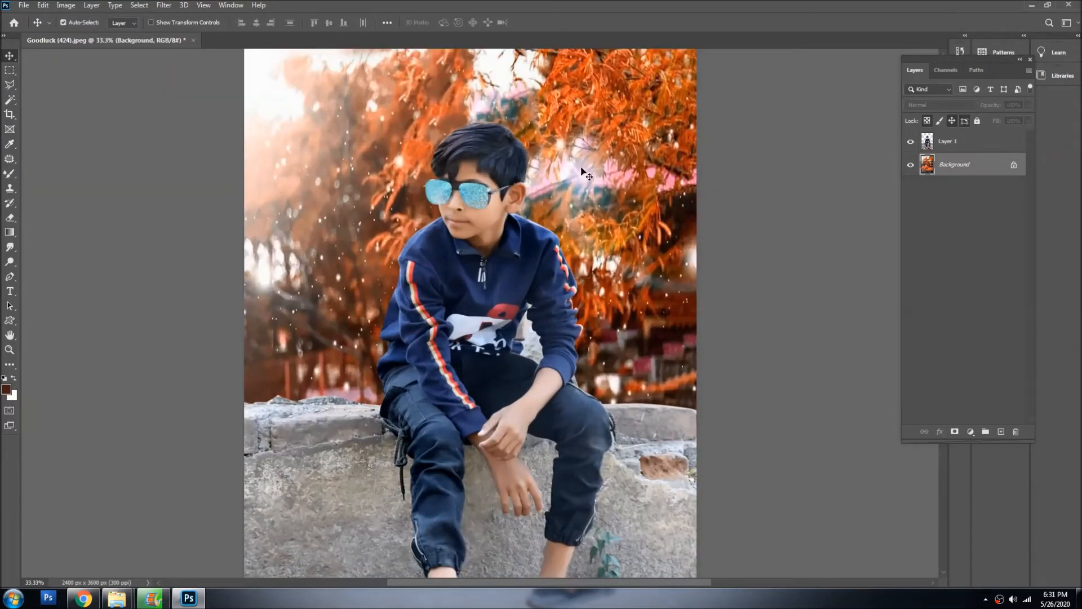
left_click(164, 5)
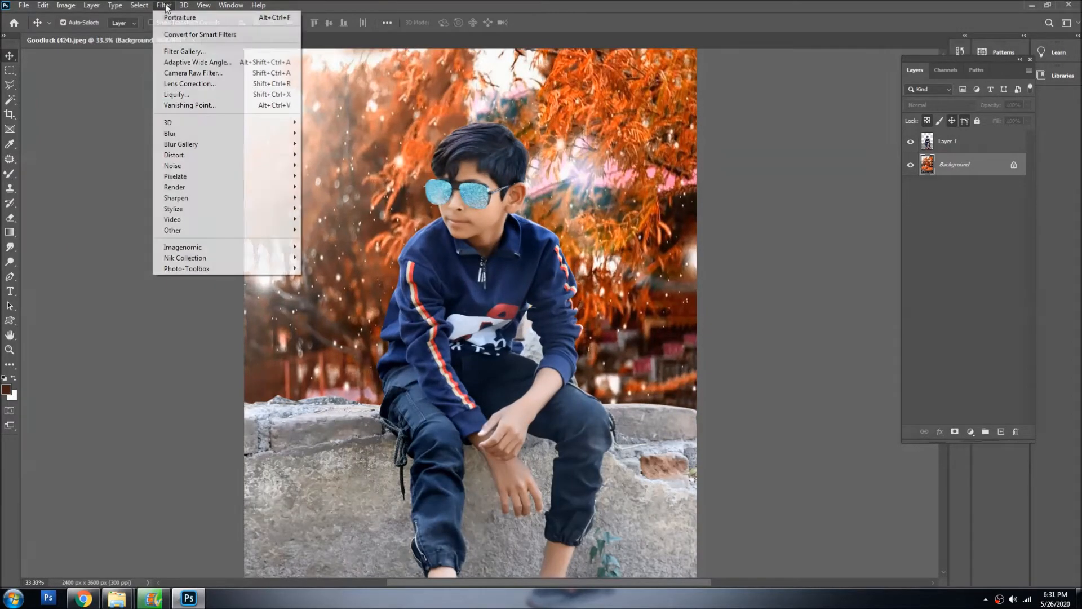
mouse_move(205, 133)
left_click(321, 167)
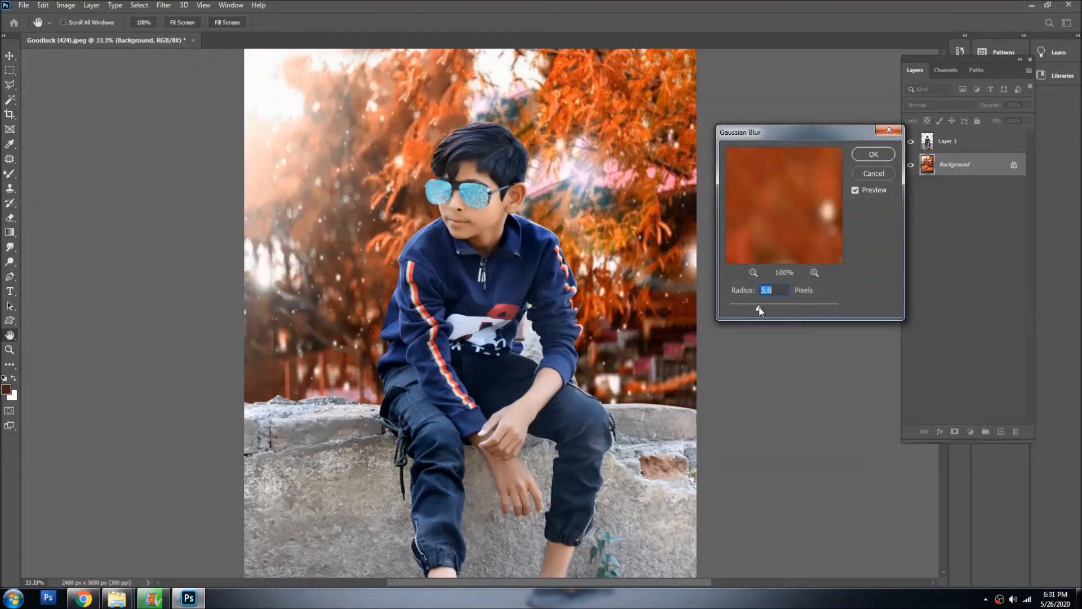
left_click_drag(758, 308, 752, 308)
left_click(888, 173)
Step: Start a Pen path at the gap between the arm and torso, tracing down the inner edge of the sleeve to the cuff
left_click_drag(512, 336, 566, 248)
left_click(566, 247)
key("p")
left_click(524, 199)
left_click(561, 215)
left_click(542, 244)
left_click(543, 283)
left_click(564, 297)
left_click(558, 318)
left_click(557, 327)
left_click(556, 341)
left_click(557, 353)
left_click_drag(568, 359, 574, 245)
left_click(585, 257)
left_click(600, 280)
left_click_drag(613, 288, 612, 299)
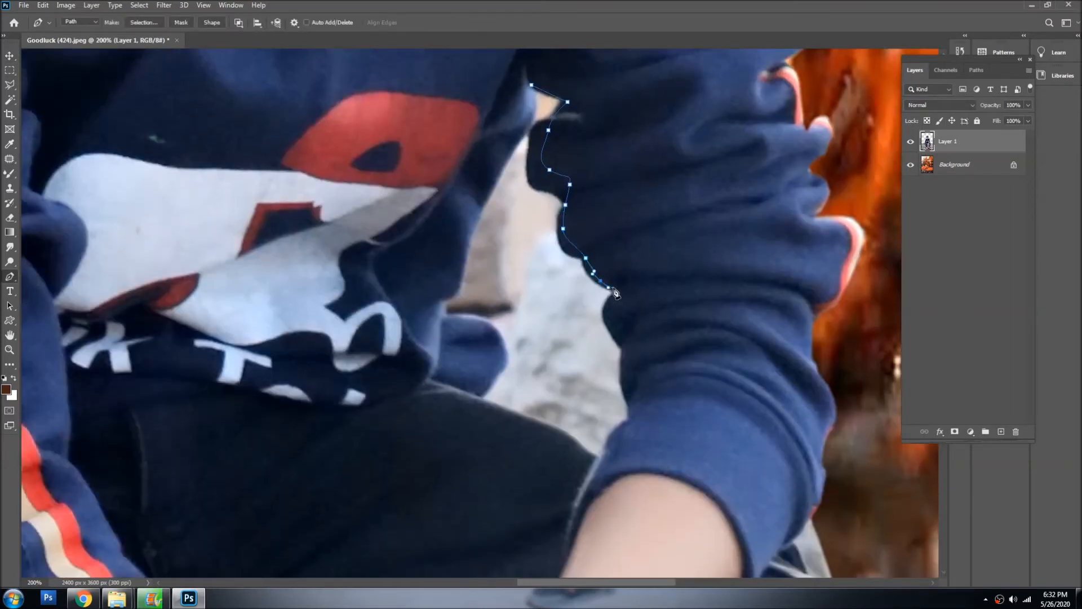
left_click(609, 309)
left_click(610, 327)
left_click(621, 349)
left_click(625, 387)
left_click(629, 404)
Step: Continue the Pen path along the top of the thigh and up the side of the shirt towards its starting point
left_click(599, 457)
left_click_drag(593, 458, 525, 413)
left_click_drag(436, 377, 431, 374)
left_click_drag(449, 295, 454, 282)
left_click_drag(471, 253, 479, 215)
left_click_drag(498, 173, 520, 117)
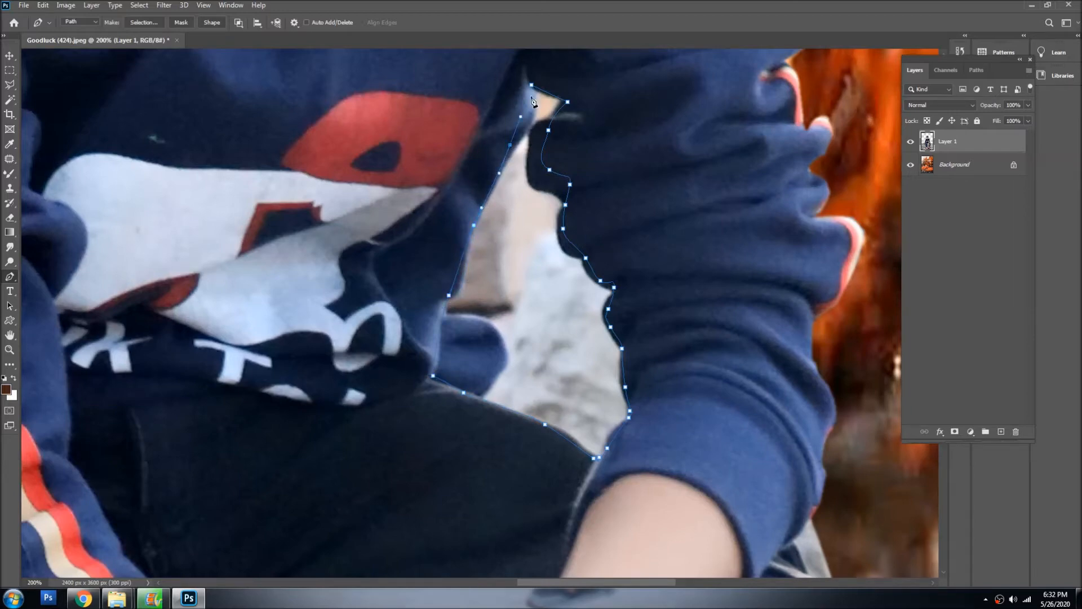
Step: Convert the path to a selection, delete the old background in the gap from Layer 1, and deselect
right_click(667, 135)
left_click(693, 180)
key("Return")
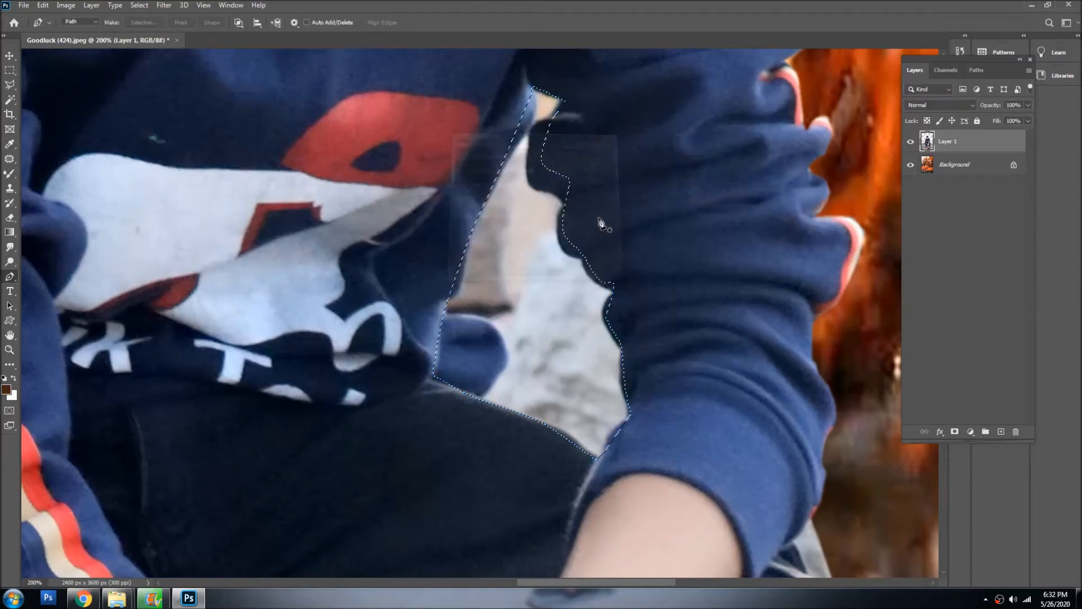
key("Delete")
key("ctrl+d")
key("ctrl+0")
key("v")
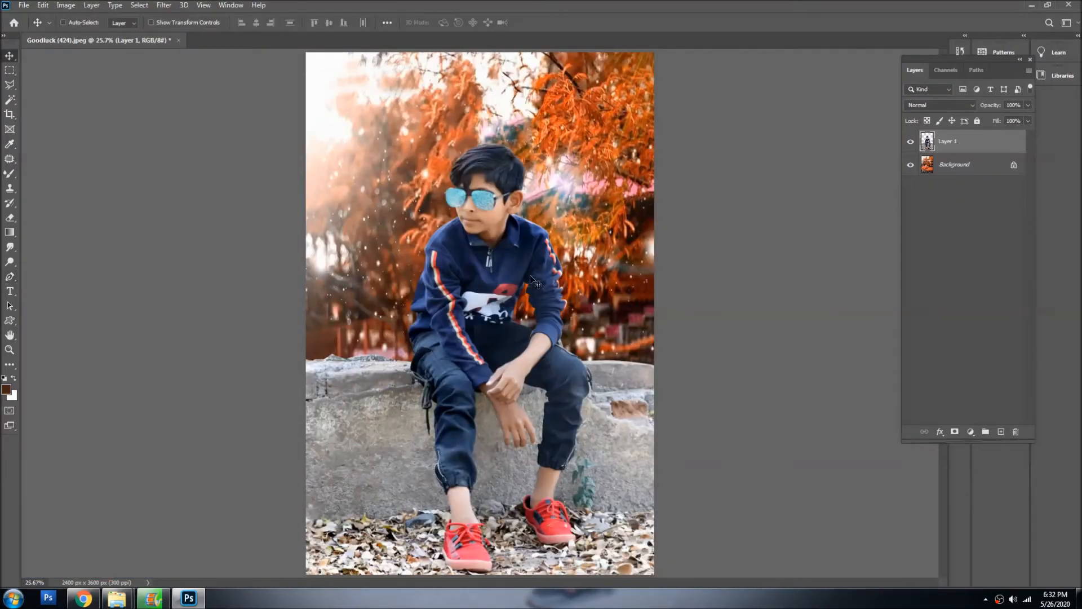
Step: Draw a Pen path down the jacket's outer edge behind the striped sleeve and back around through the orange background
left_click(424, 278, "ctrl")
left_click(423, 279, "ctrl")
left_click(423, 278, "ctrl")
left_click(423, 278, "ctrl")
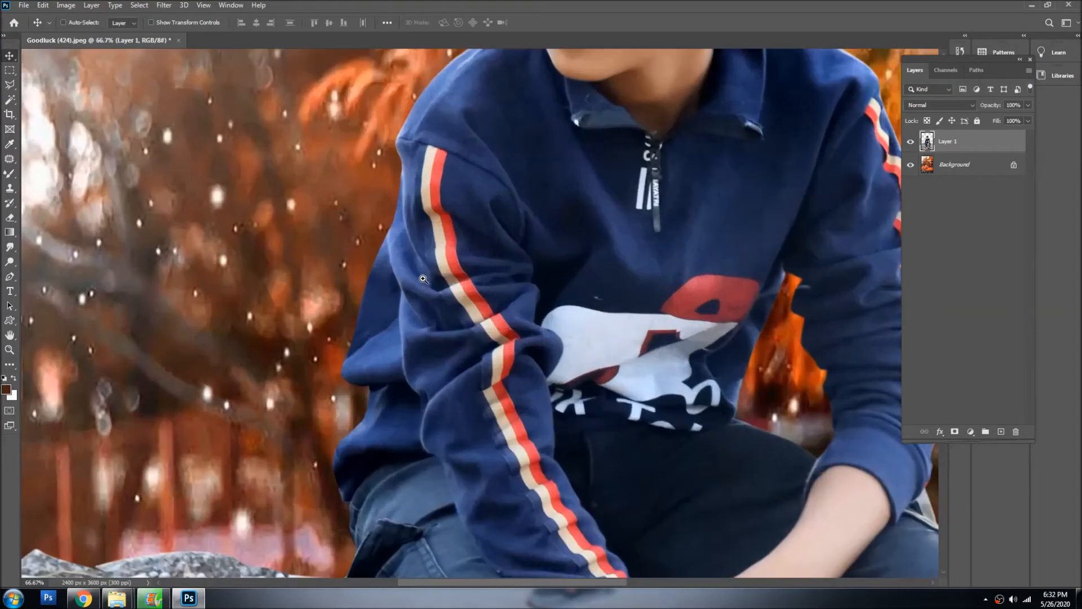
key("p")
left_click_drag(391, 166, 394, 186)
left_click_drag(394, 226, 378, 299)
left_click_drag(366, 344, 400, 319)
left_click_drag(376, 373, 373, 408)
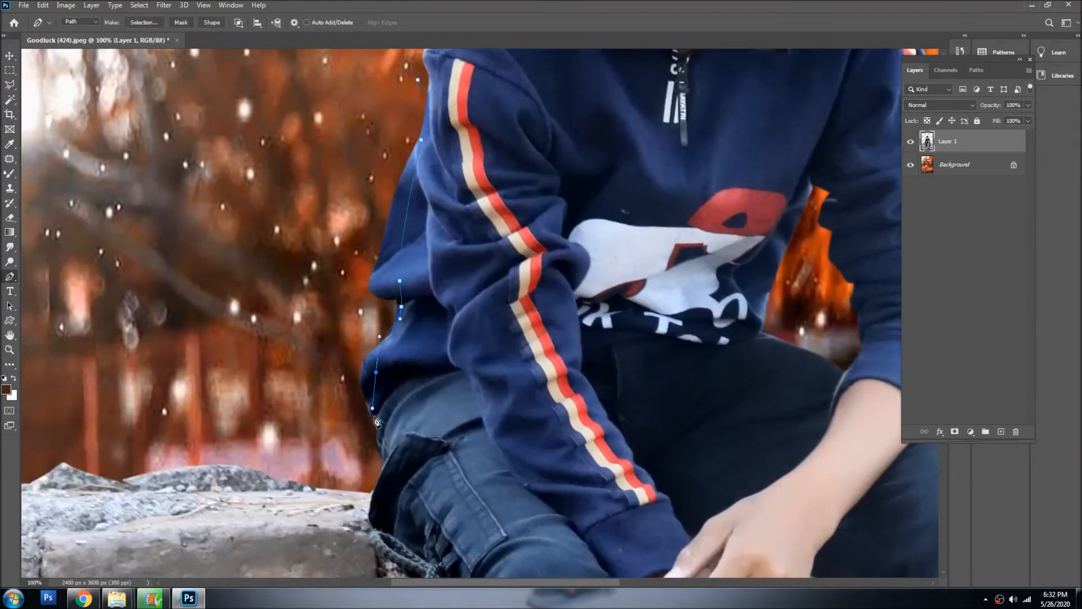
left_click(377, 423)
left_click(280, 390)
left_click_drag(242, 215, 262, 289)
left_click(332, 171)
Step: Convert the path to a selection, remove the protruding jacket edge inside it, and deselect
right_click(347, 152)
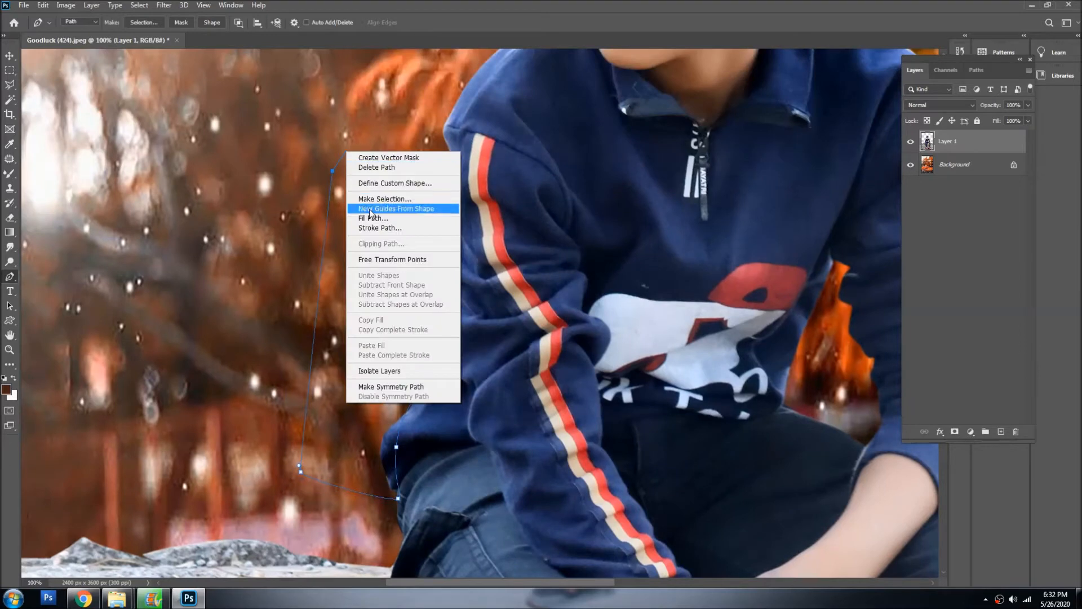
left_click(381, 199)
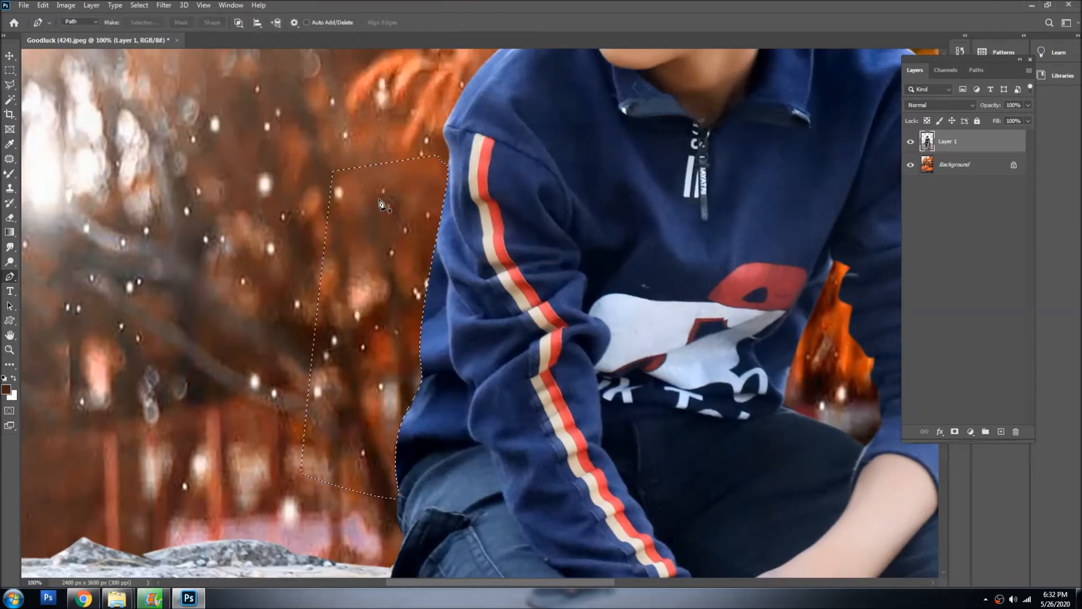
key("ctrl+d")
key("ctrl+0")
key("v")
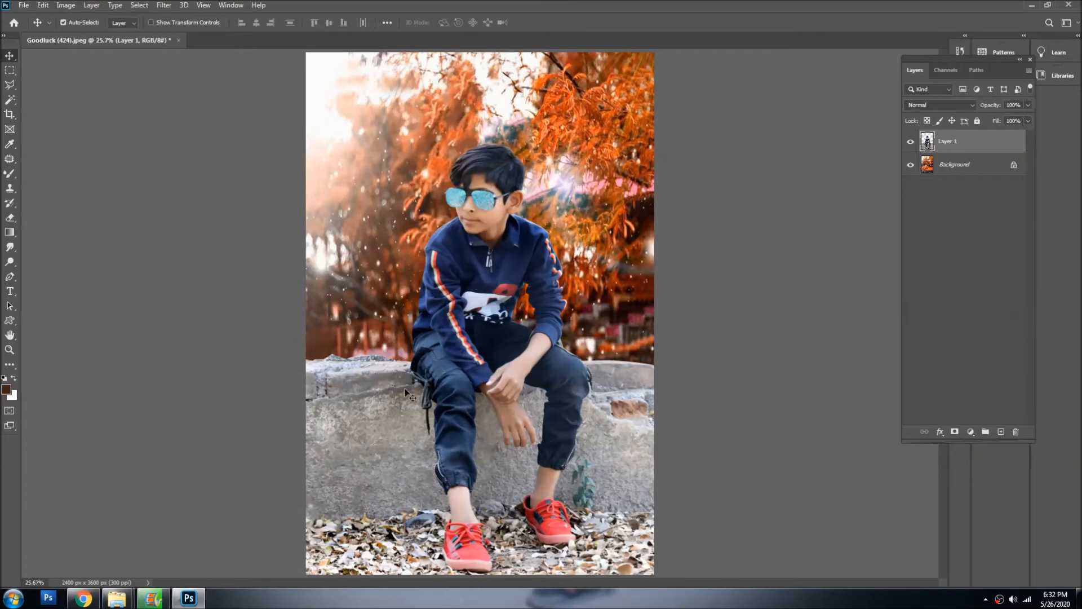
scroll(404, 390, "up", 1)
scroll(389, 405, "down", 1)
right_click(386, 411)
left_click(397, 408)
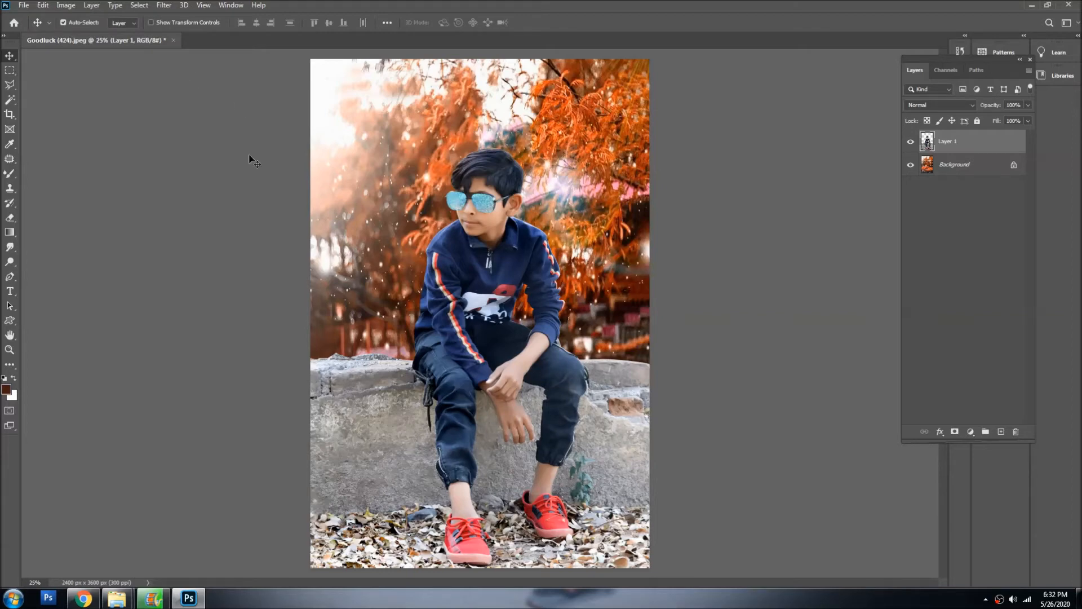
key("ctrl+j")
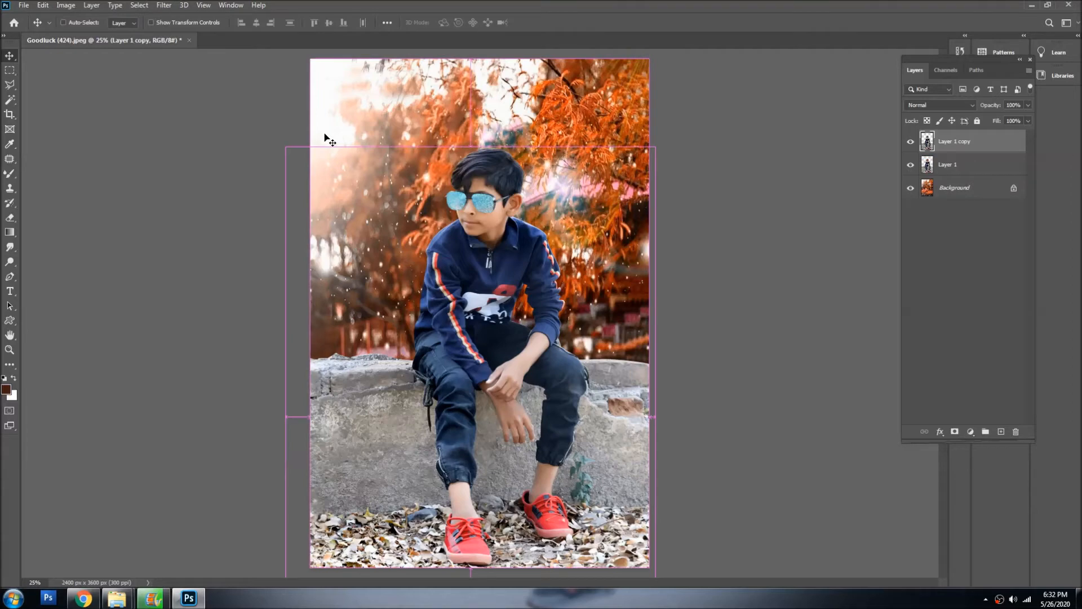
left_click(161, 7)
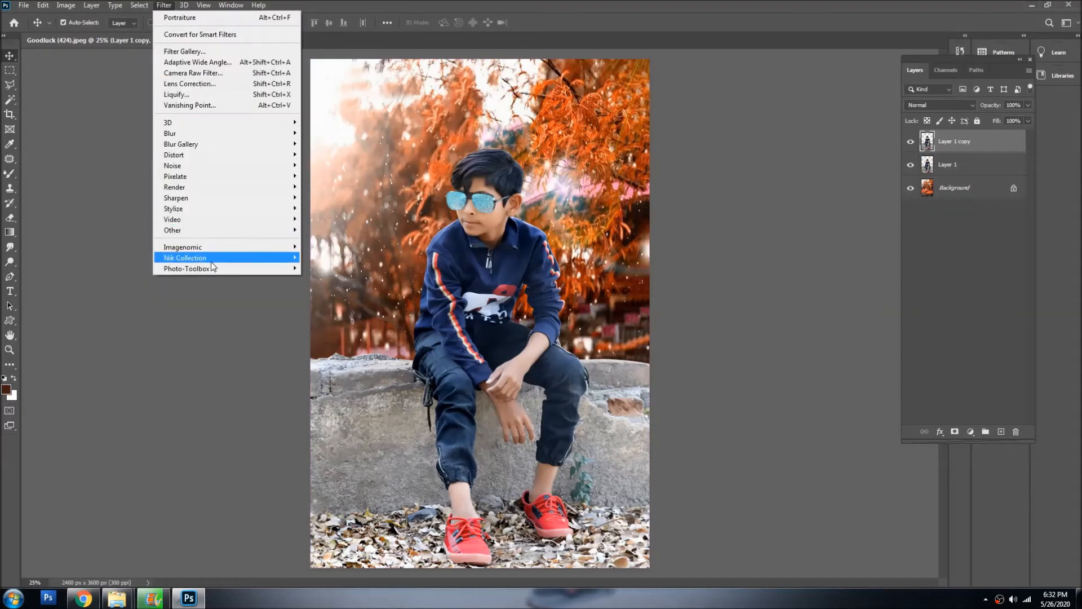
mouse_move(284, 257)
left_click(326, 268)
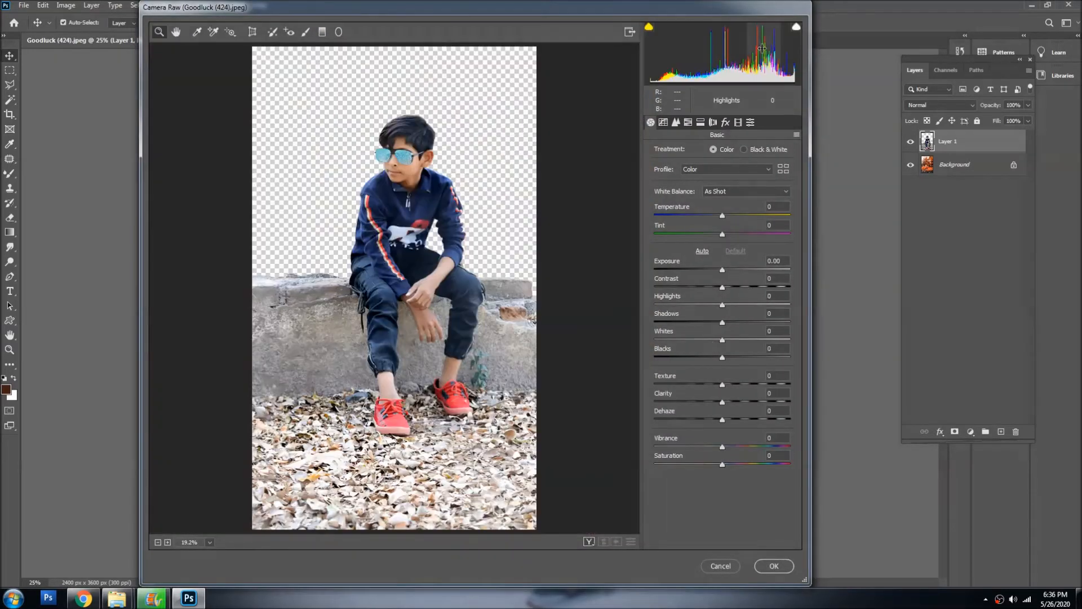
left_click(716, 569)
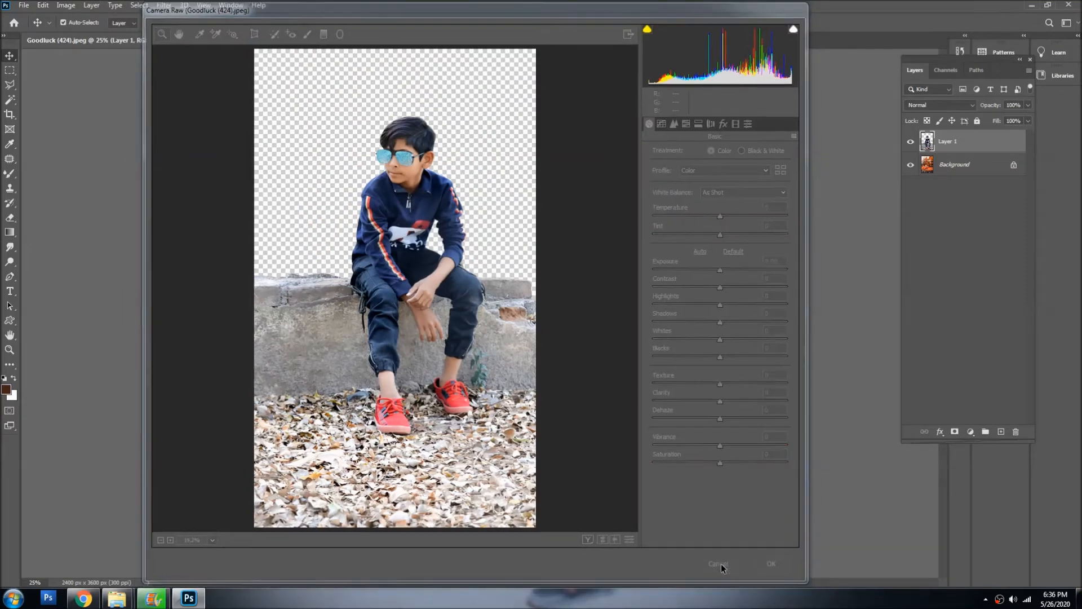
Step: Duplicate Layer 1 and, in the Camera Raw Filter, set Vibrance +84, Saturation +93, Dehaze +58, Texture +10 and Tint +20
key("ctrl+j")
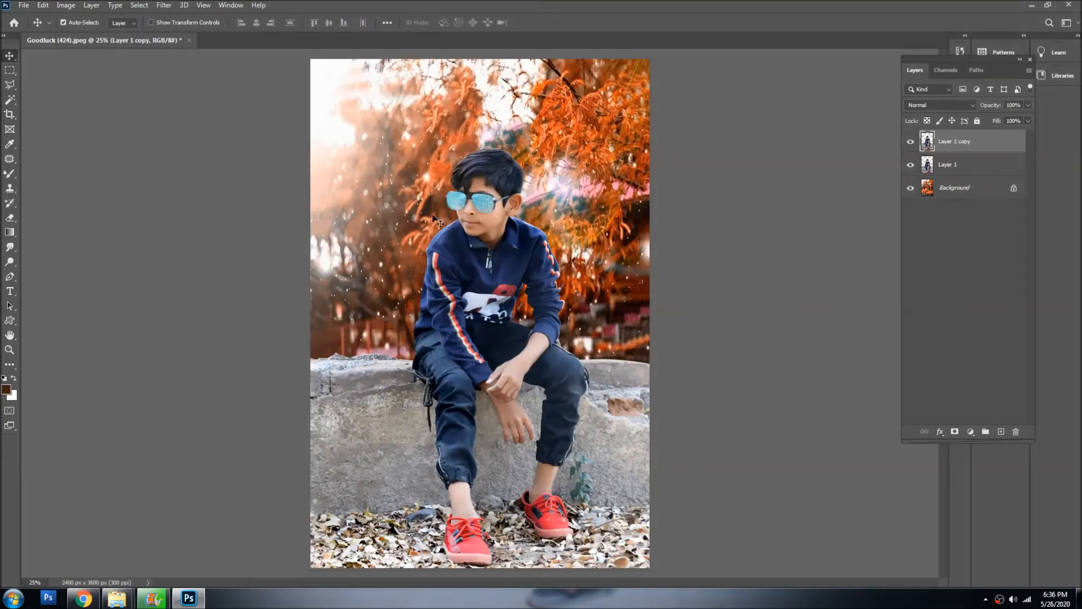
left_click(164, 6)
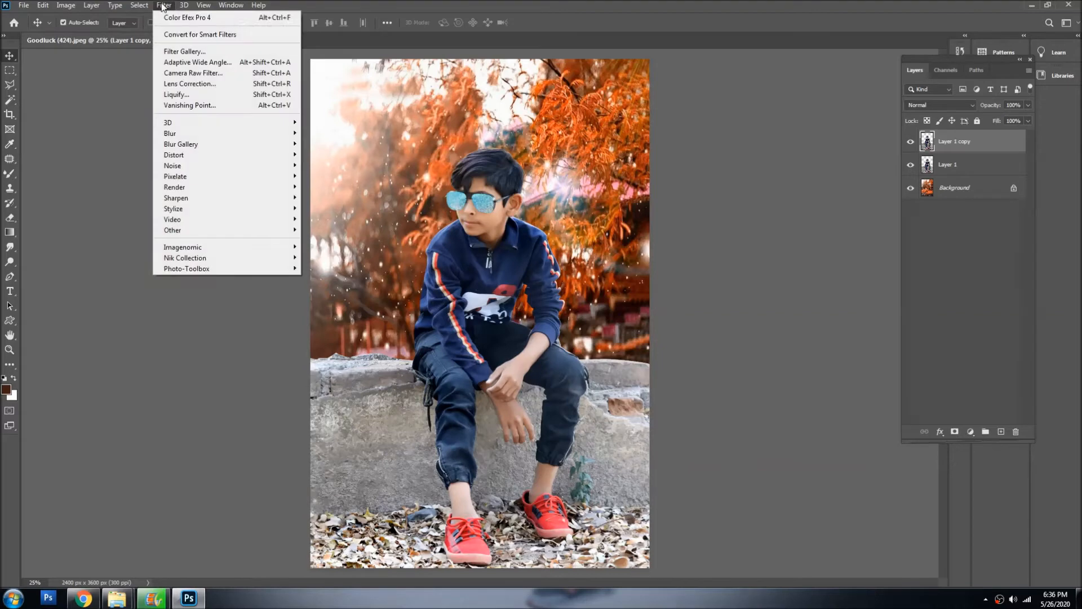
left_click(200, 74)
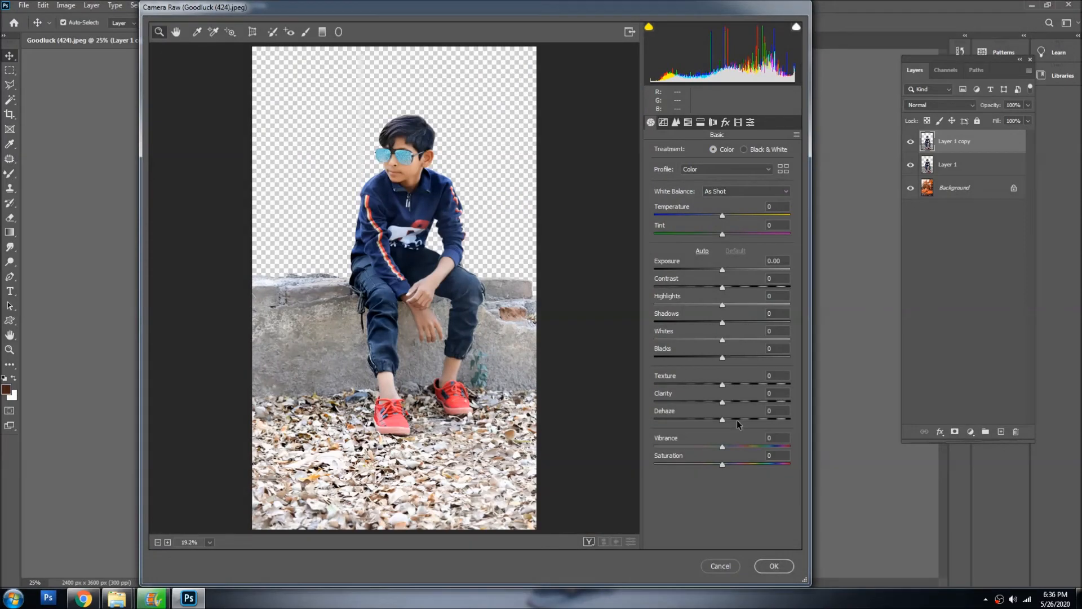
left_click_drag(733, 441, 787, 451)
left_click_drag(722, 463, 786, 466)
left_click_drag(742, 421, 760, 423)
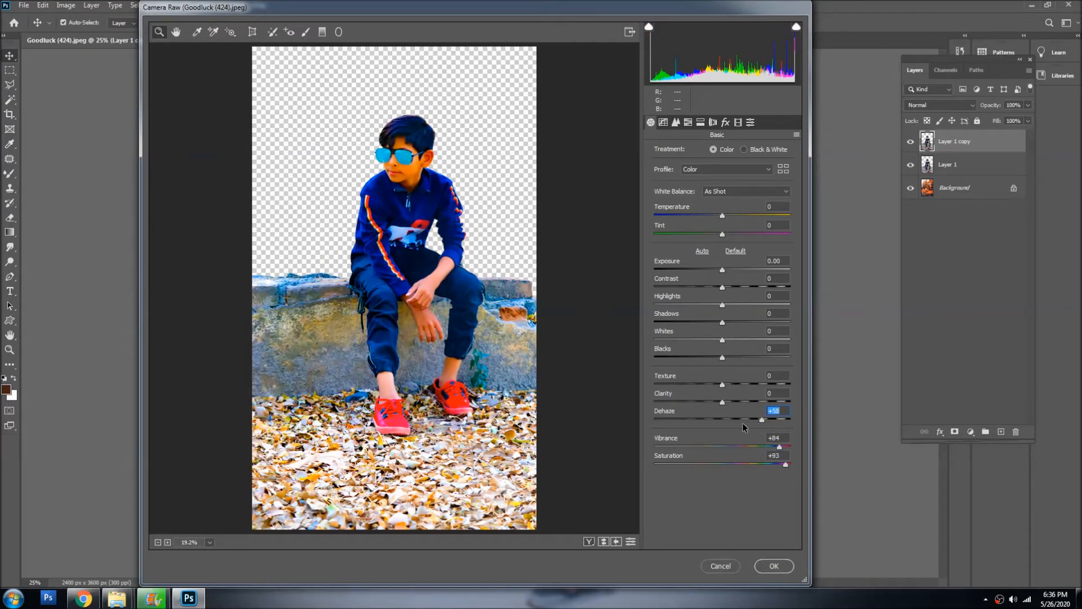
left_click(738, 384)
left_click_drag(728, 384, 728, 385)
mouse_move(722, 233)
left_mouse_down()
mouse_move(767, 238)
mouse_move(724, 234)
mouse_move(736, 235)
left_mouse_up()
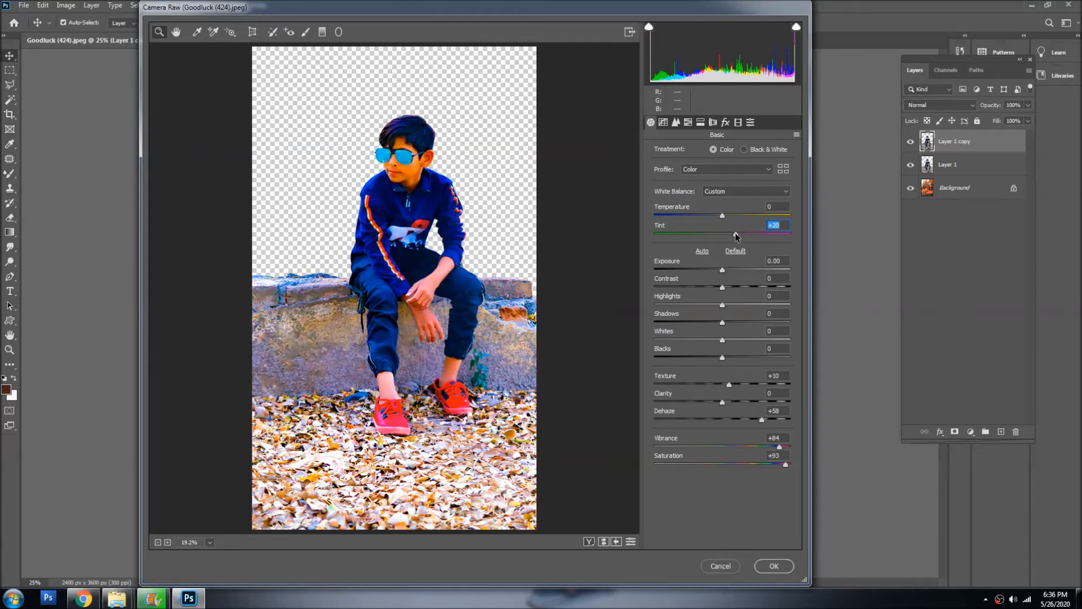
Step: Set the HSL saturation of Reds to +93, Oranges +98, Purples +43 and Magentas +53, and apply the filter
left_click(676, 124)
left_click(688, 122)
left_click_drag(747, 193, 785, 195)
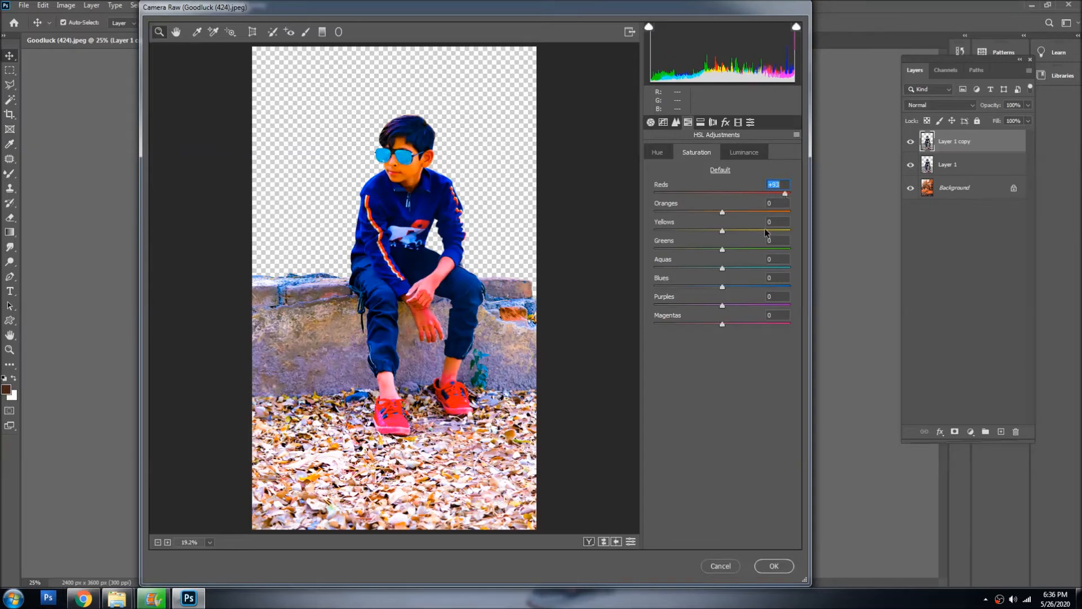
left_click_drag(761, 212, 788, 212)
left_click(752, 306)
left_click(758, 324)
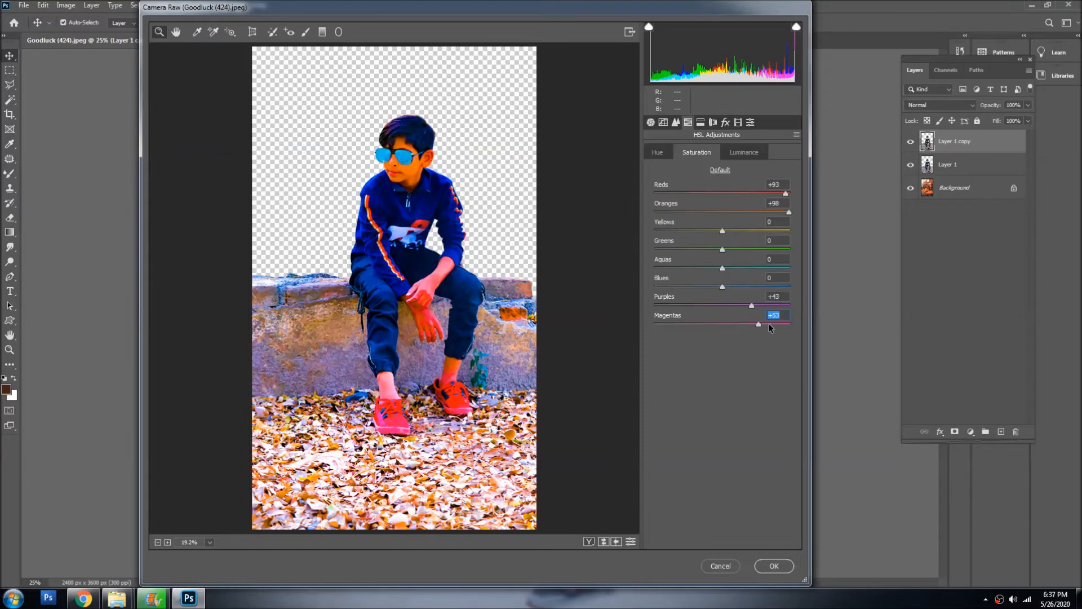
left_click(766, 568)
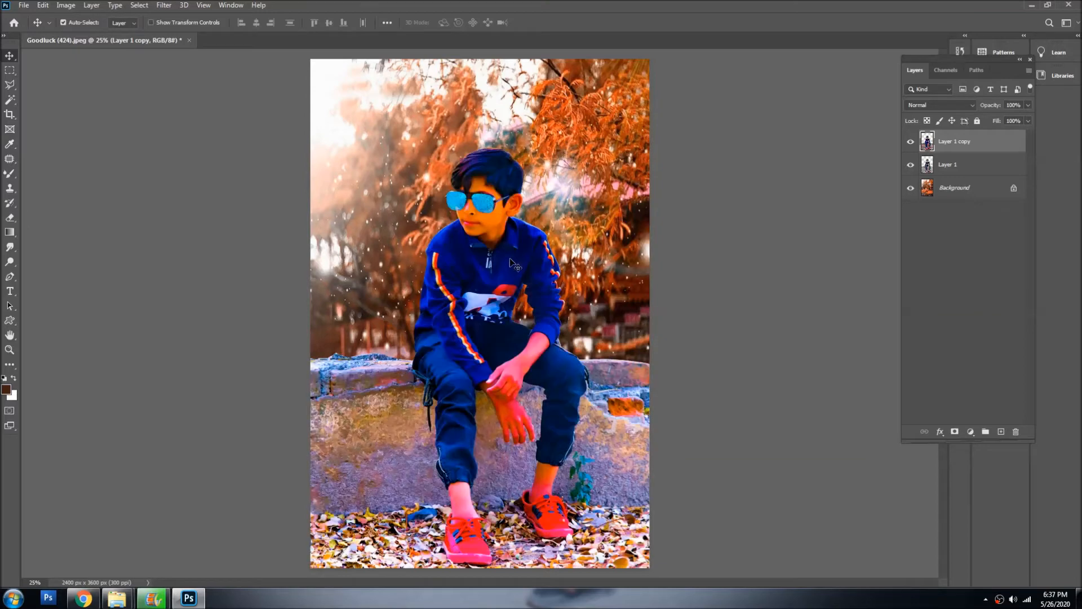
Step: Erase the oversaturated copy over the boy's face, hands, legs and the concrete wall with a large soft Eraser brush
key("e")
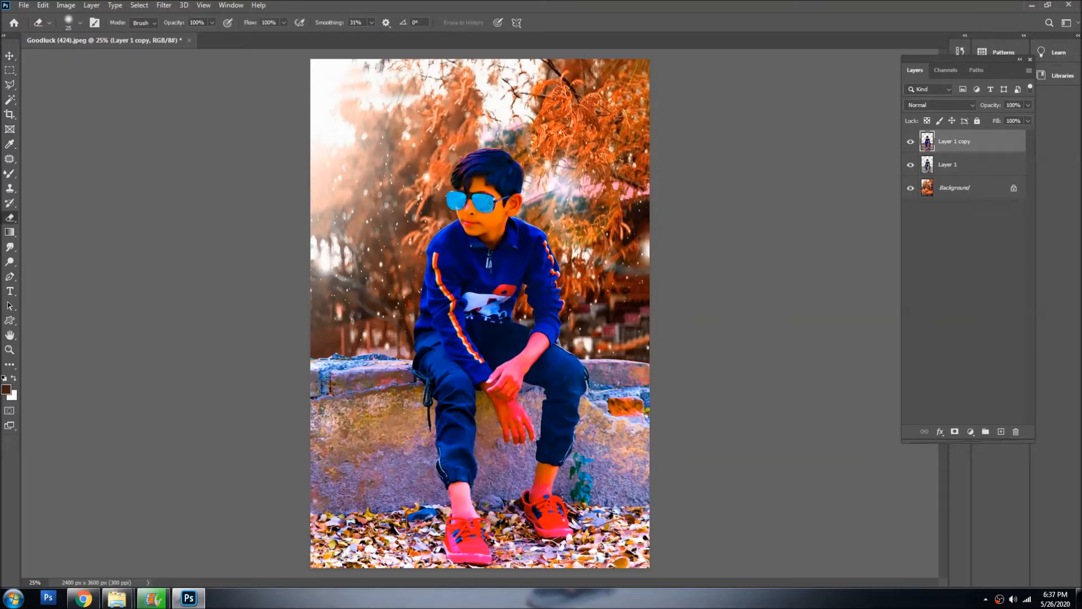
key("]")
key("]")
key("]")
mouse_move(477, 196)
left_mouse_down()
mouse_move(498, 221)
mouse_move(506, 182)
mouse_move(496, 179)
mouse_move(487, 234)
left_mouse_up()
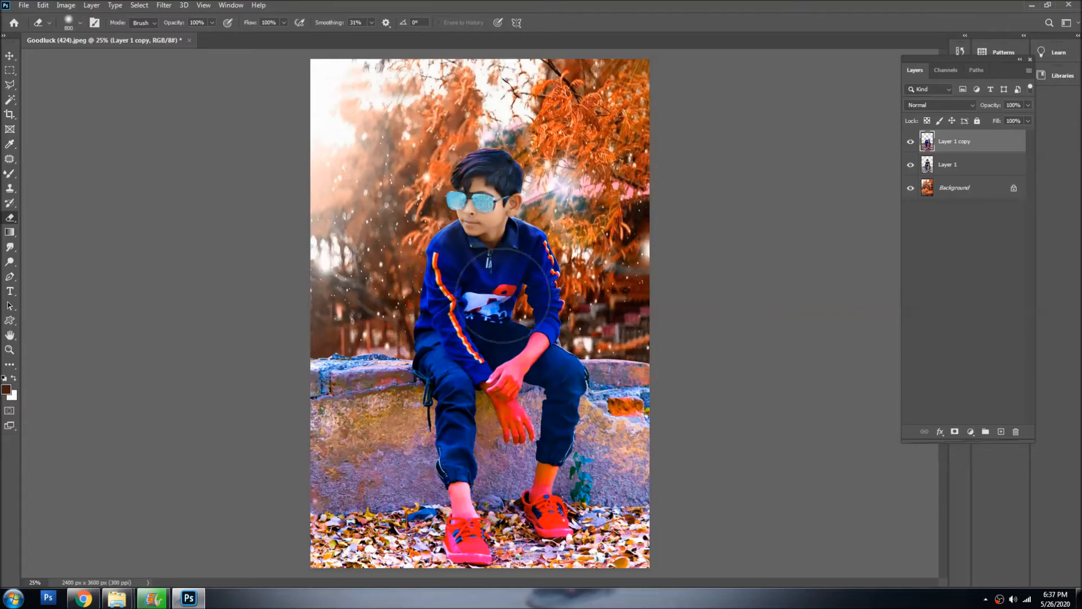
mouse_move(515, 369)
left_mouse_down()
mouse_move(510, 392)
mouse_move(533, 367)
mouse_move(516, 375)
mouse_move(533, 372)
mouse_move(524, 451)
left_mouse_up()
mouse_move(479, 547)
left_mouse_down()
mouse_move(480, 502)
mouse_move(454, 495)
mouse_move(474, 546)
mouse_move(547, 497)
mouse_move(530, 483)
mouse_move(575, 483)
mouse_move(587, 459)
mouse_move(671, 438)
mouse_move(631, 372)
mouse_move(313, 409)
mouse_move(355, 461)
mouse_move(285, 477)
mouse_move(399, 451)
left_mouse_up()
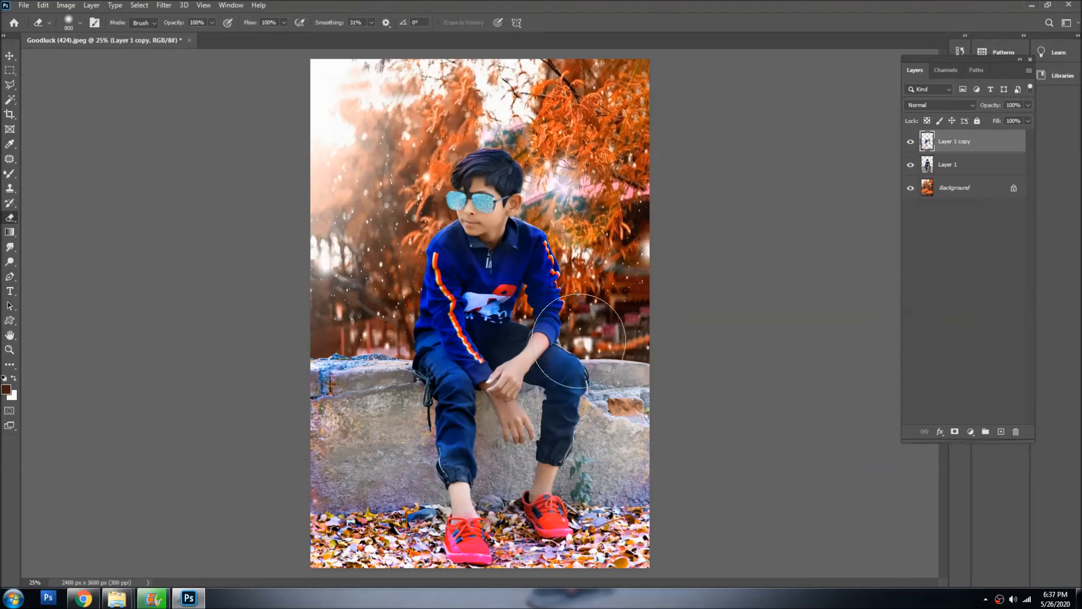
key("v")
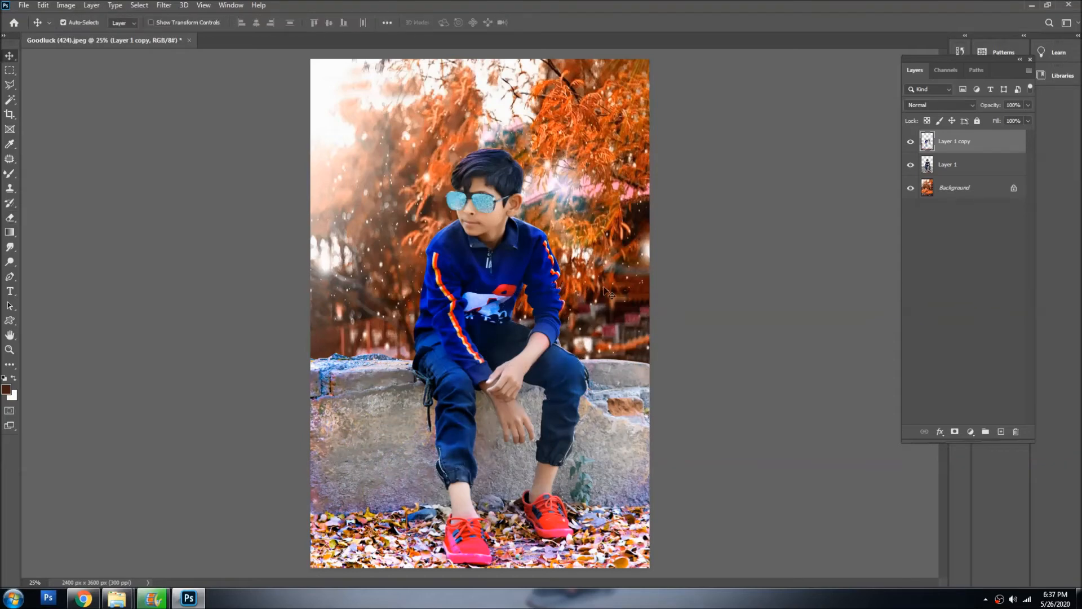
Step: Reduce the Eraser brush to 150 px and touch up the colour cast on the boy's hair
left_click(528, 376, "alt")
key("ctrl+0")
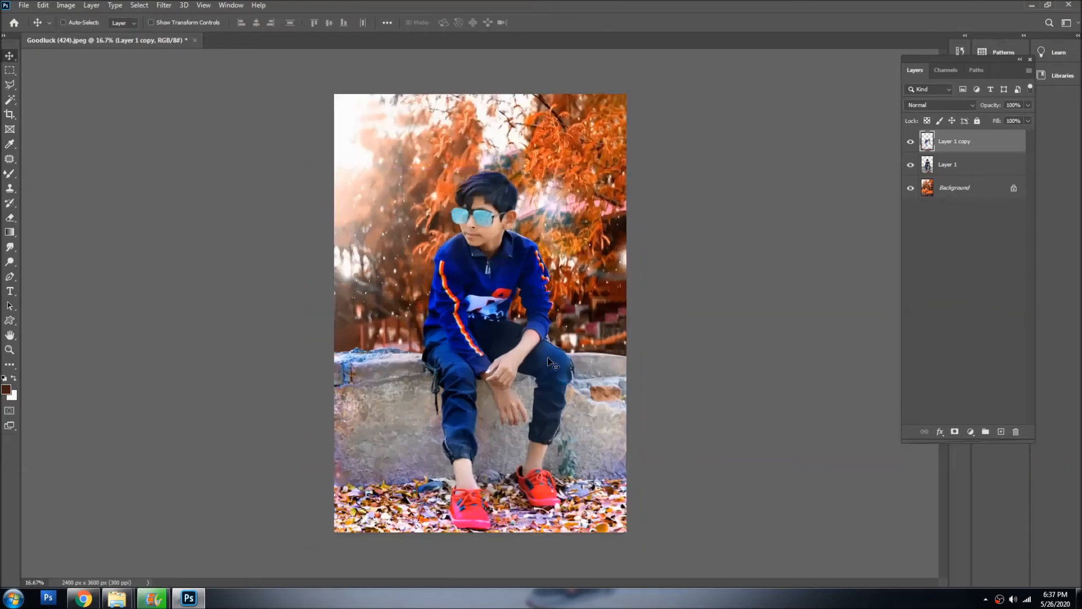
scroll(474, 161, "up", 2)
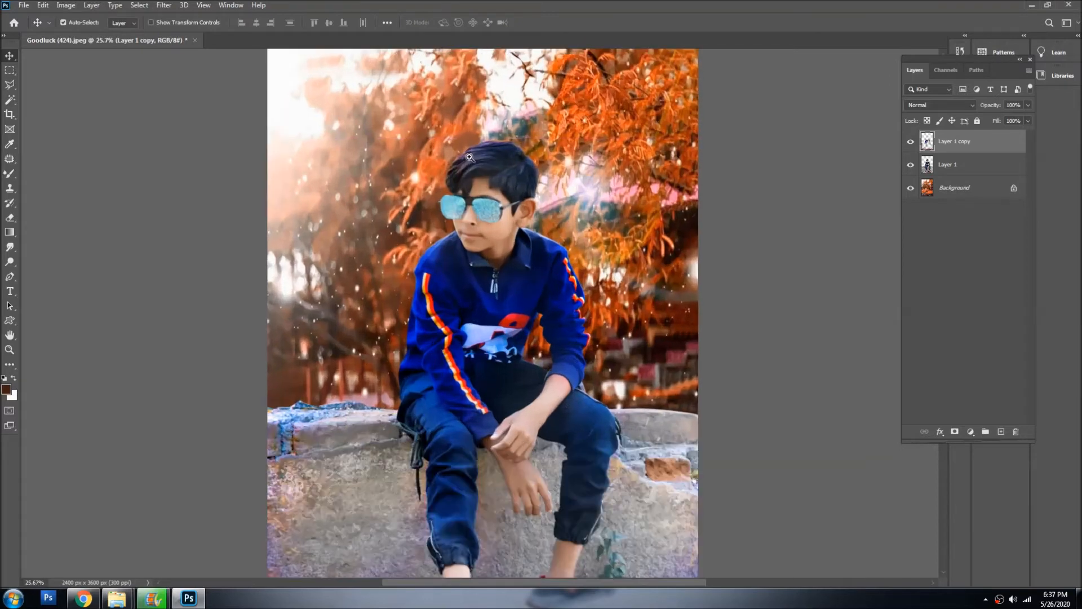
key("e")
key("bracketleft")
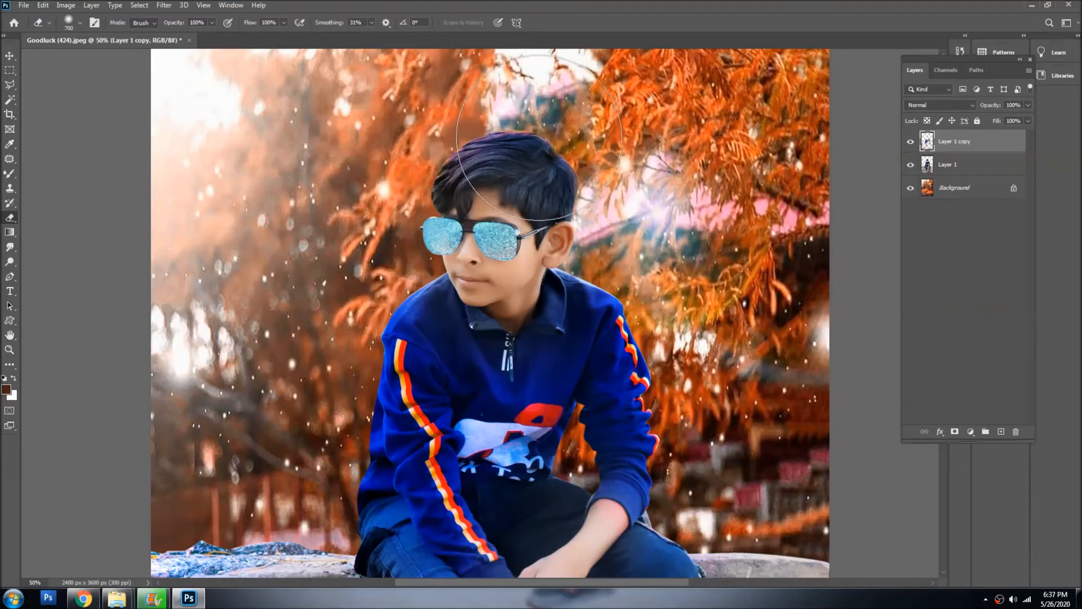
key("bracketleft")
key("bracketleft")
key("bracketleft")
key("bracketleft")
key("bracketleft")
key("bracketleft")
key("bracketleft")
key("bracketleft")
key("bracketleft")
key("bracketleft")
key("bracketleft")
key("bracketleft")
key("bracketleft")
key("bracketleft")
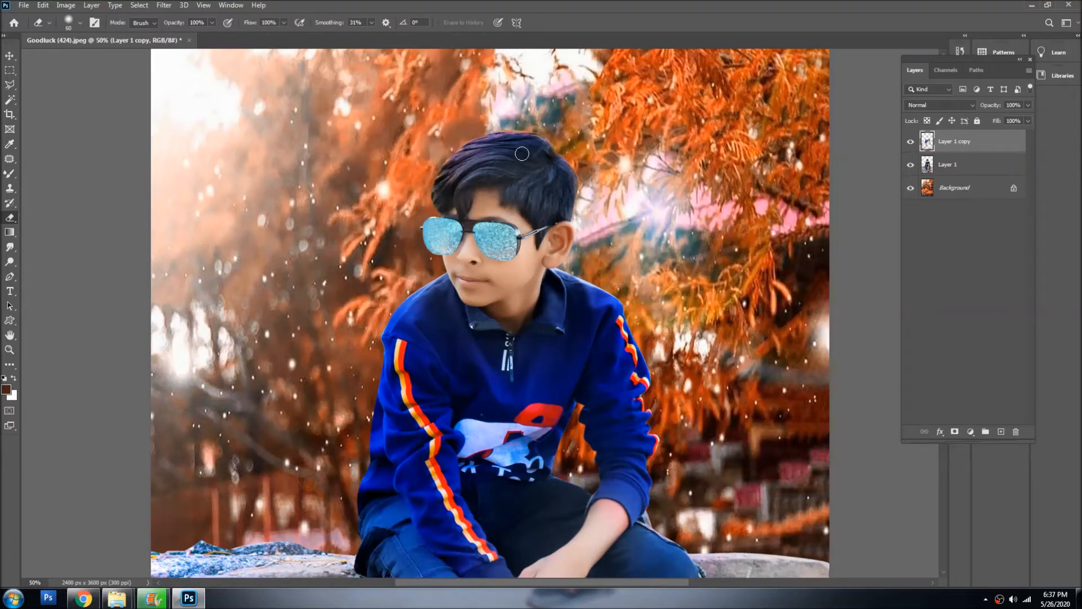
key("bracketright")
key("bracketright")
key("bracketright")
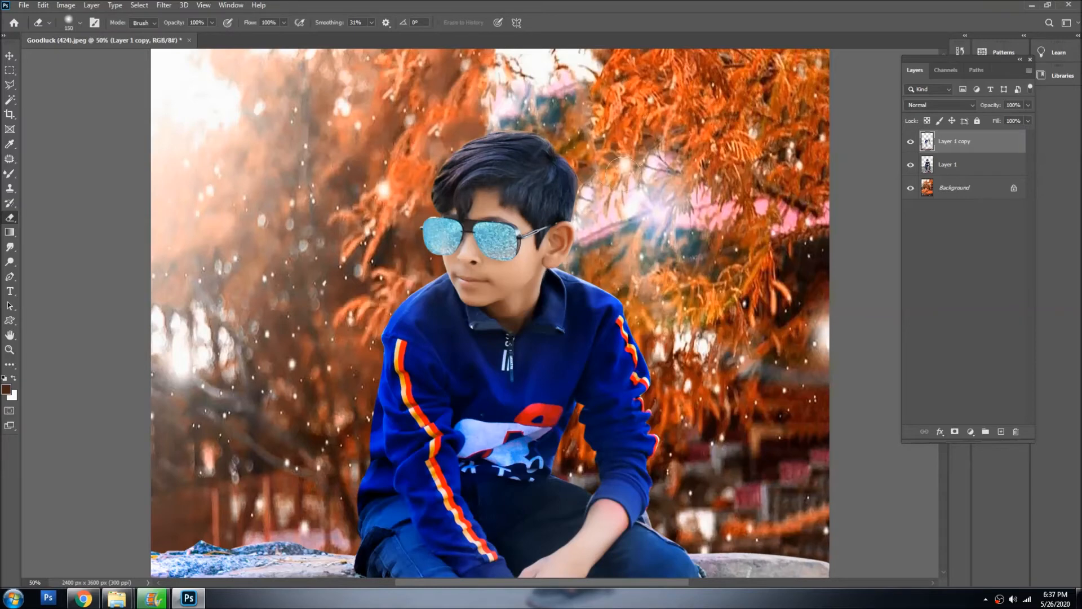
key("v")
left_click(511, 254, "ctrl+alt")
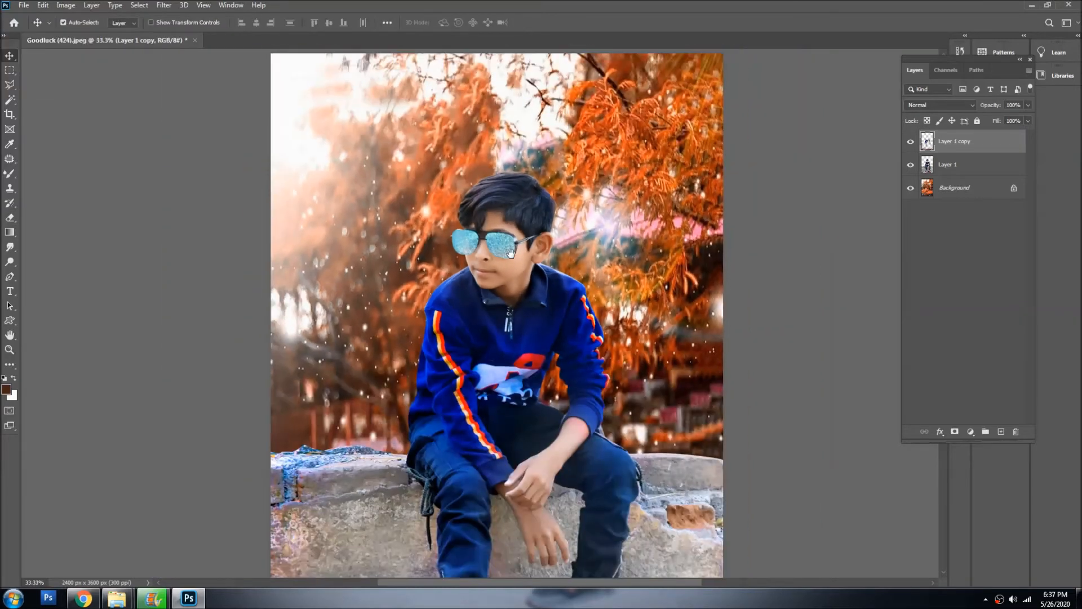
key("ctrl+0")
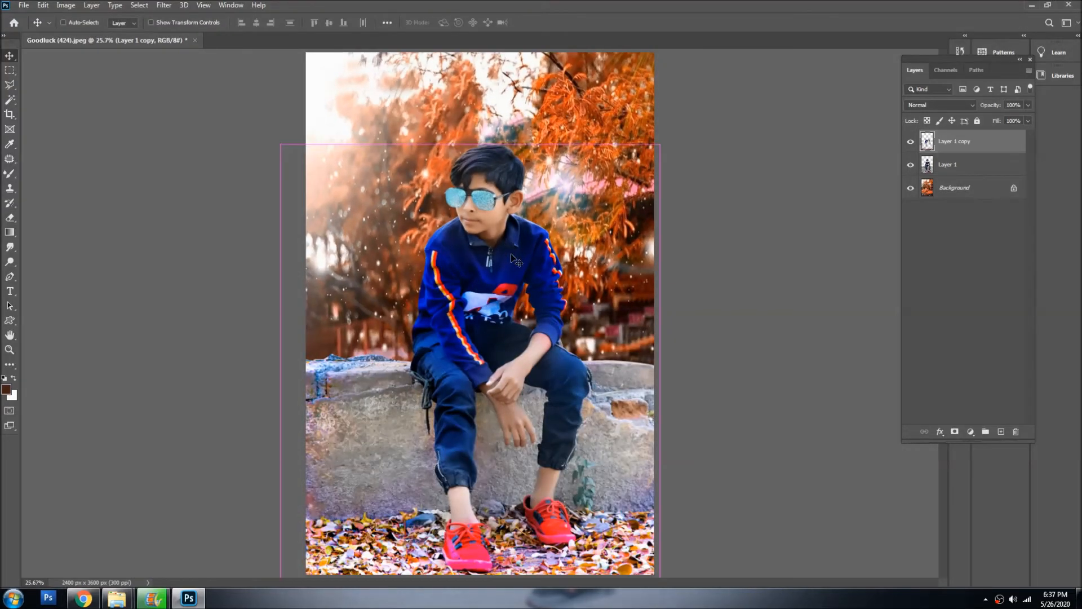
Step: Select the Background layer and apply a Gaussian Blur with a radius of 7.8 pixels
right_click(402, 137, "ctrl")
left_click(411, 143)
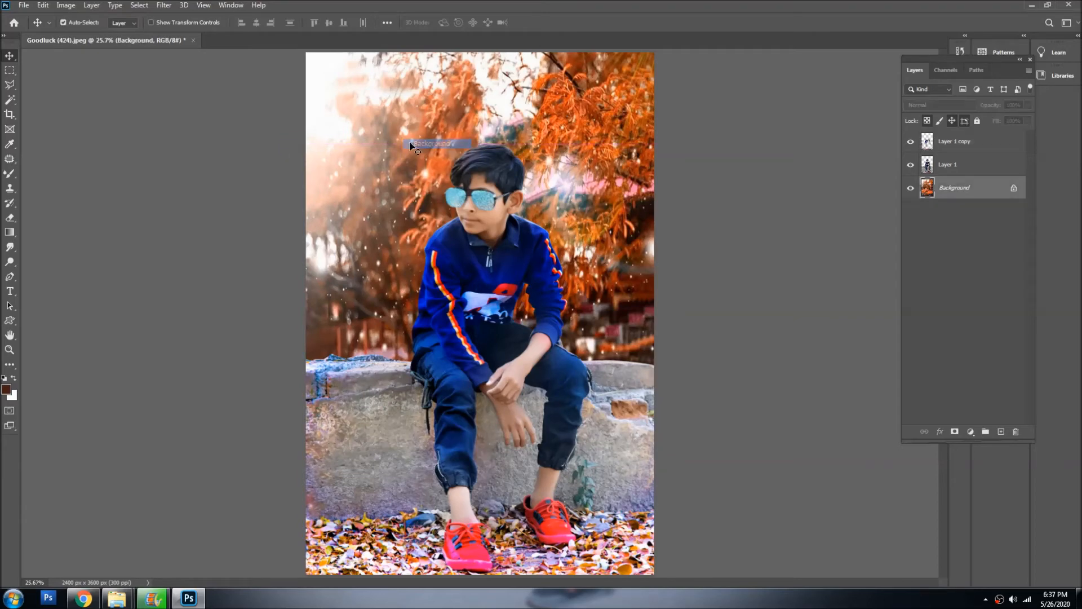
left_click(164, 5)
mouse_move(199, 134)
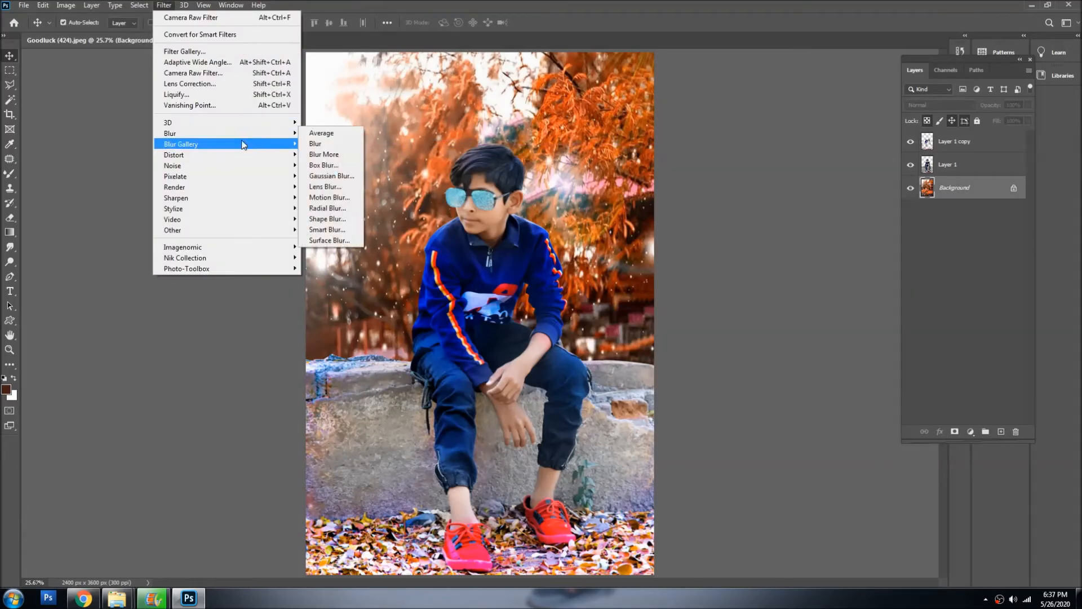
left_click(331, 175)
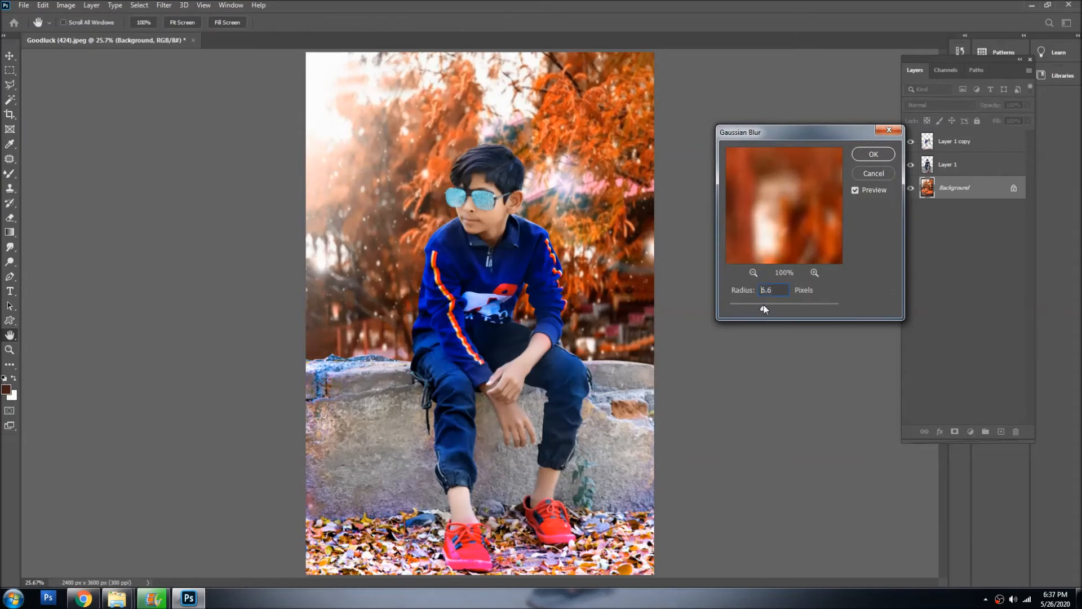
left_click_drag(770, 306, 771, 307)
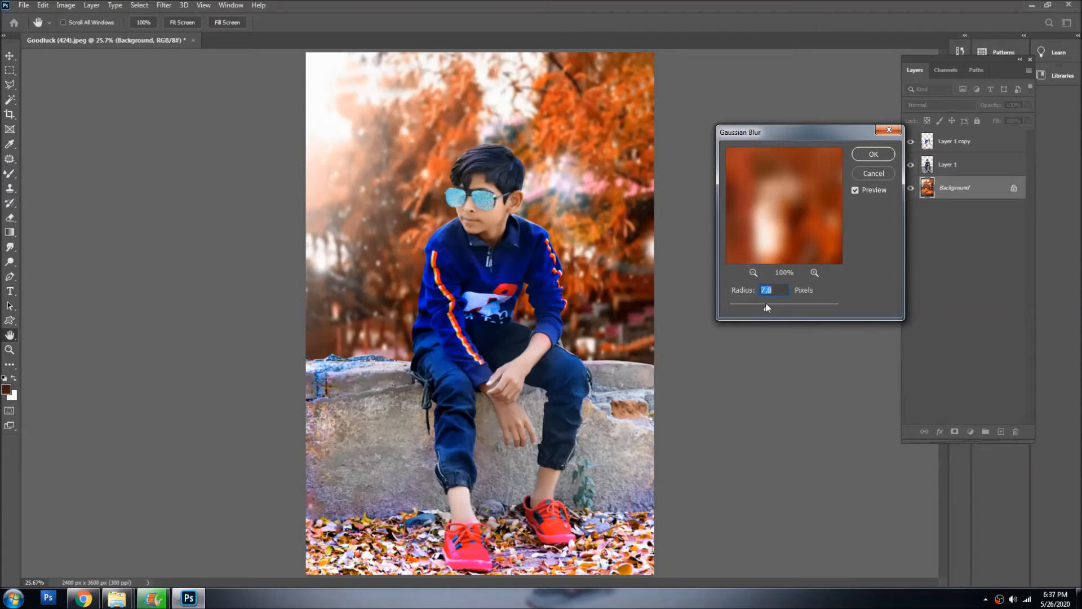
key("Return")
key("v")
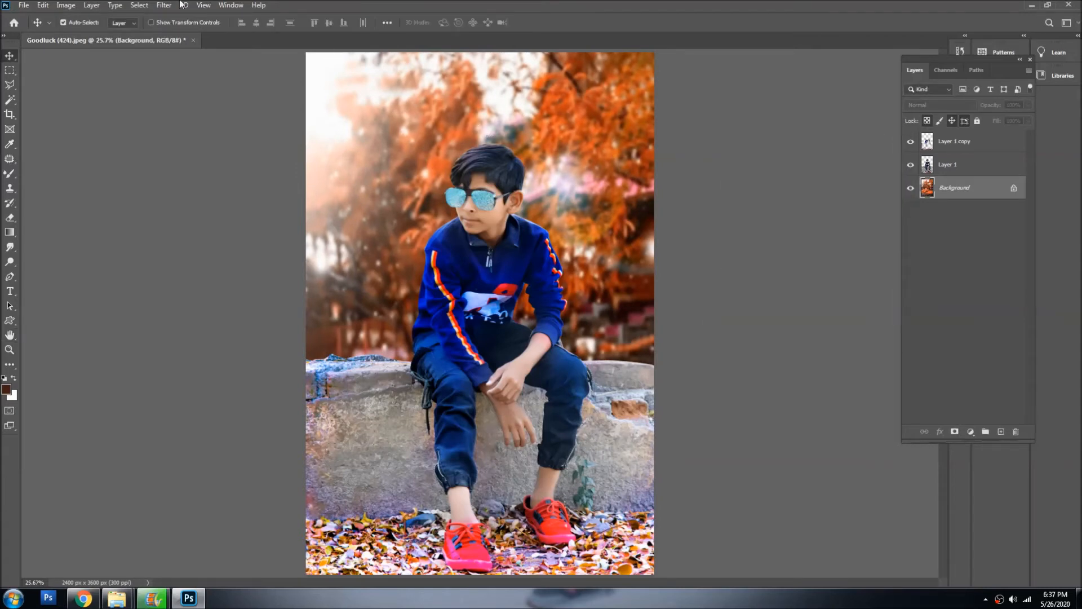
Step: Apply the Camera Raw Filter to the Background with Highlights -46, Shadows +10, Whites -90, Vibrance +49 and Saturation +45
left_click(167, 7)
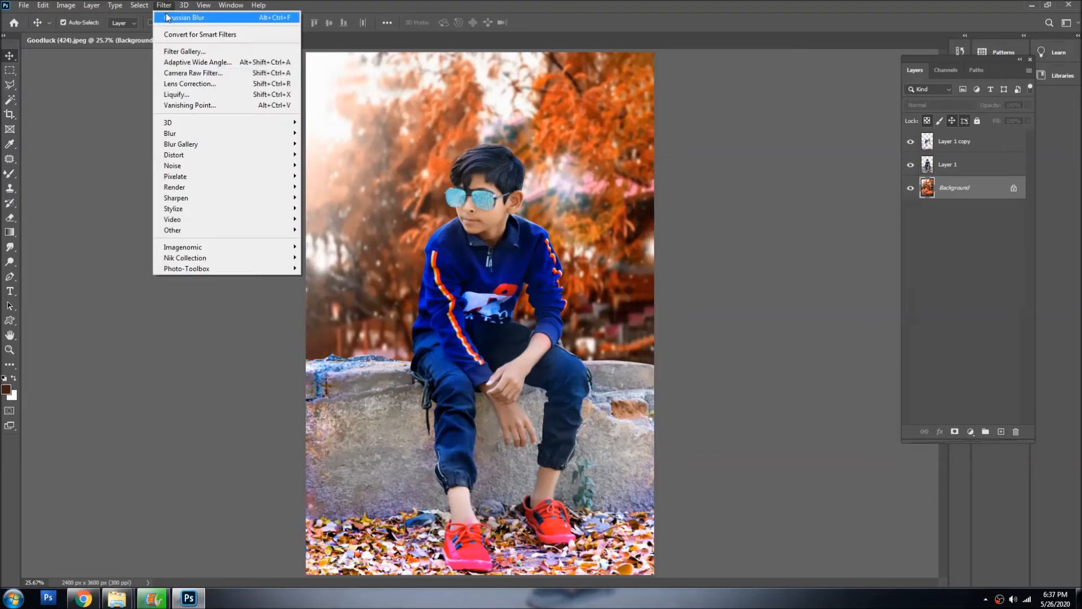
left_click(190, 75)
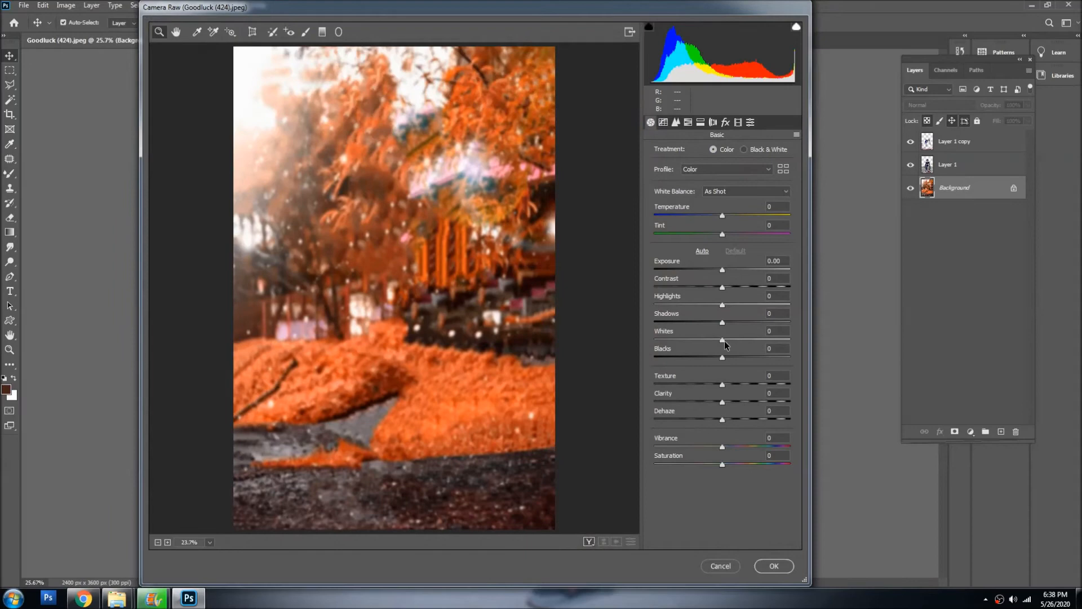
left_click_drag(721, 341, 667, 345)
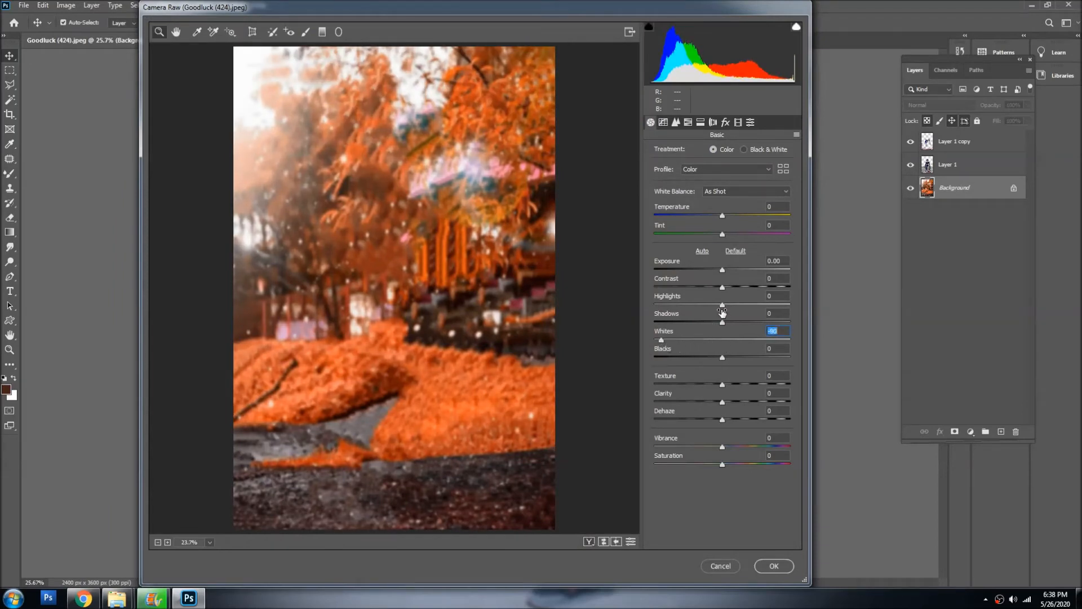
mouse_move(719, 307)
left_mouse_down()
mouse_move(698, 311)
mouse_move(749, 327)
mouse_move(729, 326)
left_mouse_up()
left_click(755, 446)
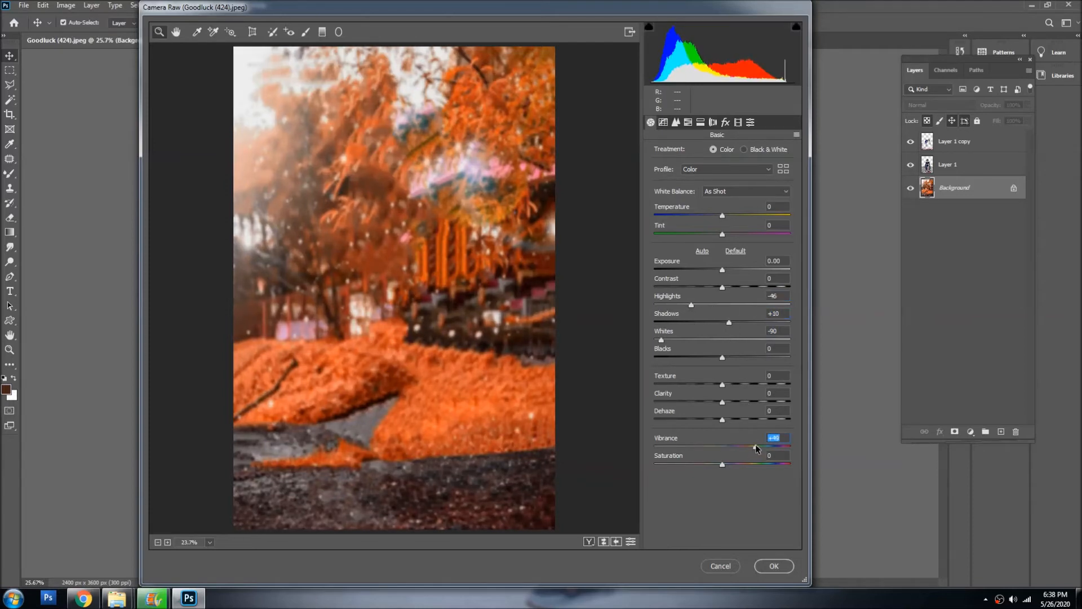
left_click(757, 464)
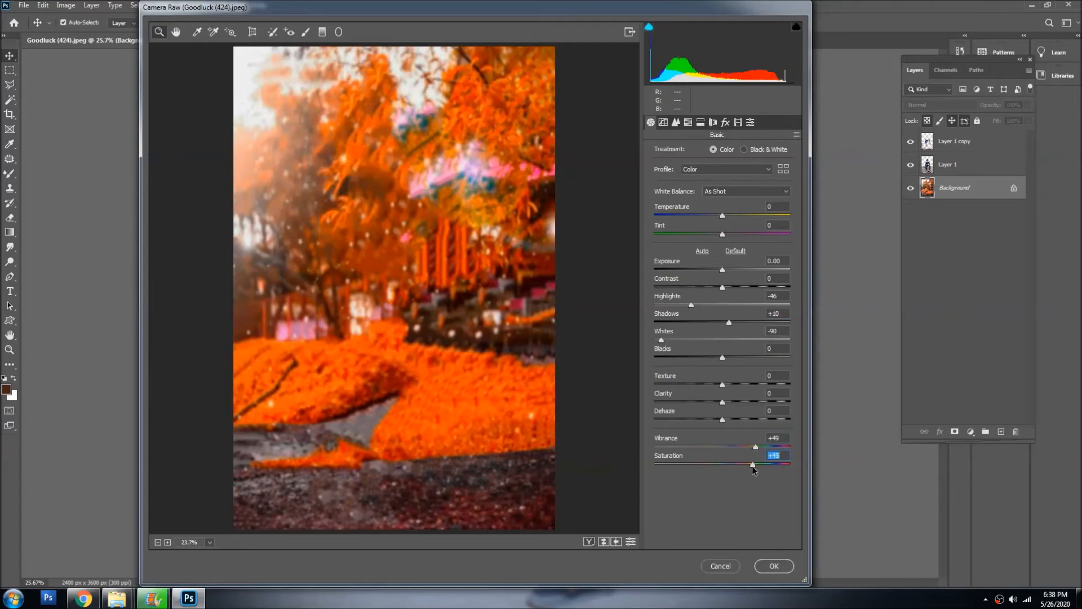
left_click(774, 565)
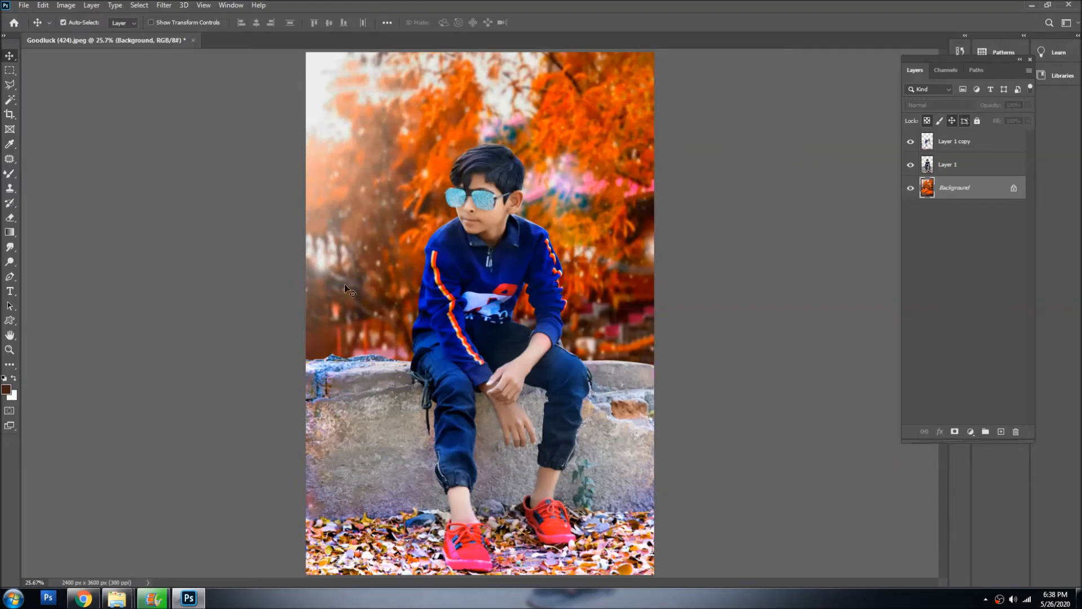
Step: Scale the Background image up proportionally to 105.67% with Free Transform
key("ctrl+minus")
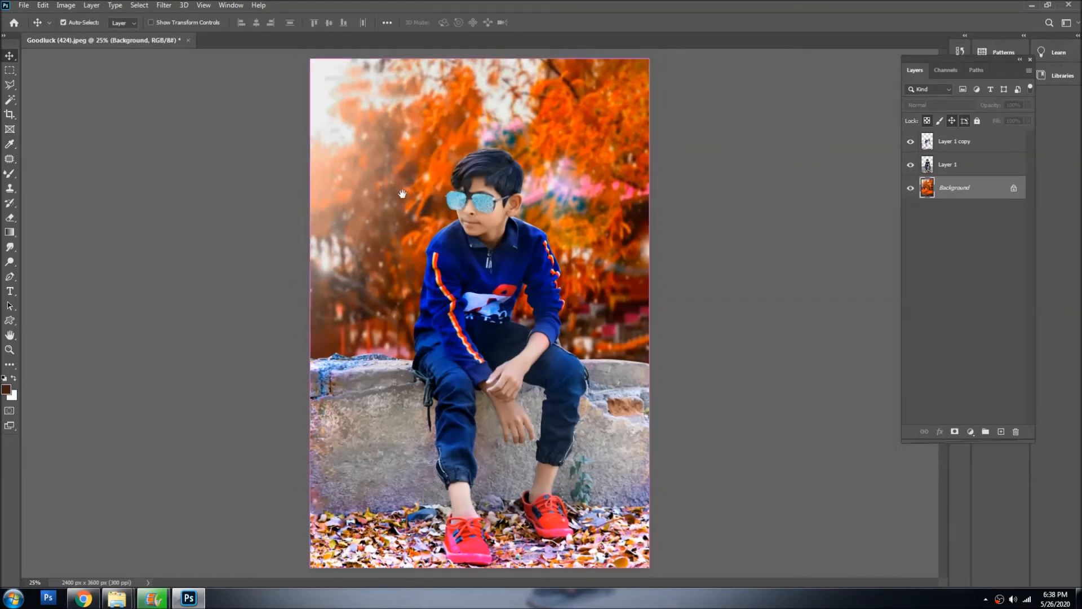
key("ctrl+t")
left_click_drag(304, 314, 291, 314)
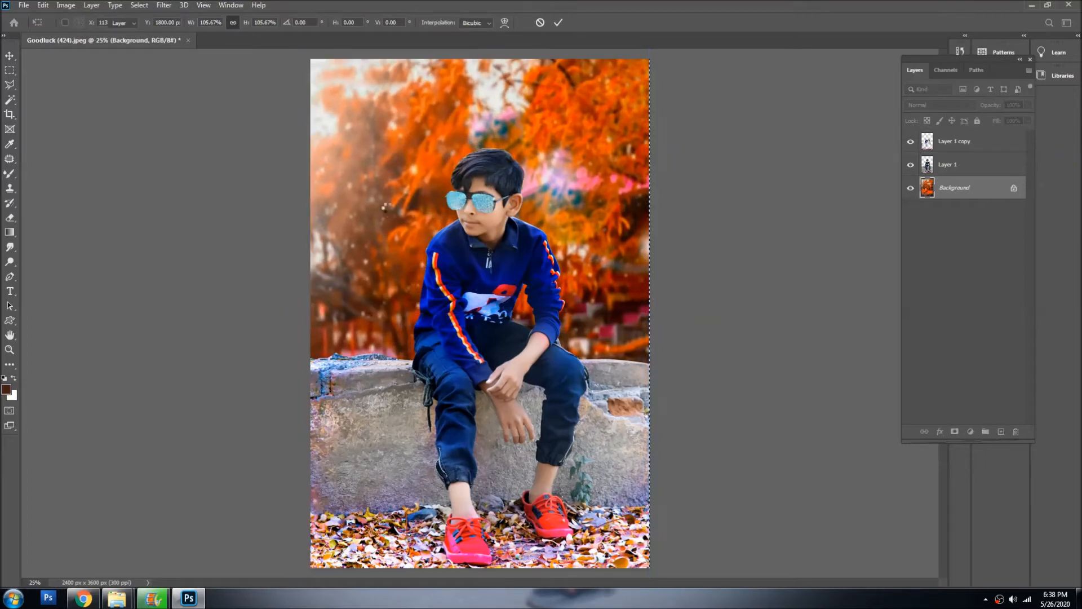
key("Return")
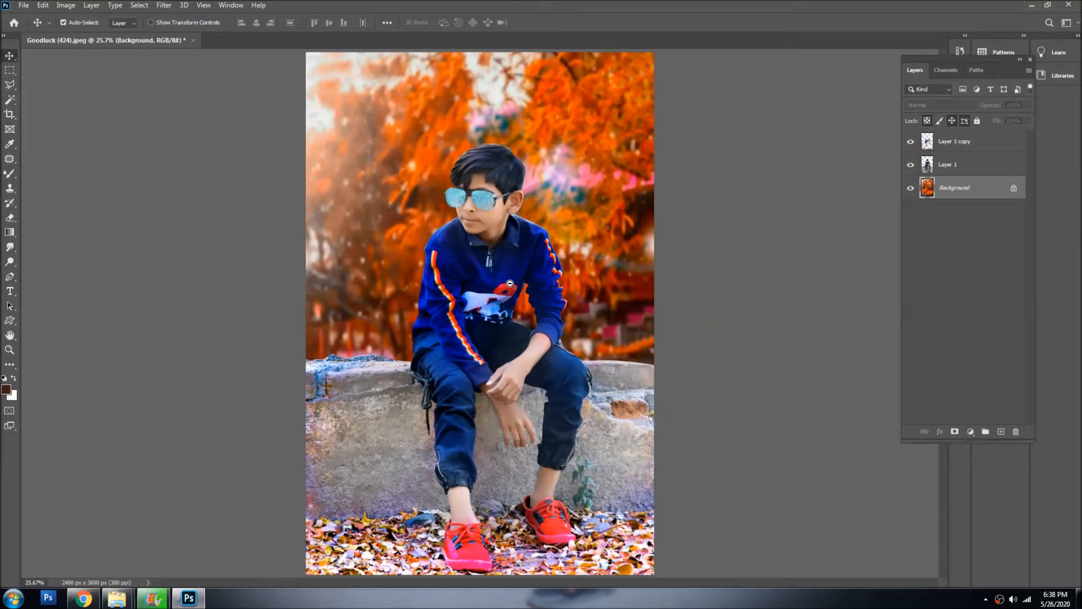
Step: Inspect the whole composite at reduced and enlarged views to judge the figure against the blurred background
left_click(510, 283, "alt")
left_click(509, 283, "alt")
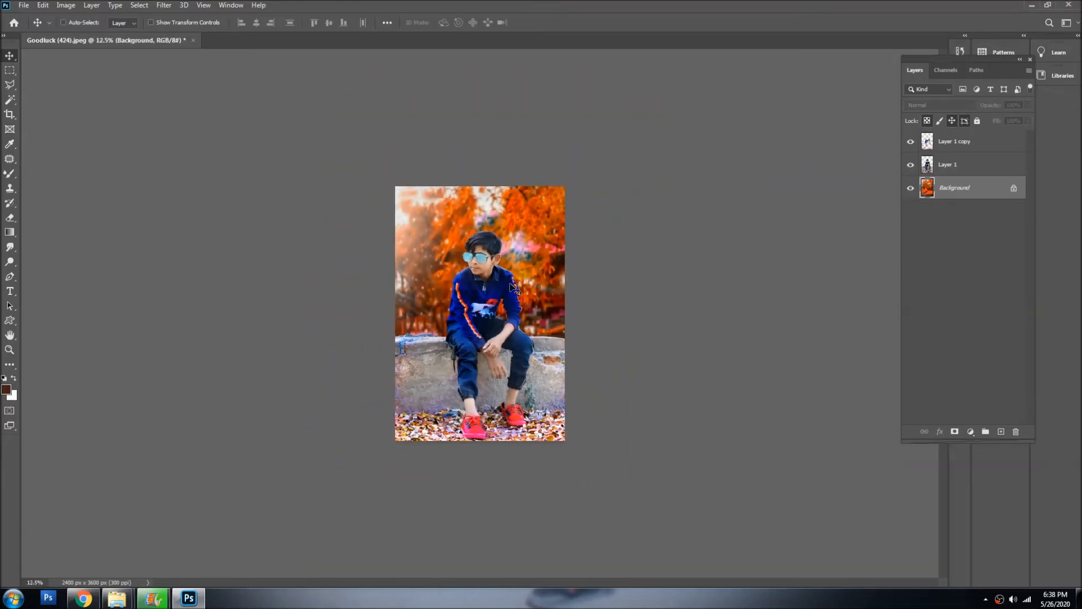
key("ctrl+0")
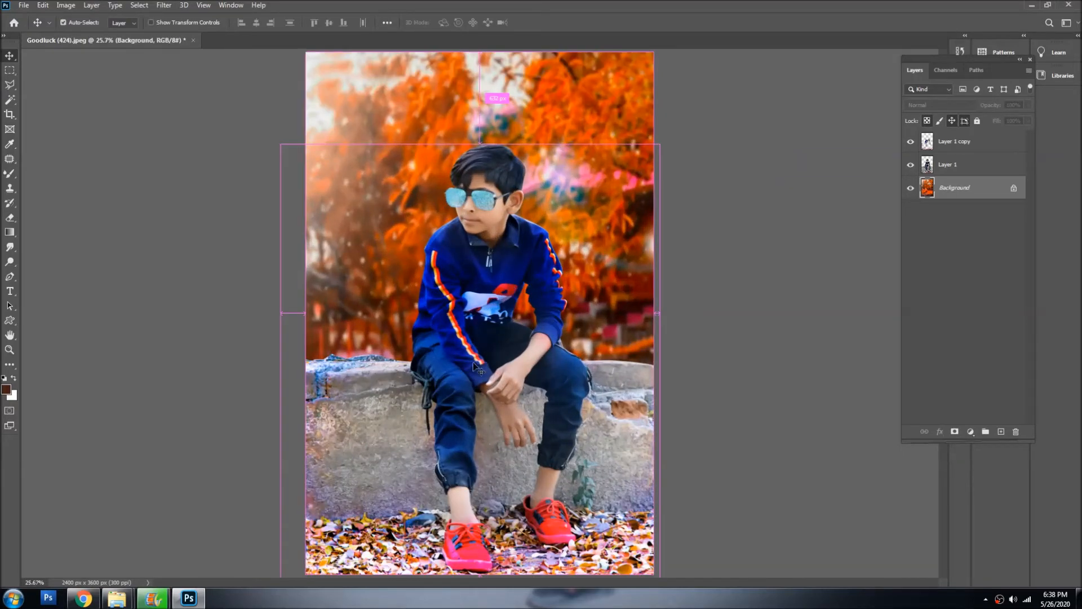
key("ctrl+plus")
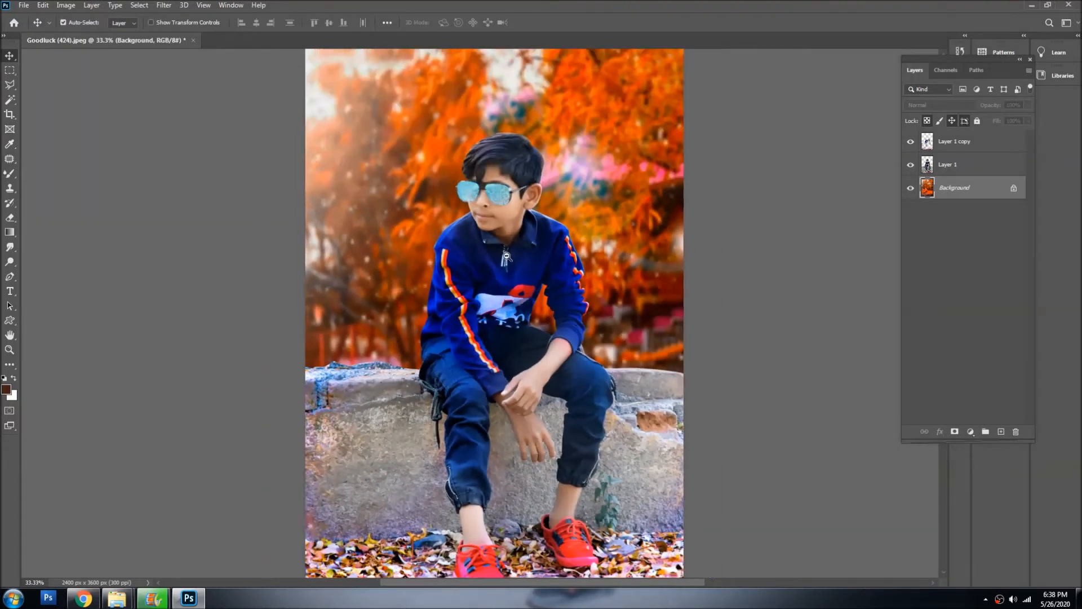
left_click(507, 257, "ctrl+alt")
left_click(506, 257, "ctrl+alt")
left_click(507, 257, "ctrl+alt")
key("ctrl+0")
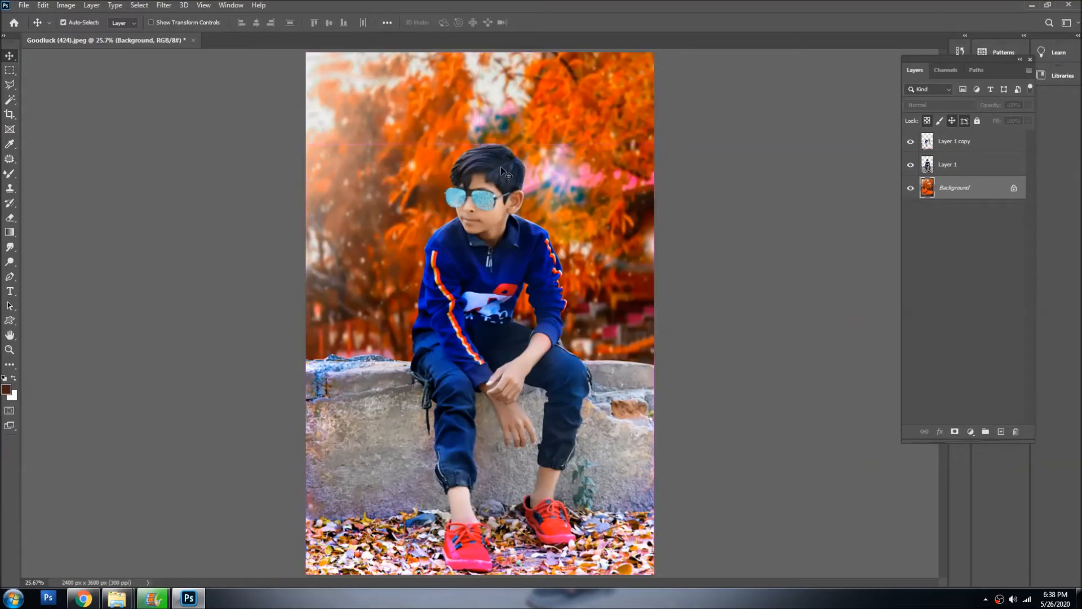
Step: Smudge the boy's hair on Layer 1 copy with the Hair 5 brush at 100 px, and merge that layer into Layer 1
key("ctrl+plus")
key("ctrl+plus")
left_click(491, 152)
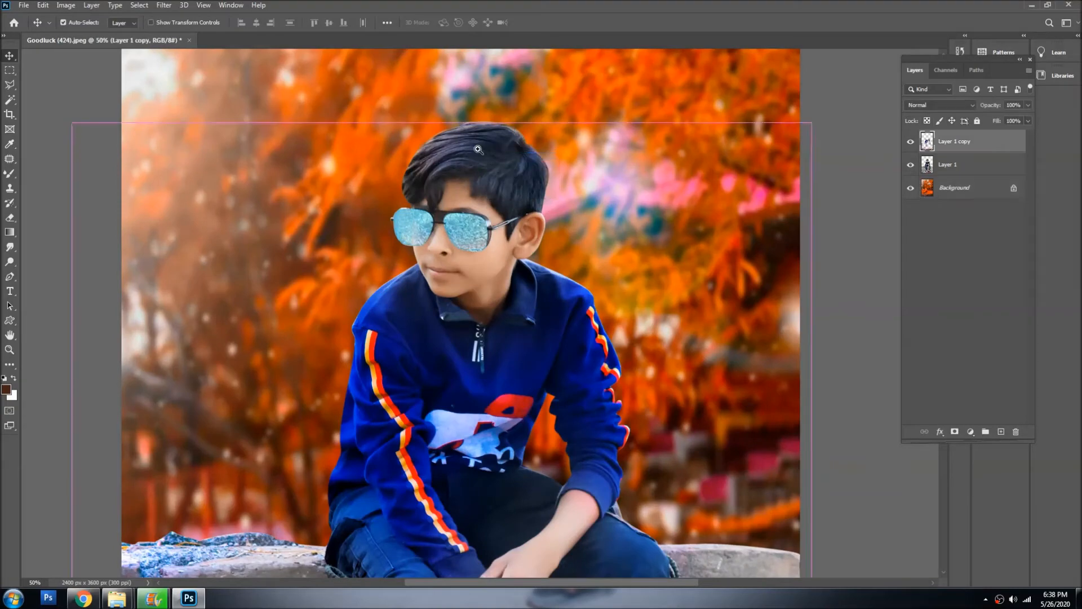
key("ctrl+plus")
left_click(11, 248)
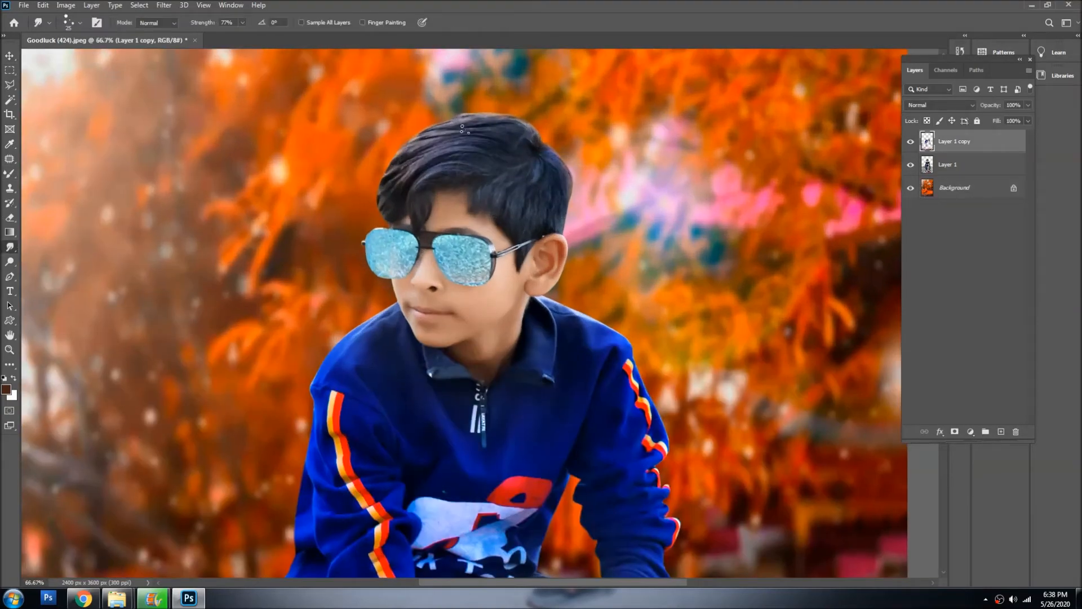
left_click(469, 123, "ctrl")
right_click(475, 137)
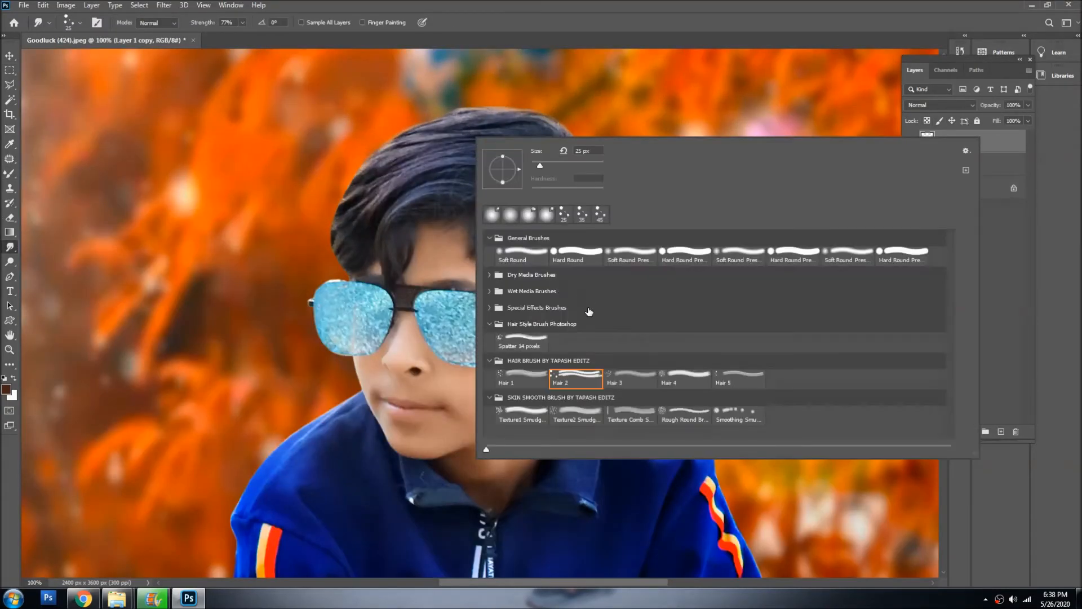
left_click(751, 385)
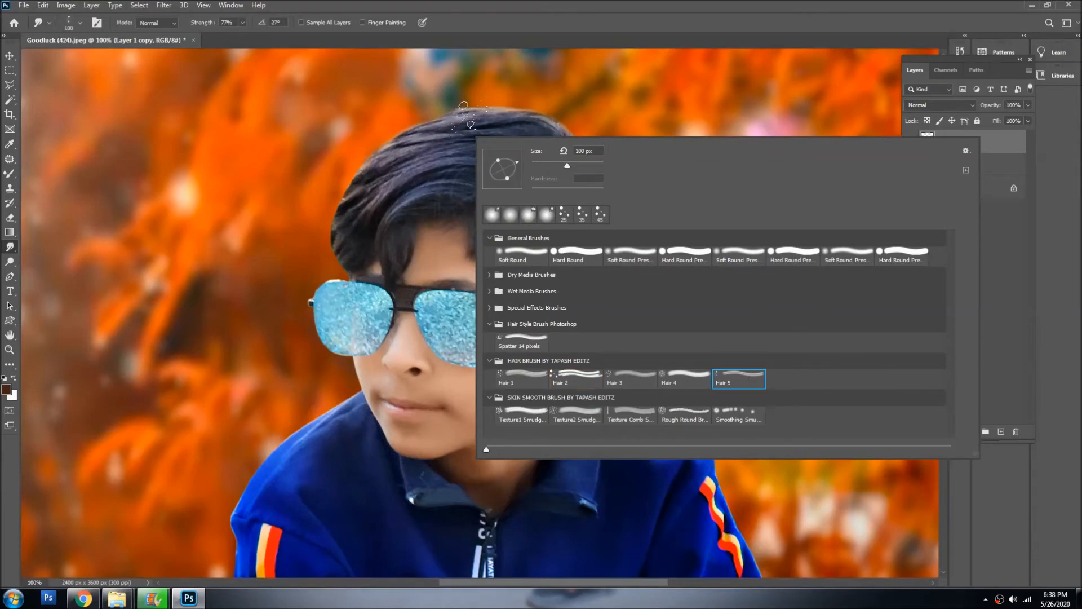
left_click(467, 119)
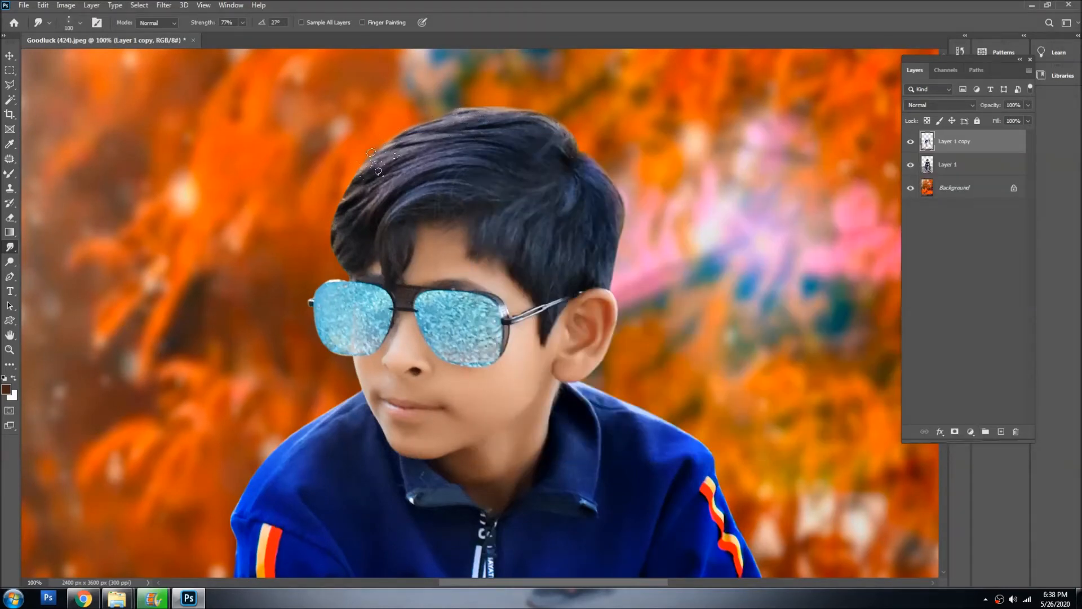
key("ctrl+e")
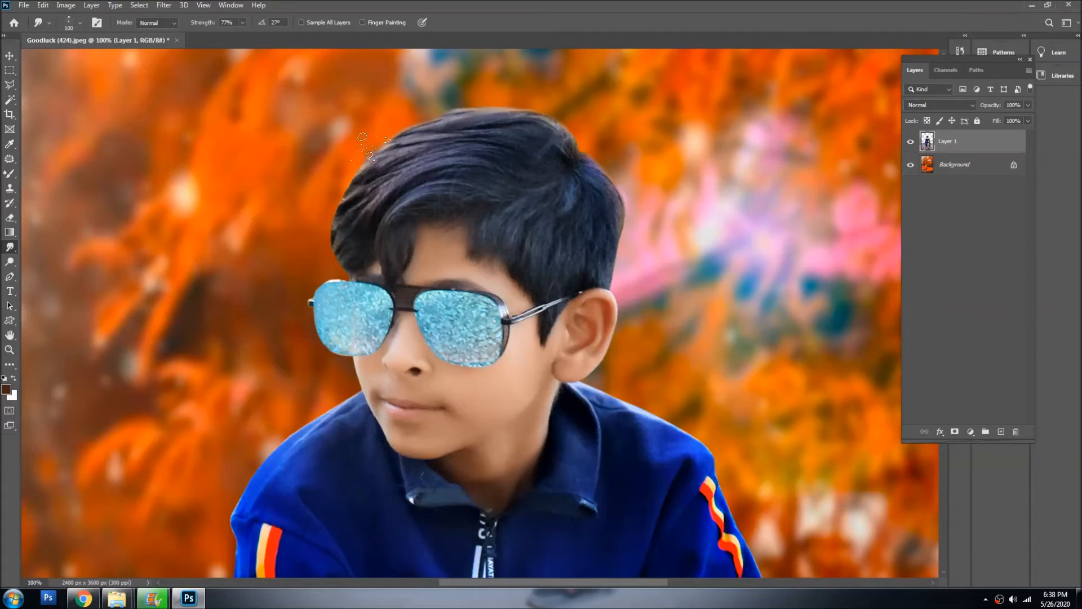
Step: Smudge the boy's fringe and top hair outward into wispy strands with the hair brush at 100 px
mouse_move(361, 170)
left_mouse_down()
mouse_move(333, 177)
mouse_move(370, 177)
mouse_move(326, 211)
mouse_move(351, 198)
mouse_move(335, 217)
mouse_move(349, 217)
mouse_move(325, 222)
mouse_move(354, 190)
mouse_move(323, 221)
mouse_move(328, 253)
left_mouse_up()
left_click_drag(354, 183, 337, 196)
mouse_move(401, 158)
left_mouse_down()
mouse_move(361, 172)
mouse_move(392, 154)
mouse_move(369, 143)
left_mouse_up()
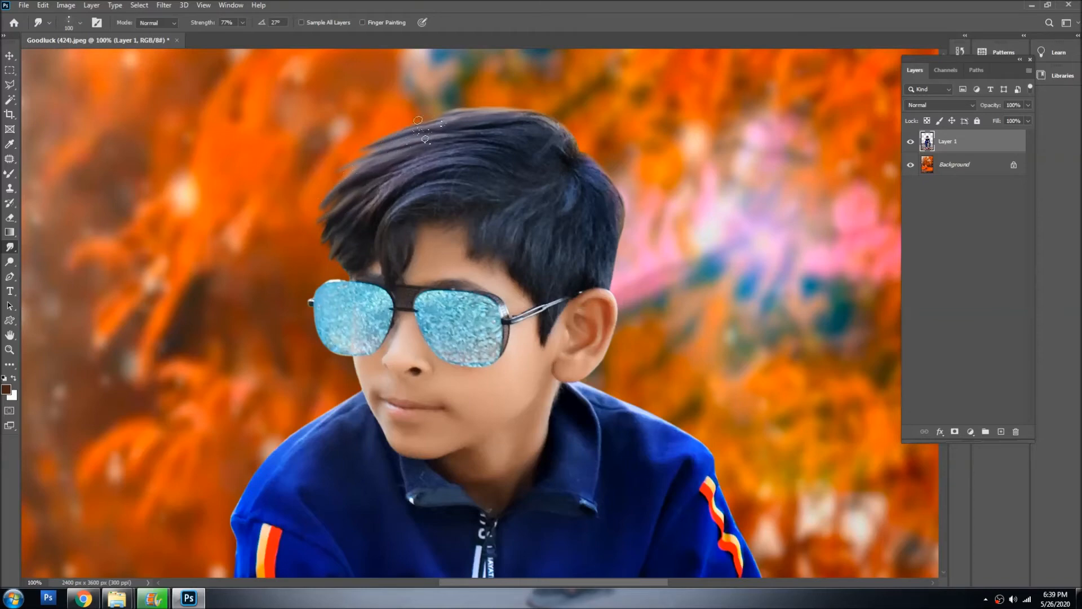
left_click_drag(488, 116, 455, 126)
mouse_move(545, 131)
left_mouse_down()
mouse_move(507, 116)
mouse_move(448, 117)
left_mouse_up()
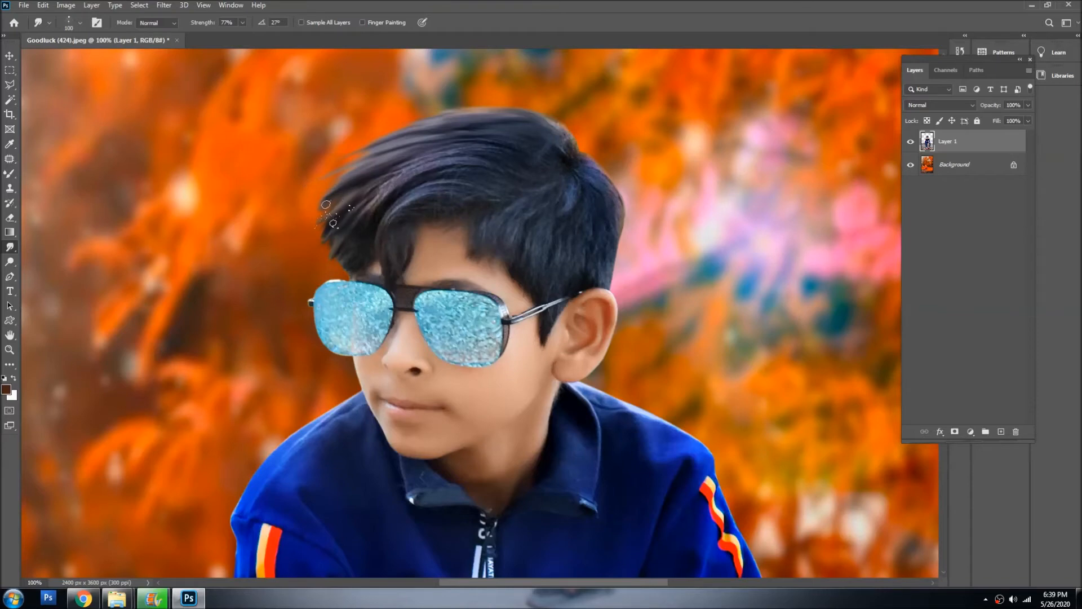
left_click_drag(386, 194, 376, 192)
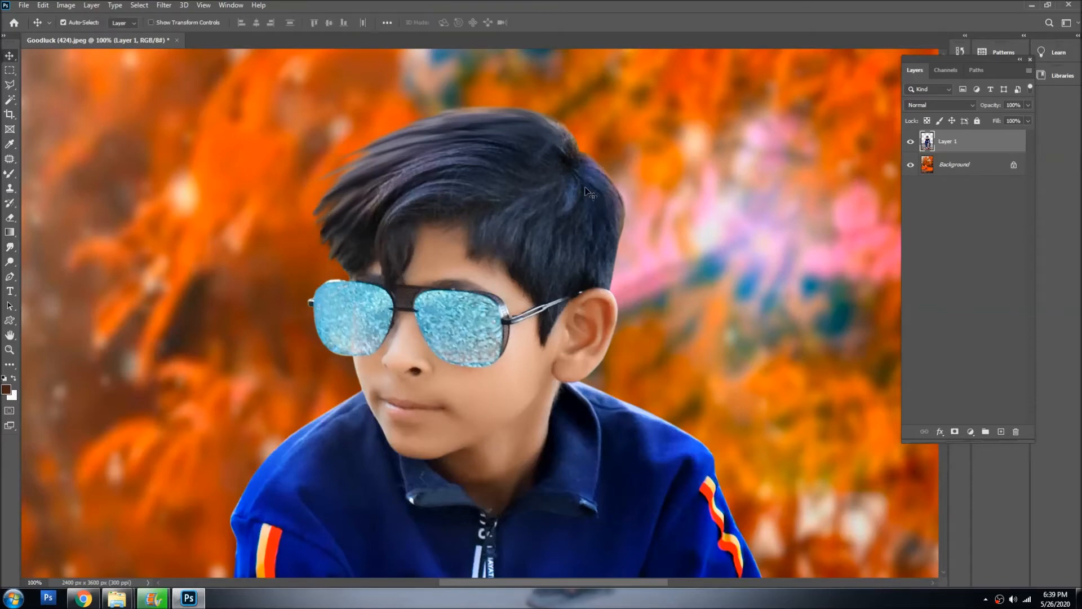
left_click(571, 185, "ctrl")
left_click(487, 190, "ctrl+alt")
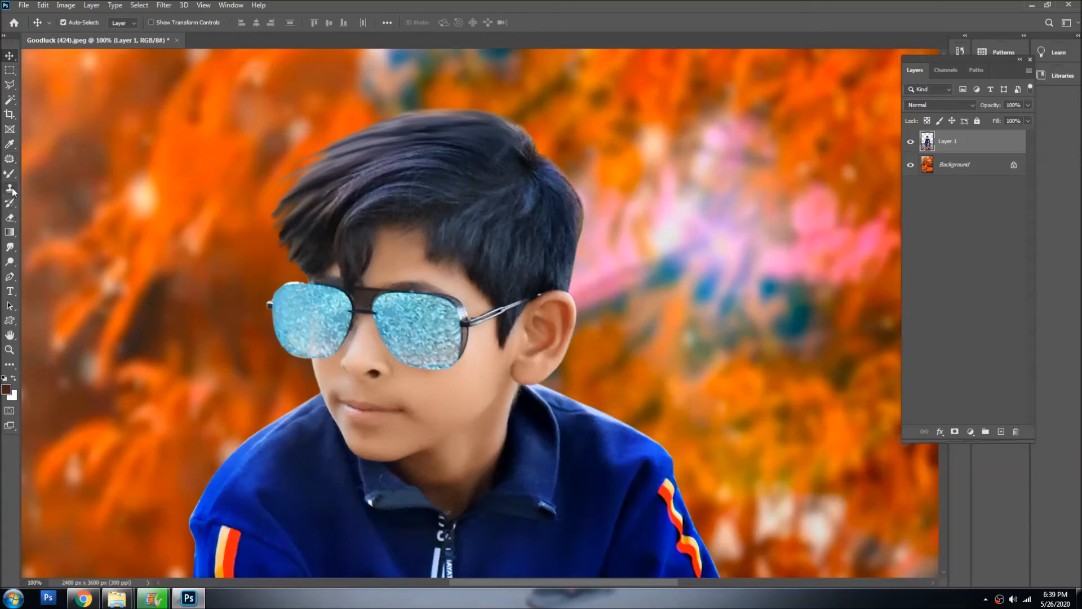
Step: Smudge the upper hair strands at 150 px and the front hair edge at 100 px
left_click(15, 246)
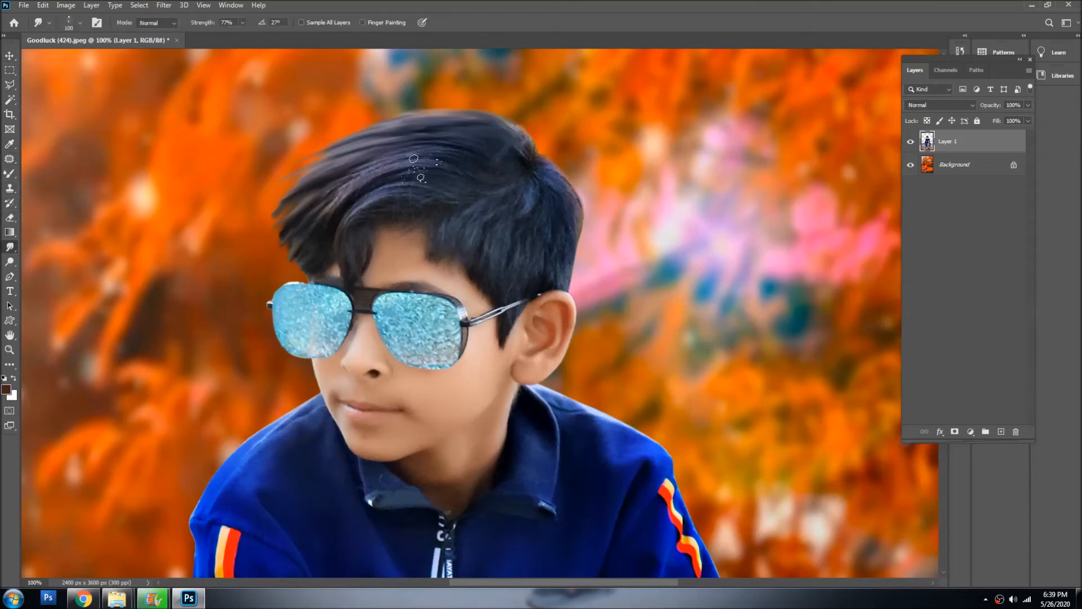
key("bracketright")
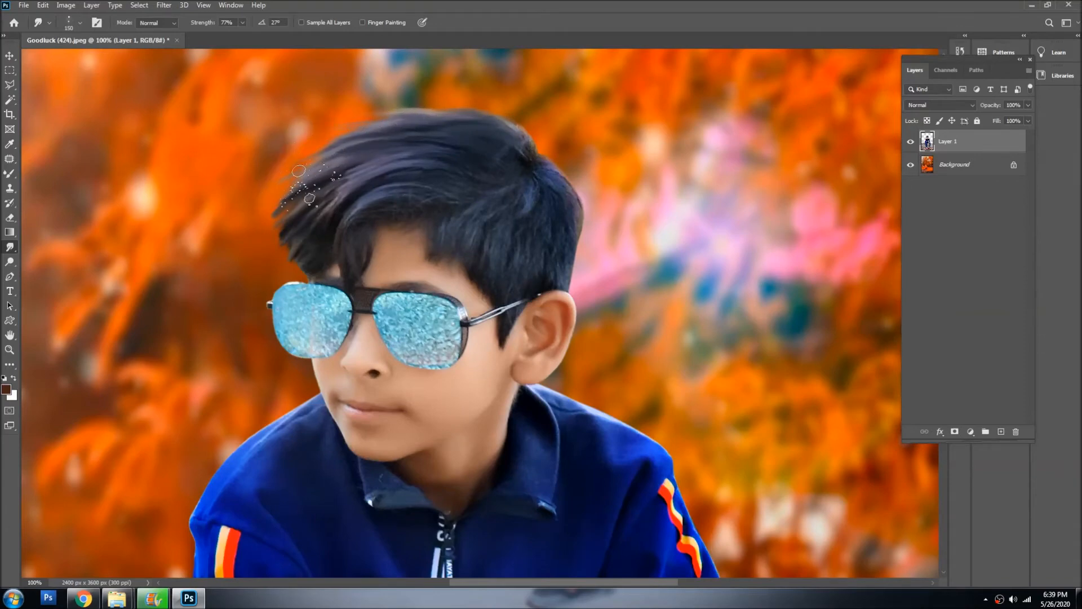
key("bracketleft")
key("bracketleft")
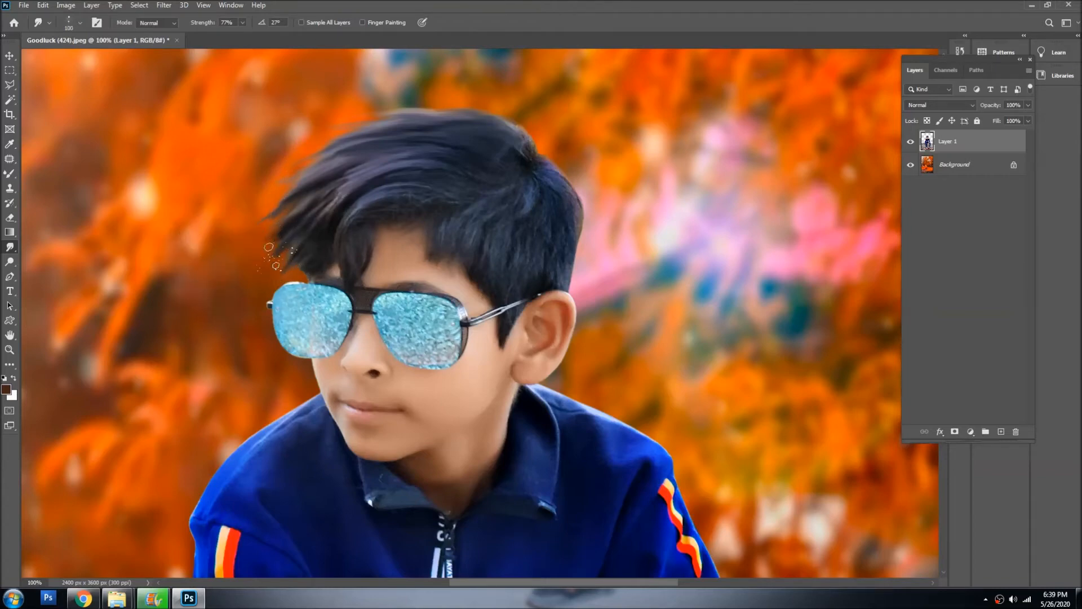
left_click_drag(319, 170, 293, 181)
left_click_drag(344, 145, 312, 158)
key("v")
scroll(466, 204, "down", 2)
scroll(482, 201, "down", 4)
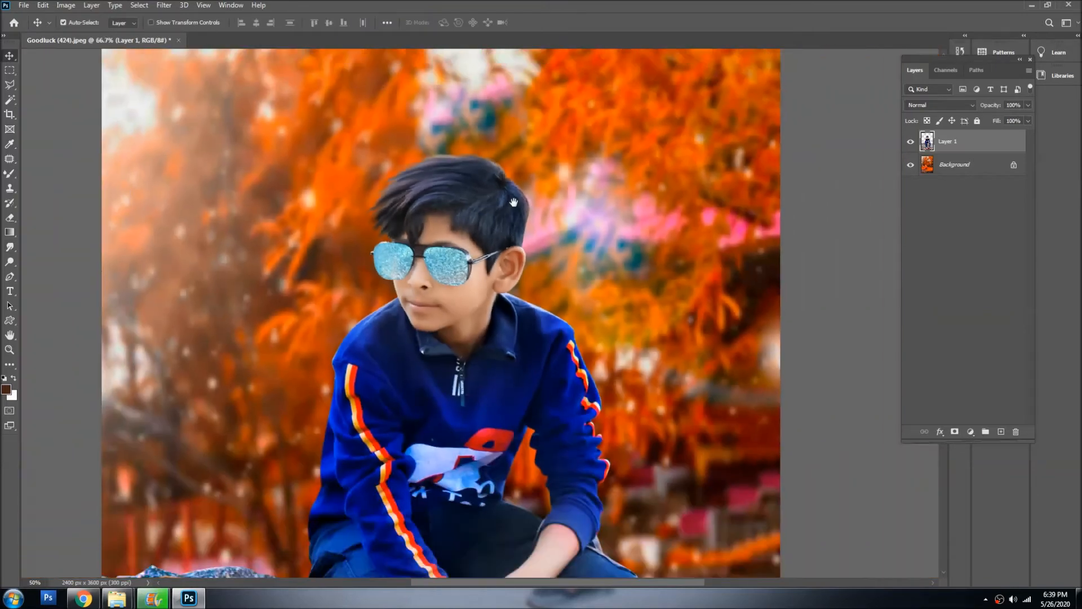
Step: Erase the stray edge pixels around the crown and back of the head, finishing with a 30 px Eraser
scroll(501, 167, "up", 3)
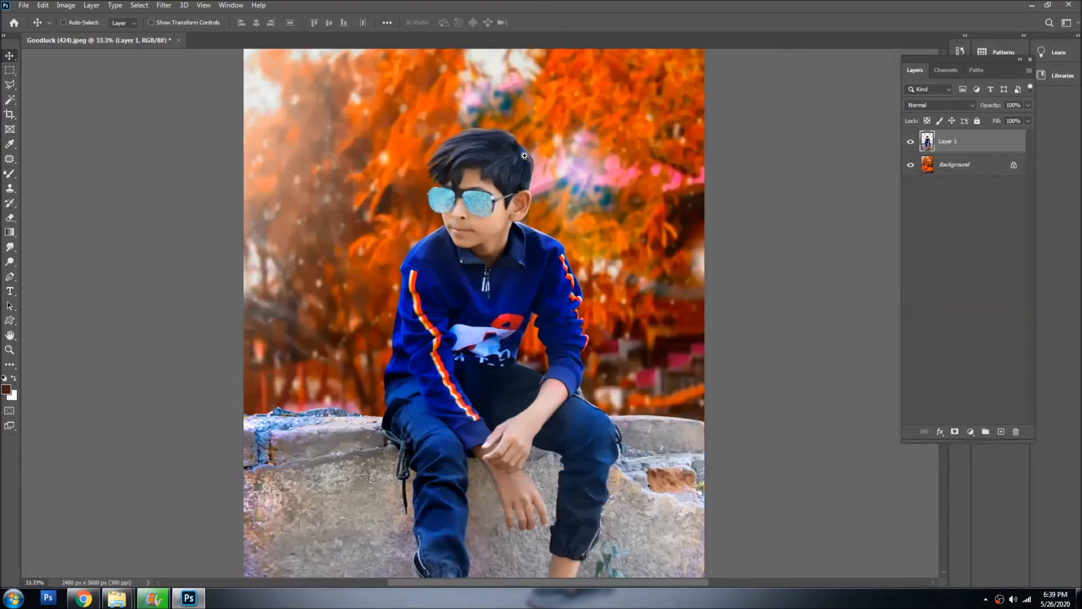
scroll(508, 103, "up", 1)
key("e")
scroll(564, 144, "up", 1)
key("bracketleft")
key("bracketleft")
key("bracketleft")
key("bracketleft")
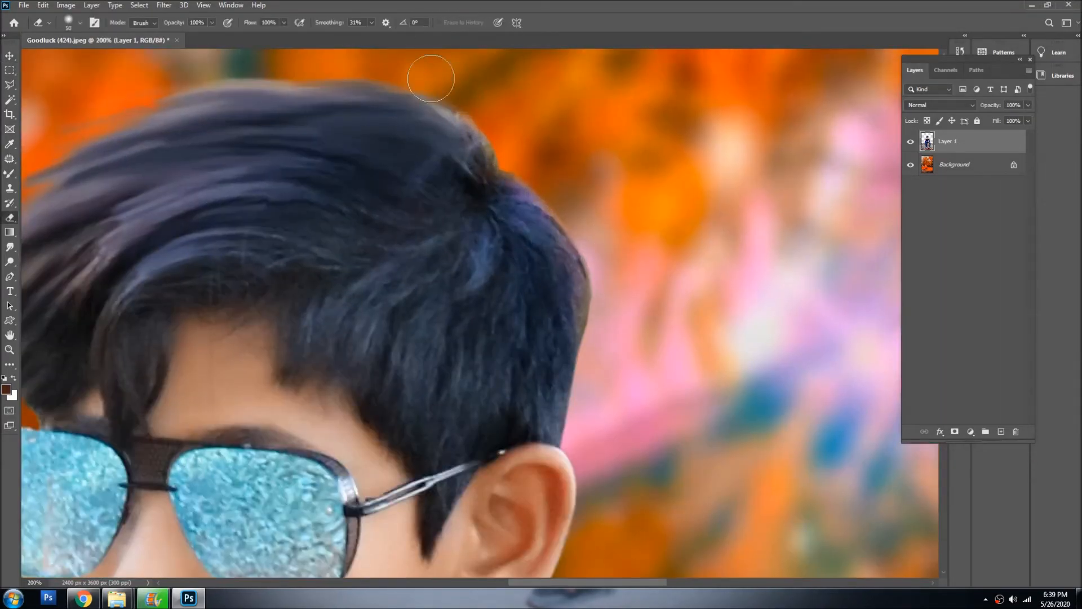
key("bracketleft")
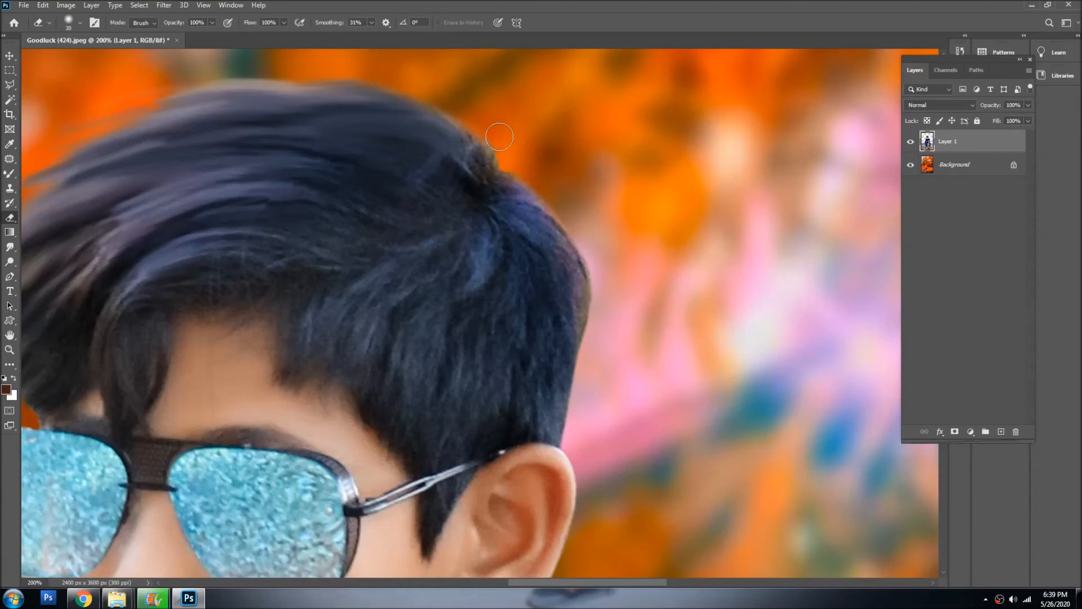
left_click_drag(598, 277, 602, 354)
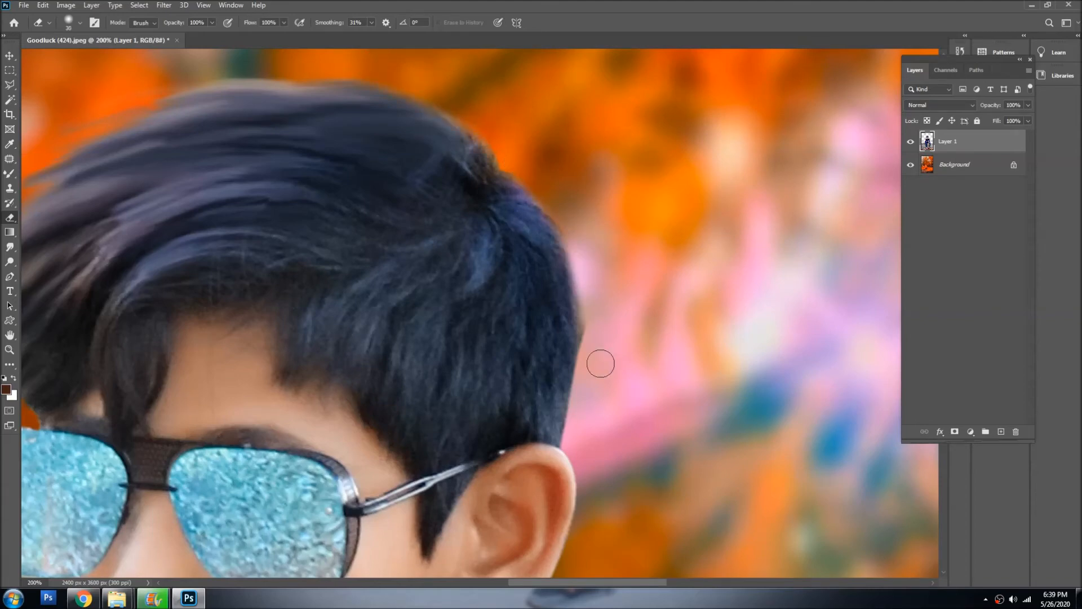
key("ctrl+minus")
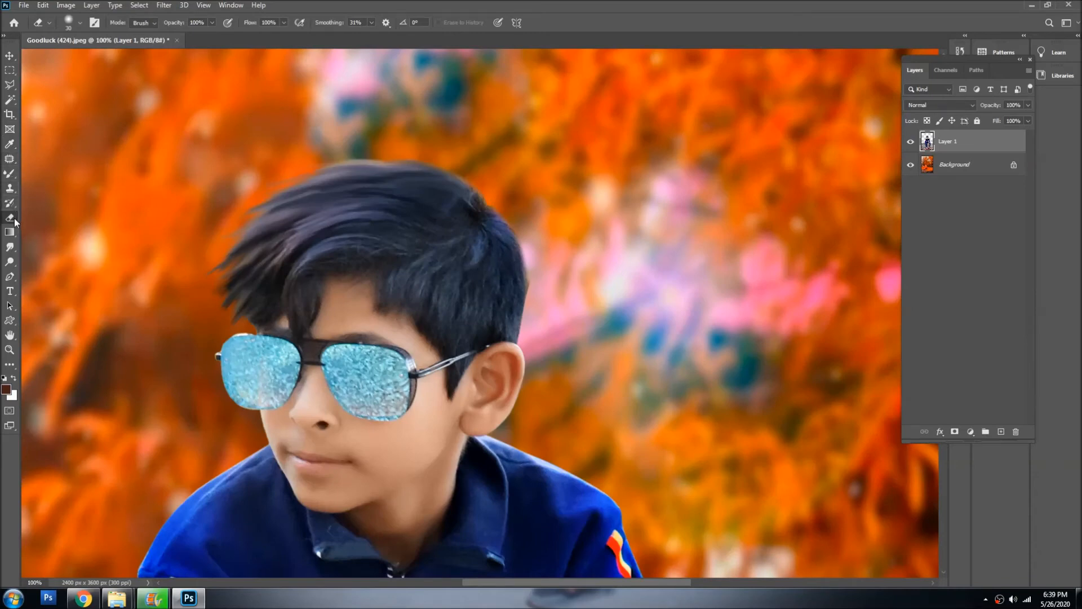
Step: Try to smudge the hair at the back of the head with the brush at 150 px
left_click(12, 244)
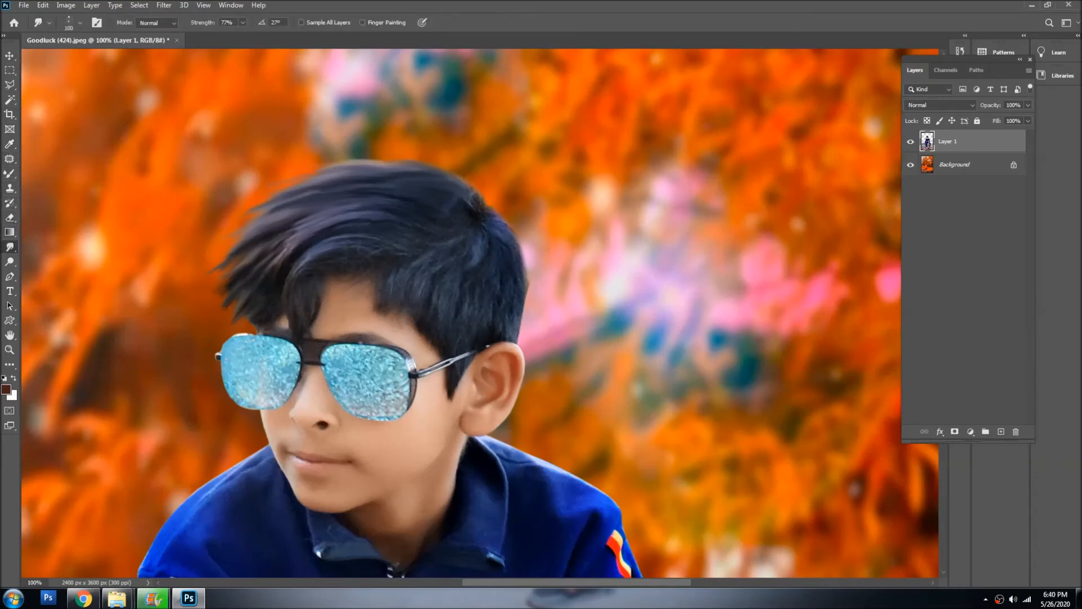
key("bracketright")
key("bracketright")
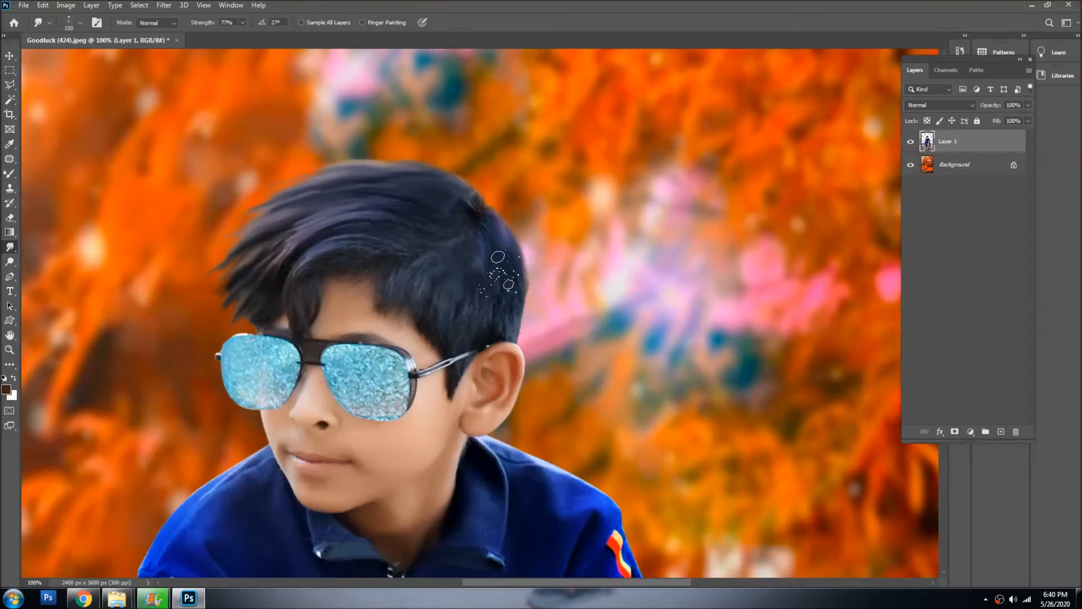
key("e")
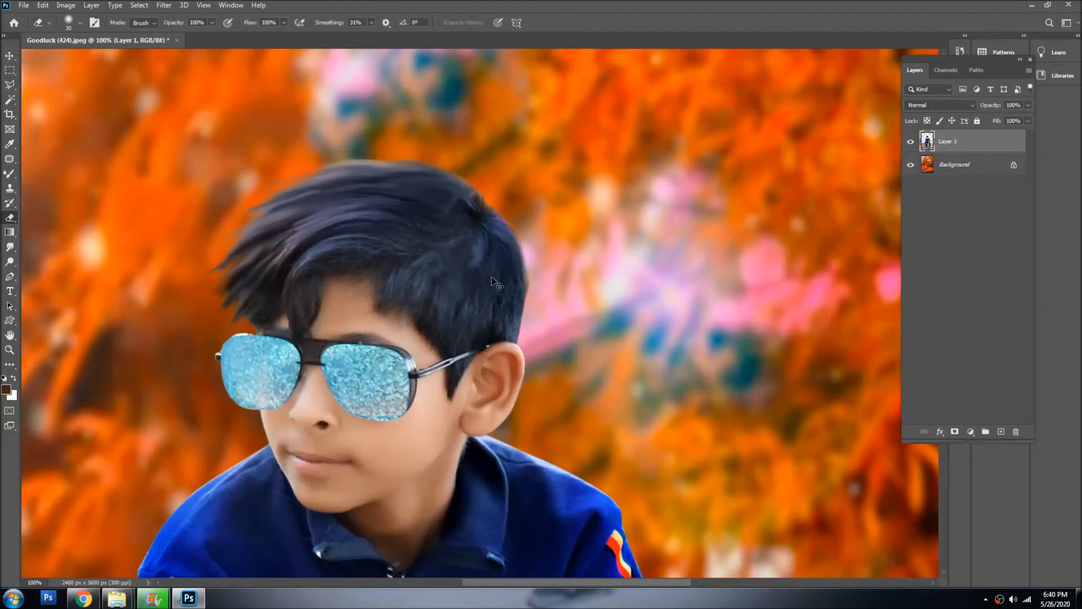
key("v")
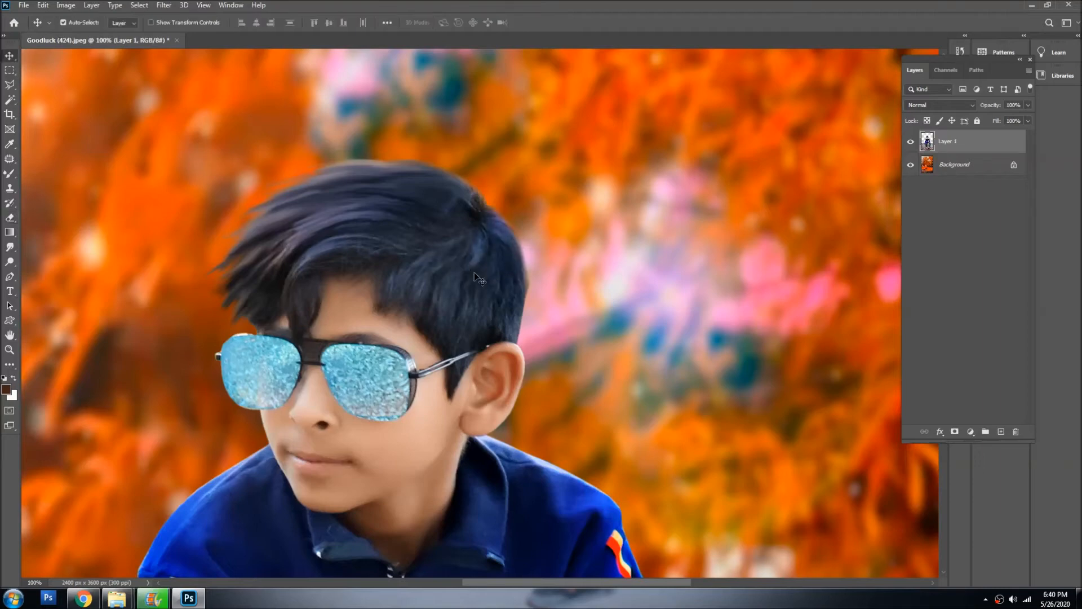
Step: Apply a Selective Color adjustment to Layer 1 that deepens the dark tones by raising the Black amount
key("ctrl+0")
key("alt+i")
key("j")
key("s")
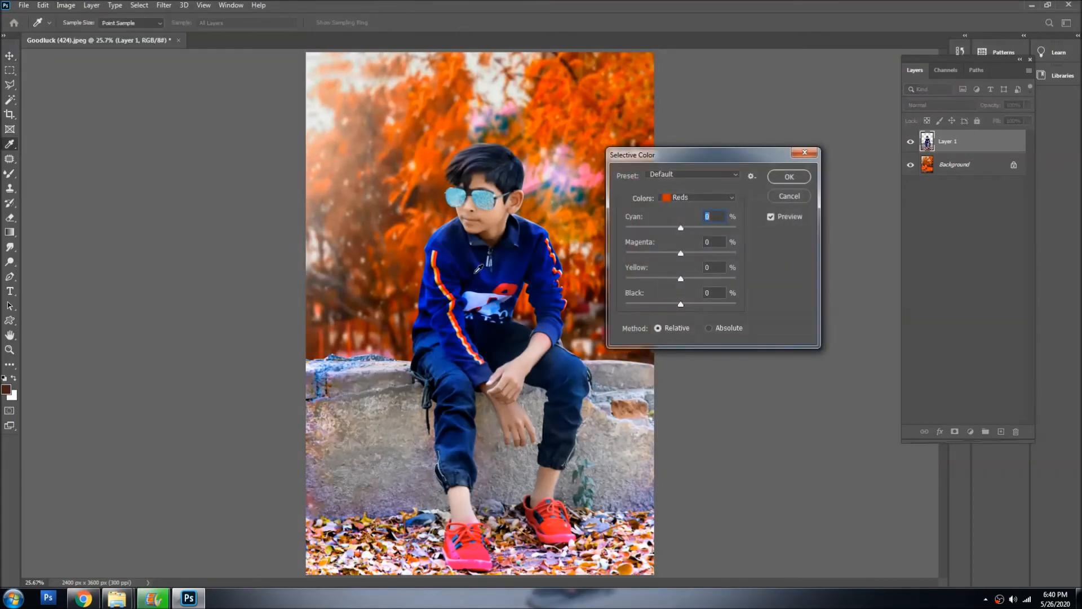
left_click(697, 177)
left_click(687, 185)
left_click(705, 197)
left_click(687, 289)
left_click_drag(681, 305, 690, 304)
key("Return")
key("v")
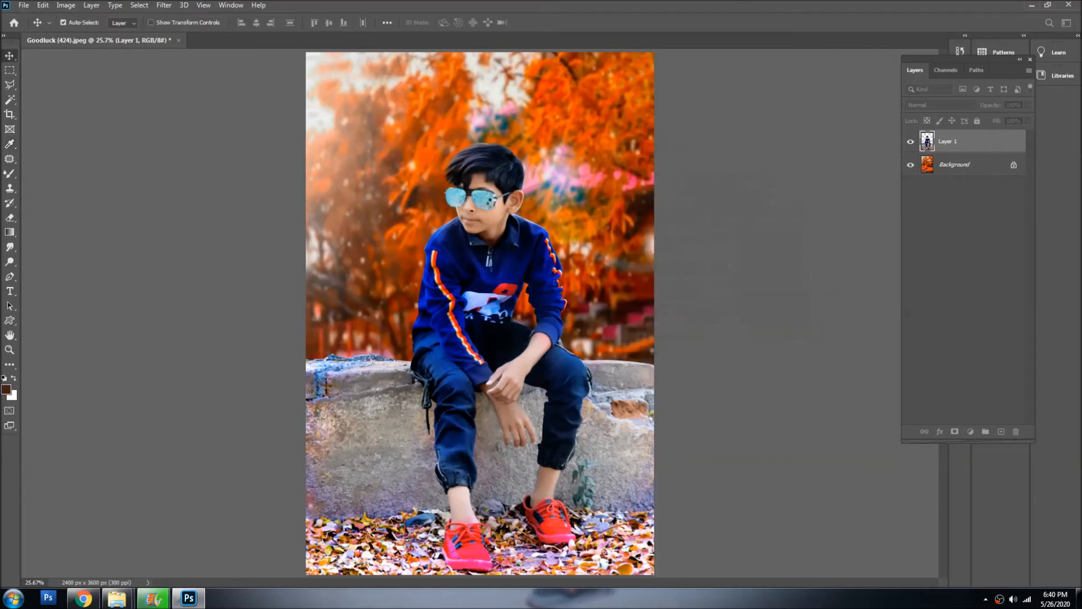
Step: Fade the Selective Color adjustment on Layer 1 to about 72% opacity in Normal mode
left_click(507, 180)
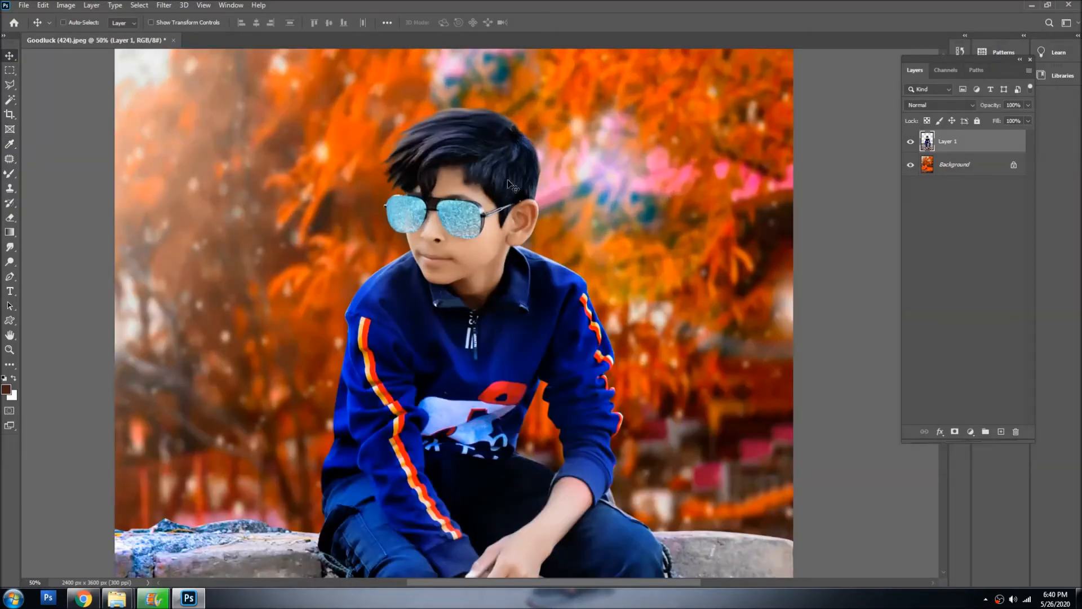
key("ctrl+shift+f")
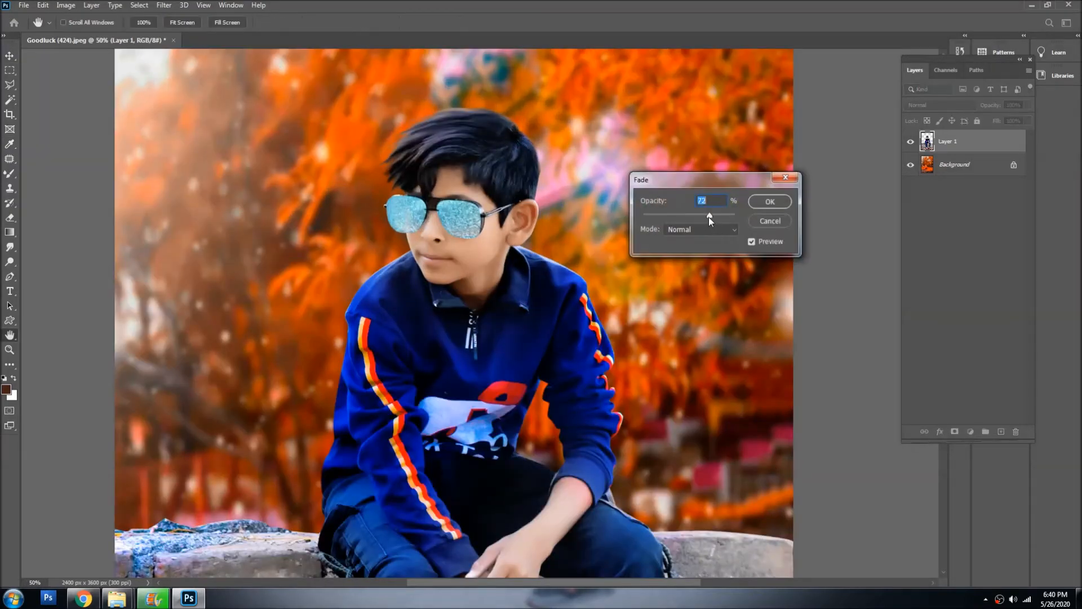
key("Return")
left_click(437, 134)
left_click(436, 133)
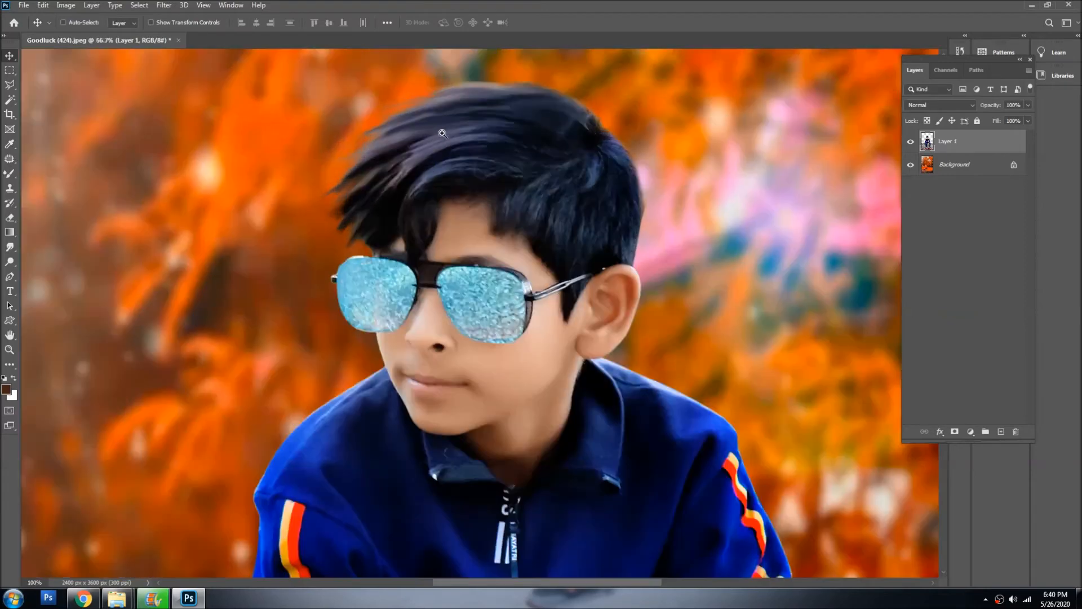
left_click(486, 149)
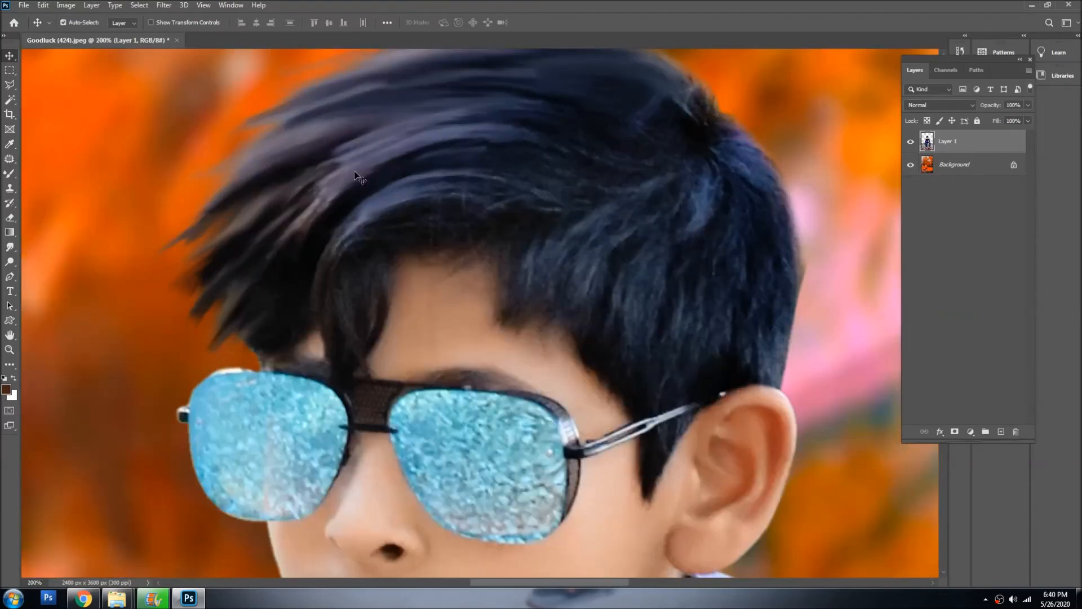
key("s")
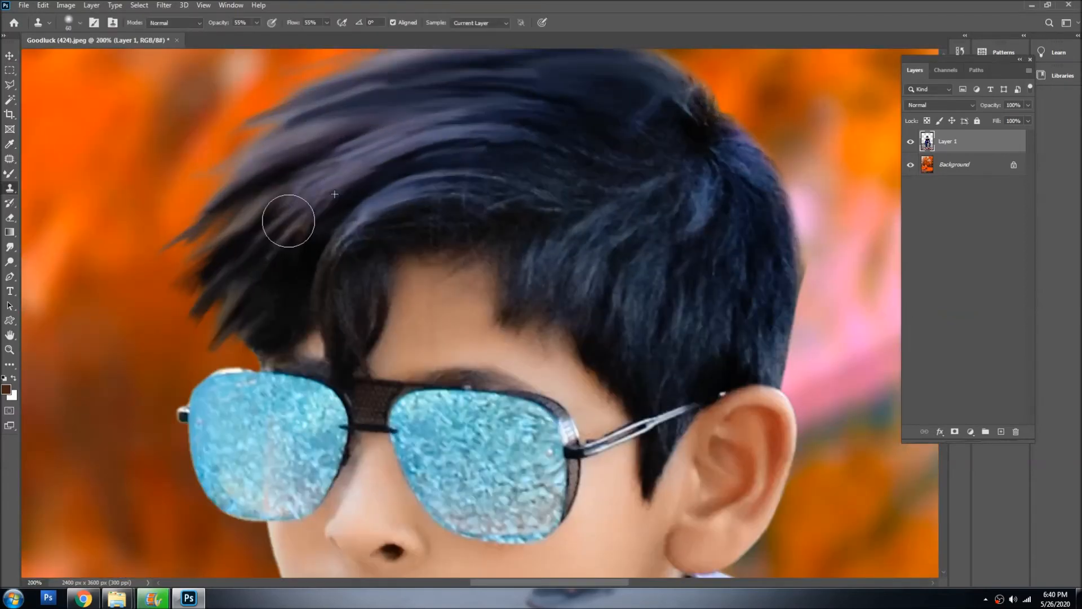
key("v")
key("ctrl+minus")
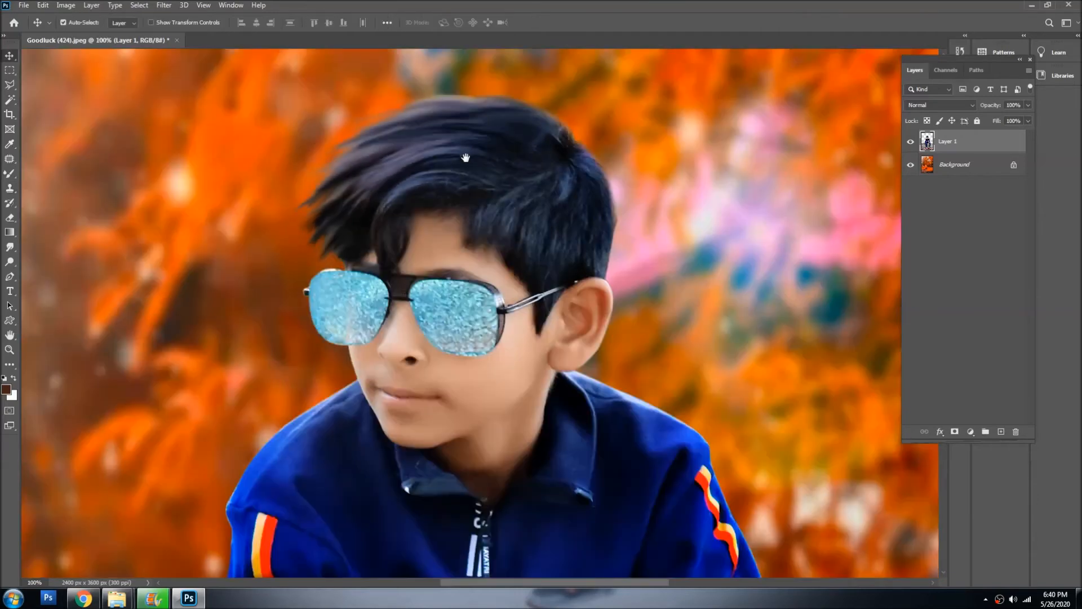
left_click_drag(465, 158, 470, 175)
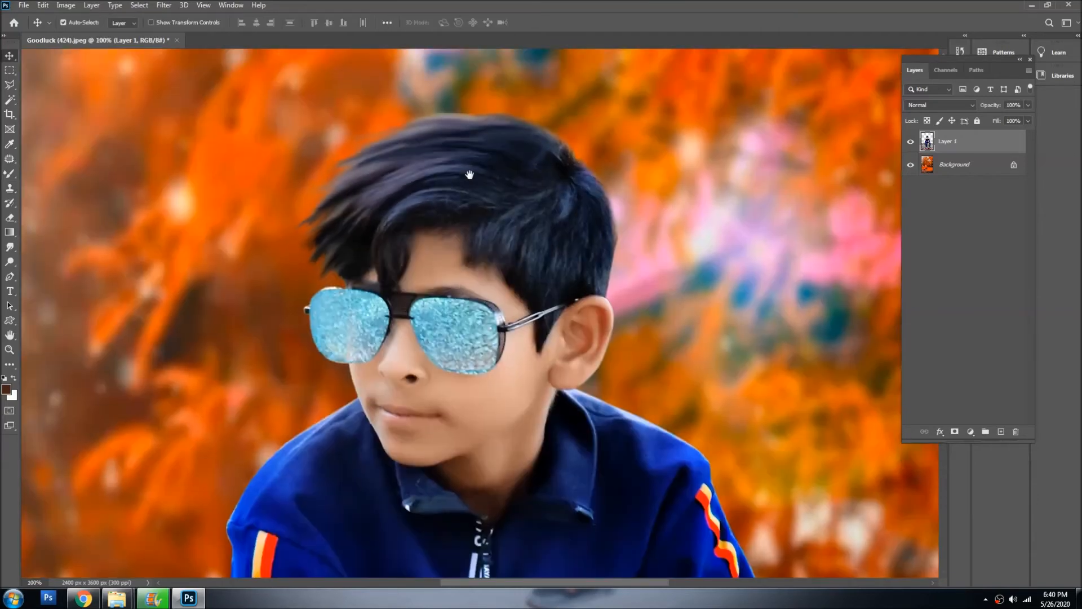
Step: Smudge the front hair strands using the Hair 3 brush, reducing its size from 172 px to 90 px
left_click(12, 248)
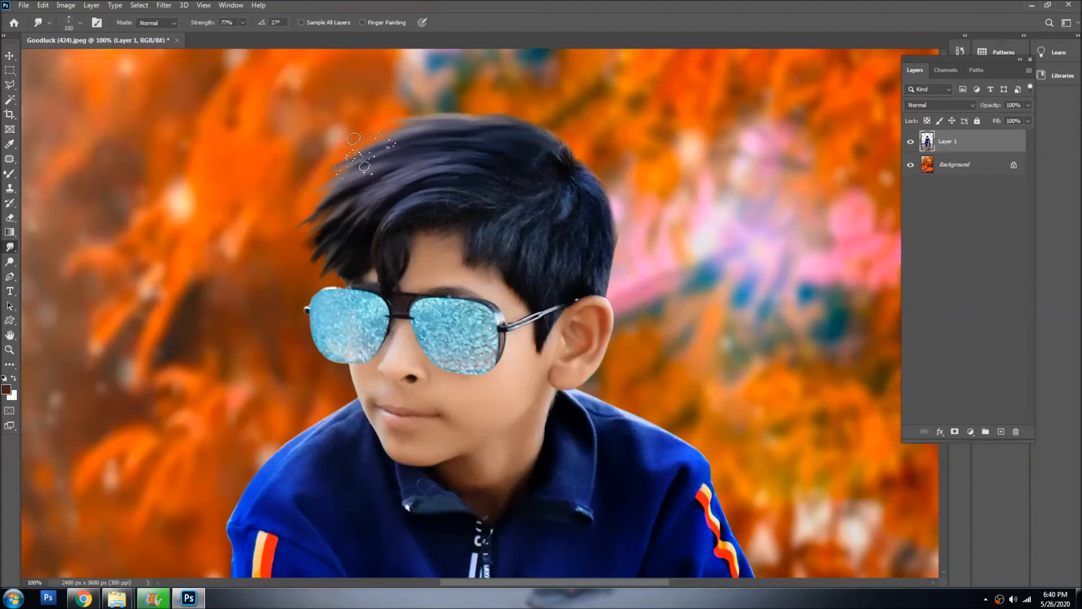
right_click(502, 161)
left_click(558, 398)
left_click(383, 127)
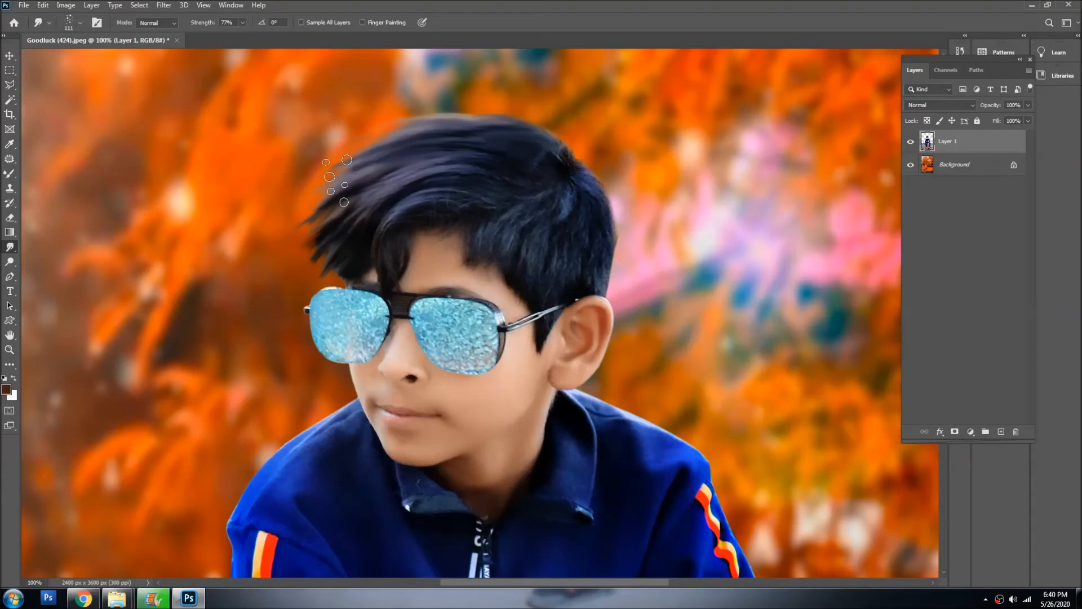
right_click(491, 154)
left_click(746, 403)
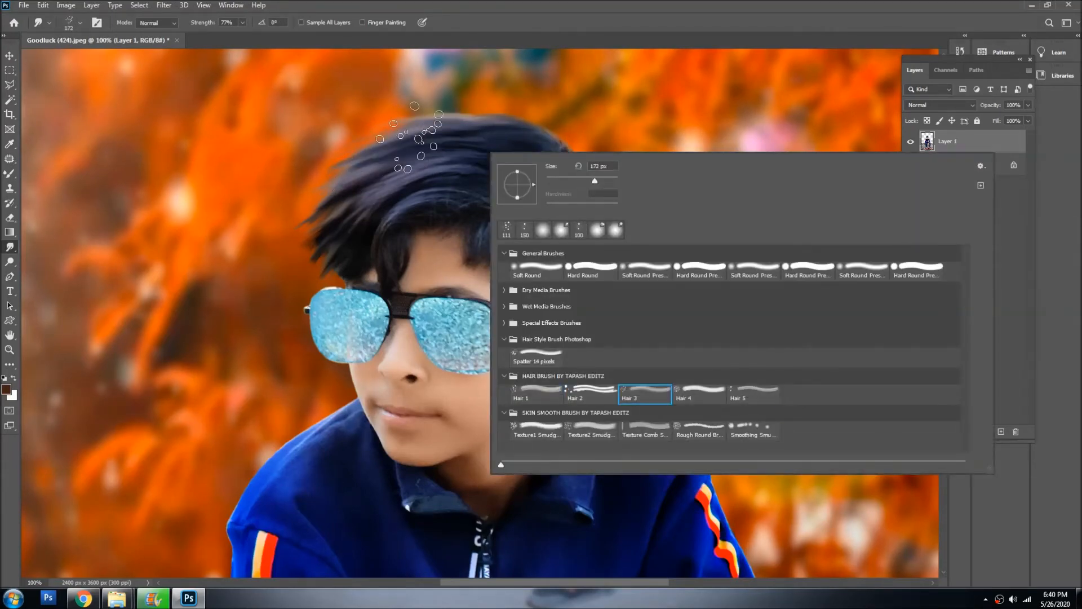
left_click(428, 128)
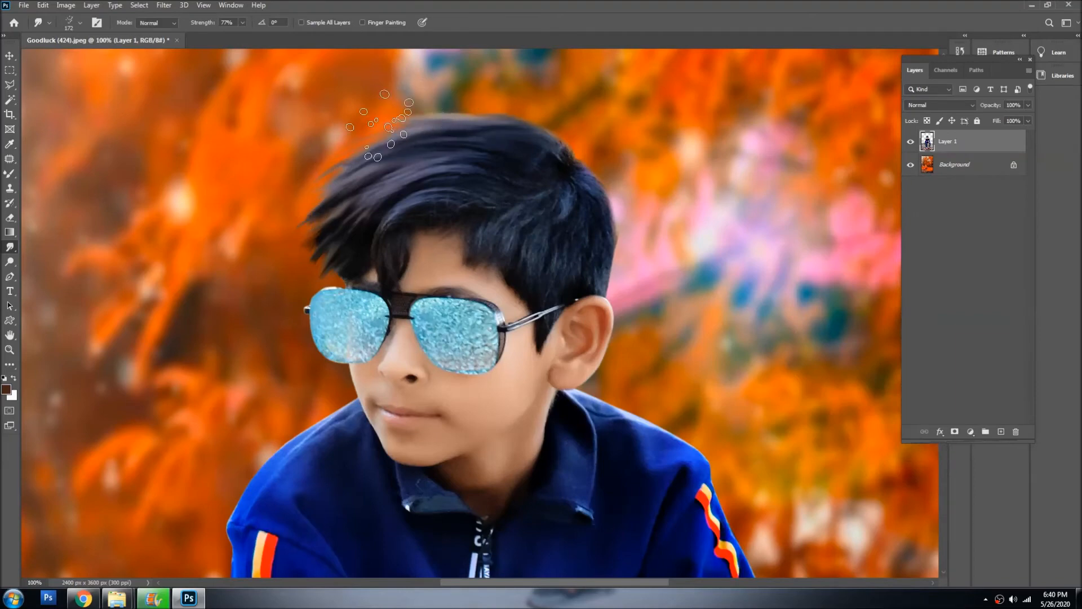
key("bracketleft")
key("bracketleft")
key("bracketleft")
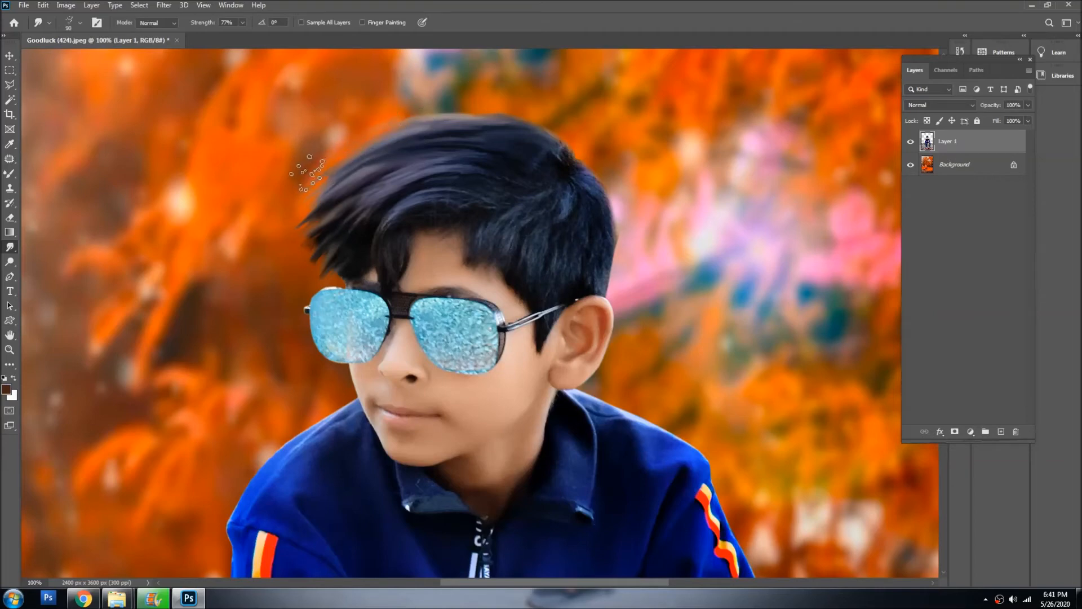
key("v")
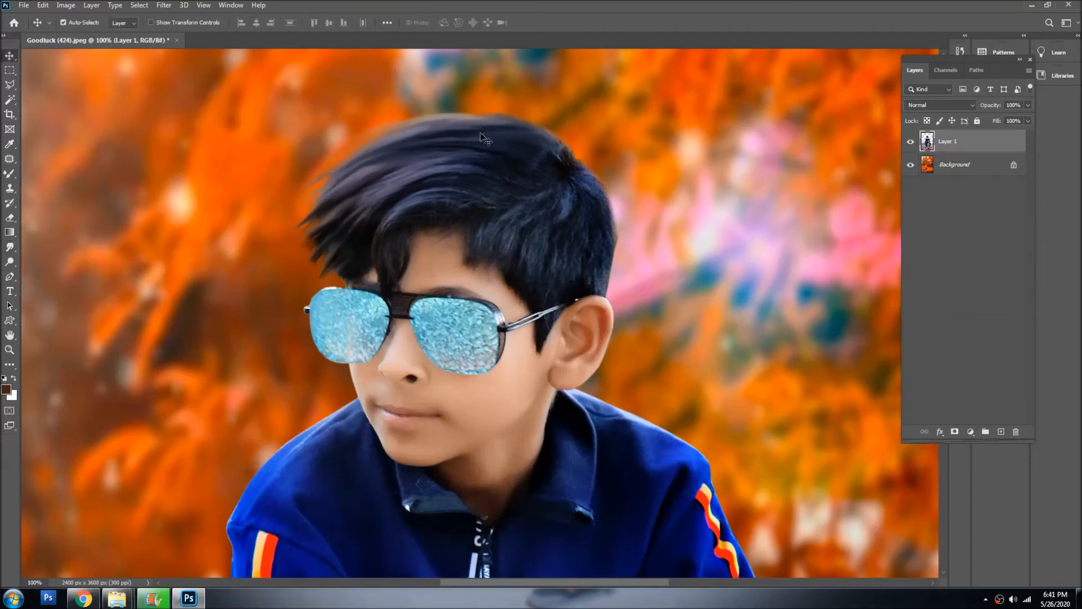
Step: Draw a closed Pen path along the upper hair outline and over the background above it, and convert it to a selection
key("p")
left_click_drag(309, 108, 305, 131)
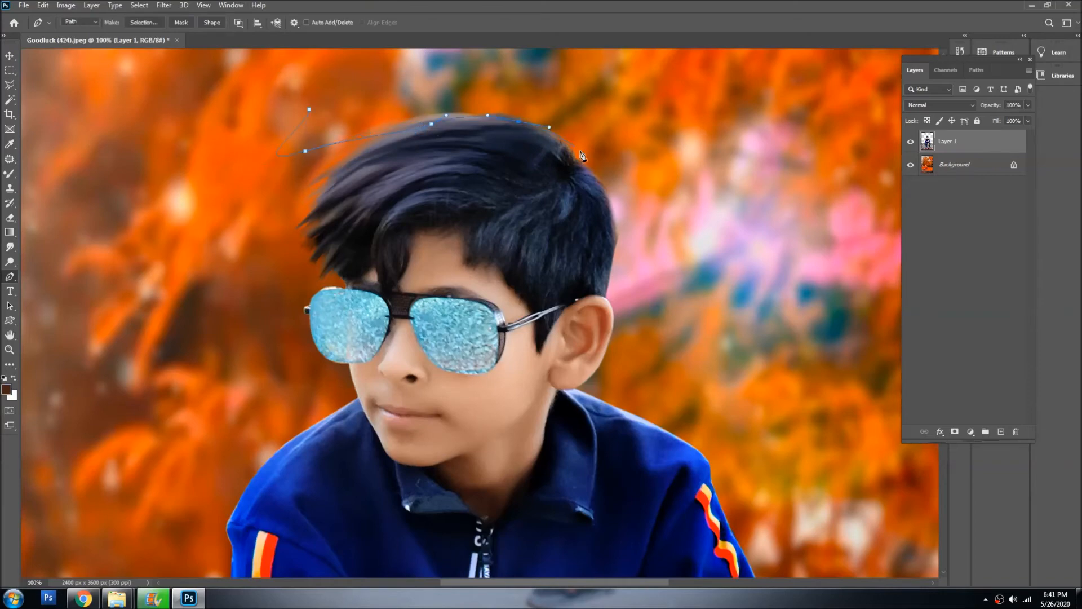
right_click(441, 67)
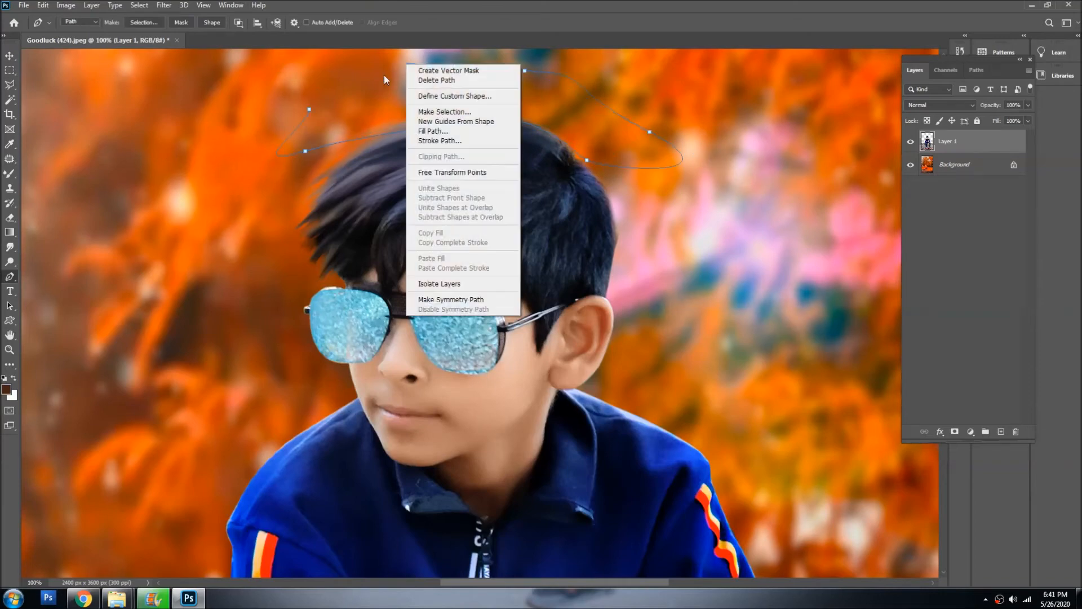
left_click(451, 112)
key("Return")
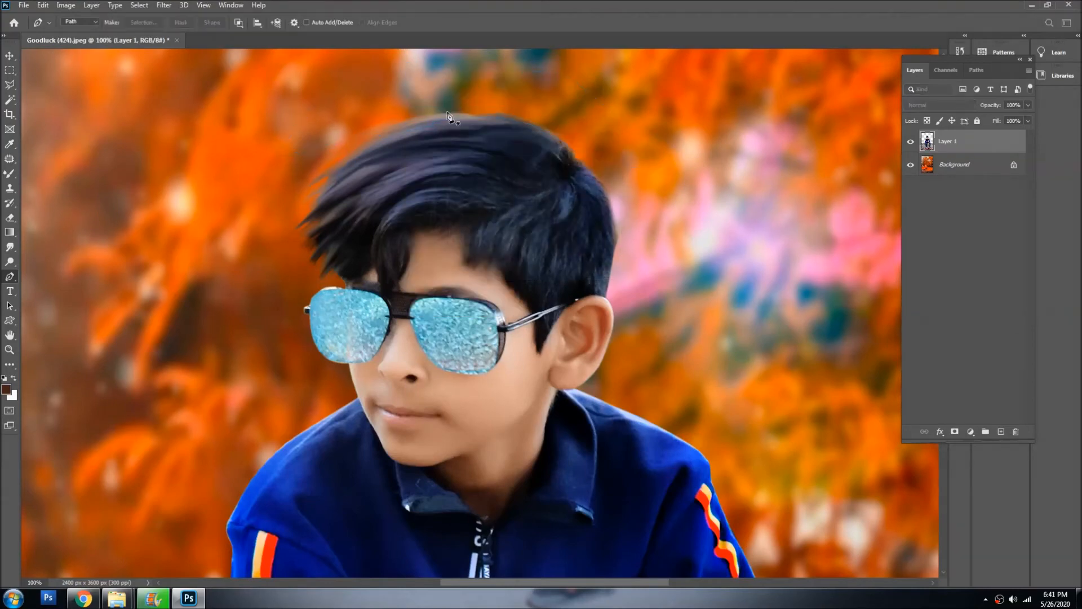
Step: Try smudging the hair on the side of the head with a coarser brush preset, and undo the stroke
key("v")
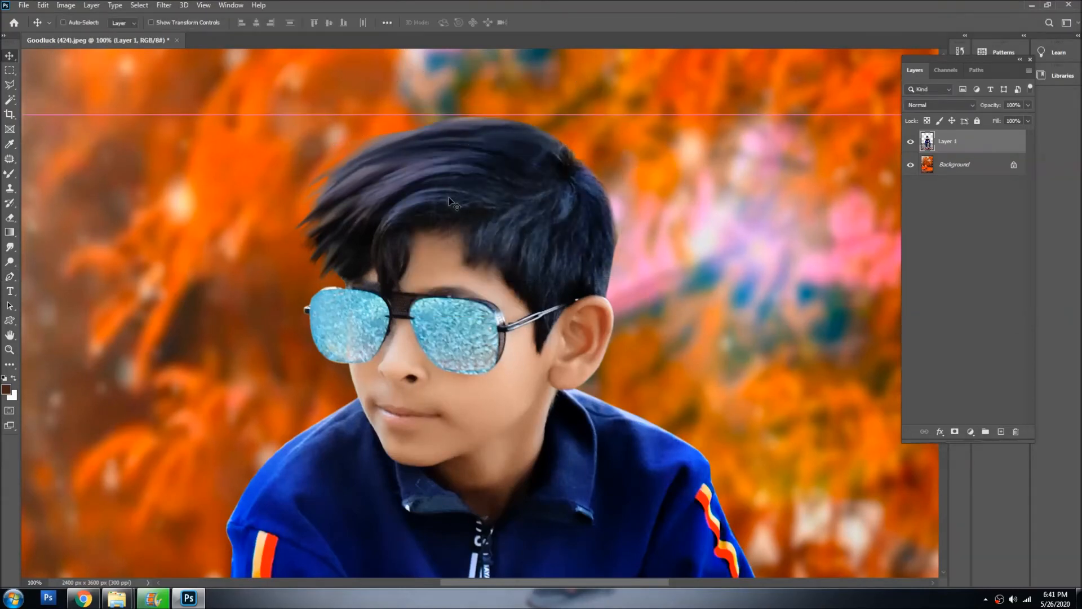
key("ctrl+0")
left_click(505, 171, "ctrl")
left_click(504, 171, "ctrl")
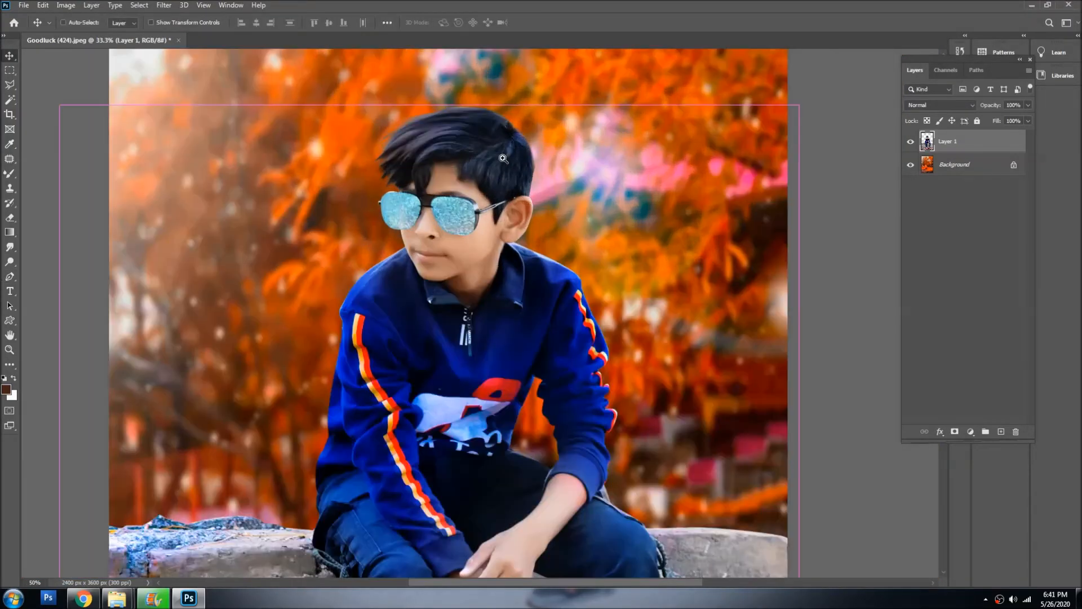
left_click(503, 164, "ctrl")
left_click(502, 157, "ctrl")
left_click(504, 158, "ctrl")
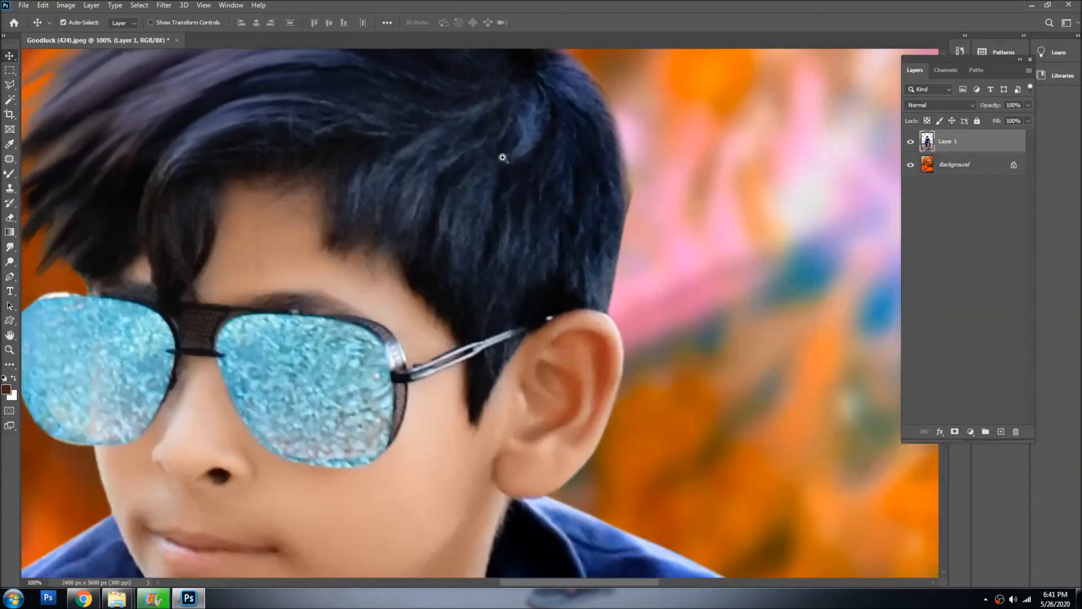
scroll(503, 159, "up", 1)
key("u")
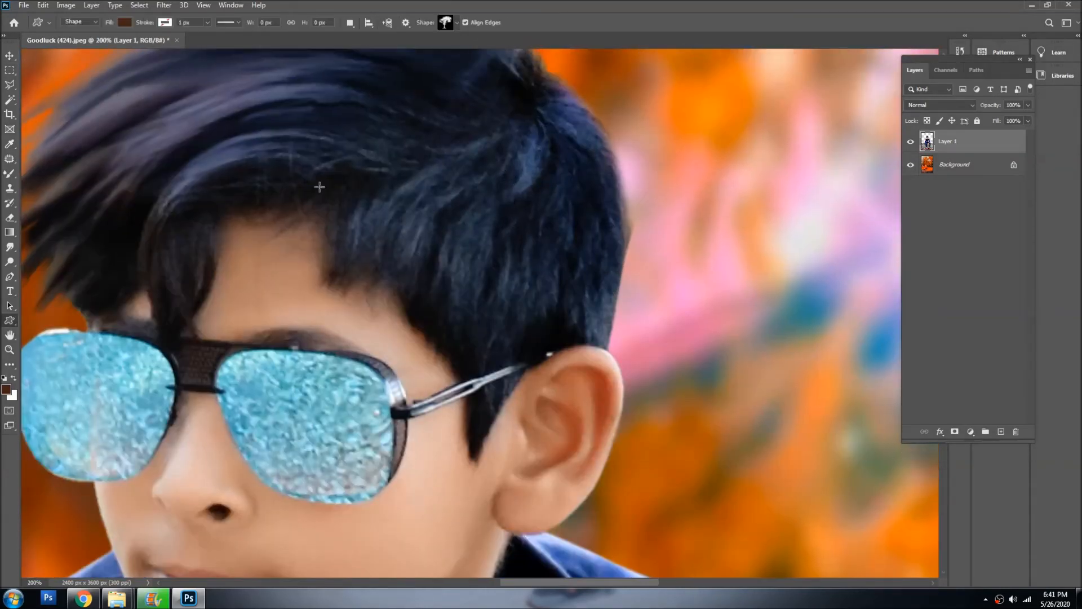
left_click(15, 250)
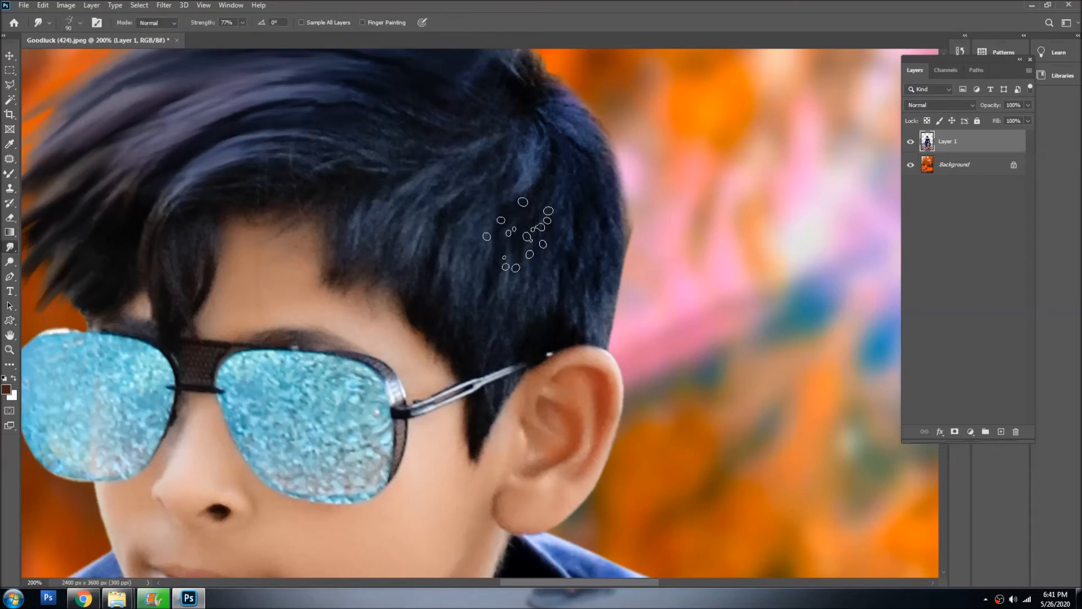
right_click(519, 229)
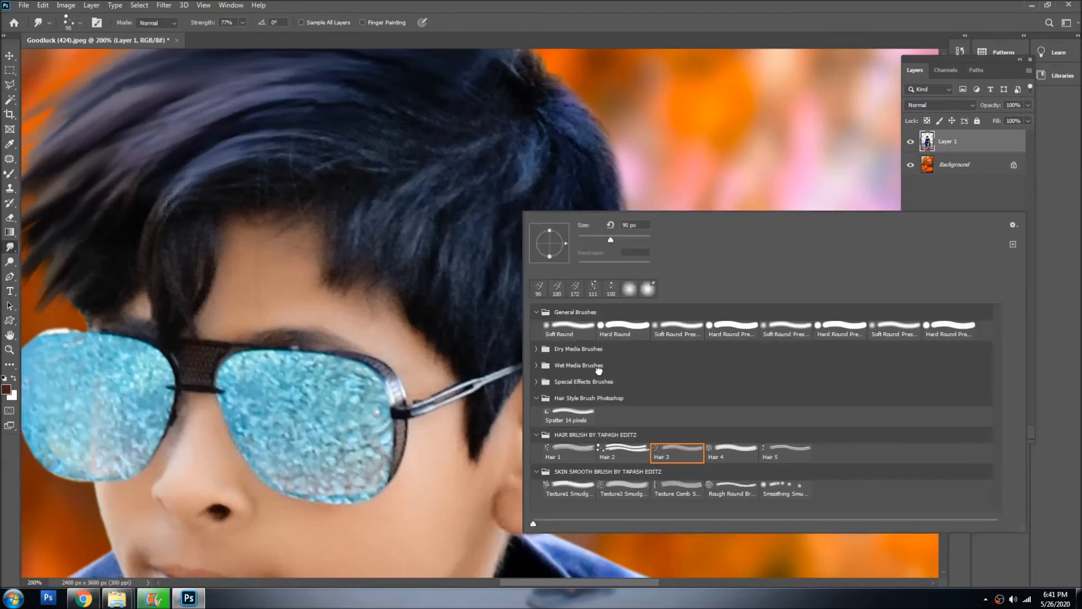
left_click_drag(458, 154, 467, 202)
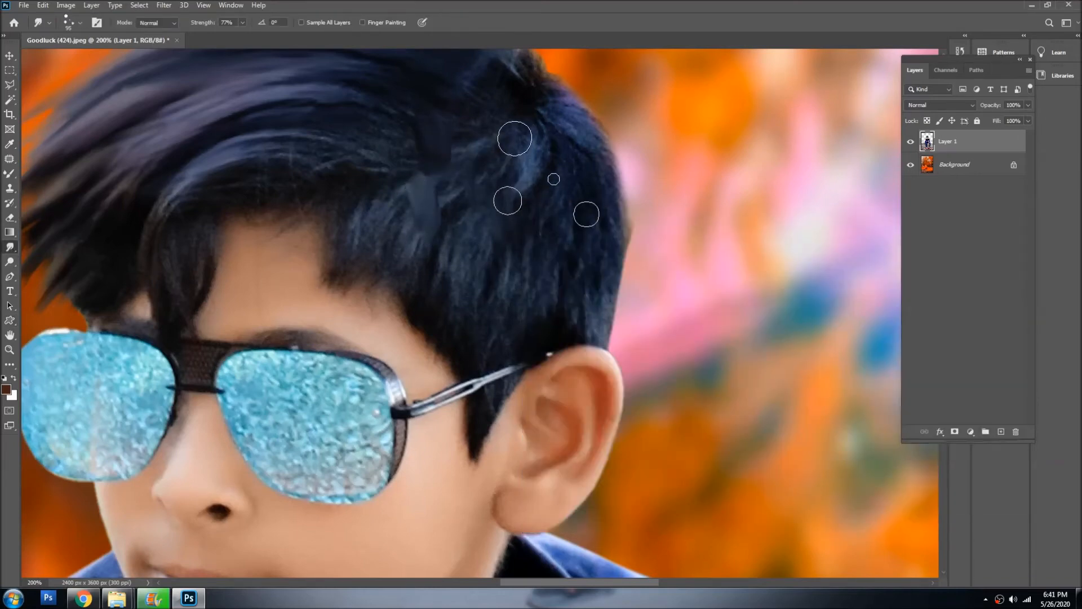
key("ctrl+z")
Step: Smudge the hair above the ear and at the back of the head using the Hair 3 brush at 90 px
right_click(538, 166)
left_click(705, 408)
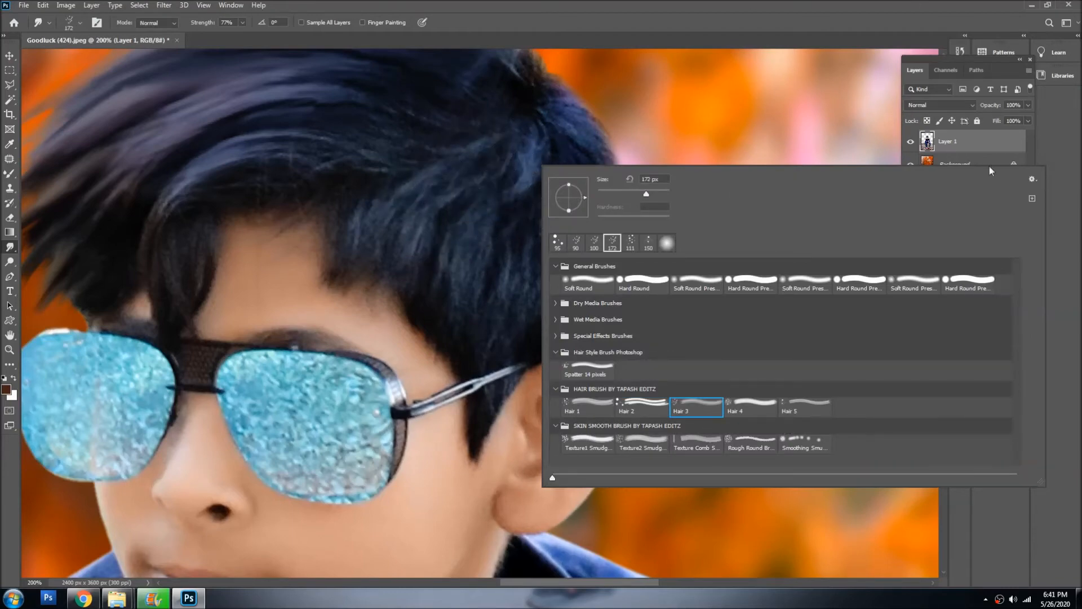
left_click(857, 87)
key("bracketleft")
key("bracketleft")
key("bracketleft")
key("bracketleft")
left_click_drag(418, 185, 445, 258)
left_click_drag(473, 176, 506, 253)
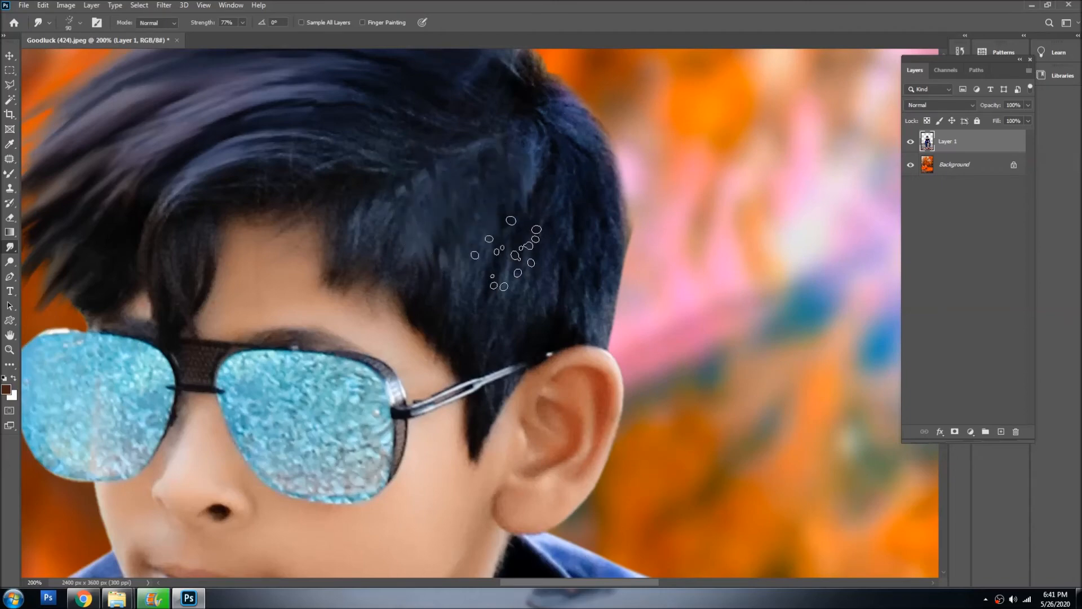
left_click_drag(558, 170, 562, 242)
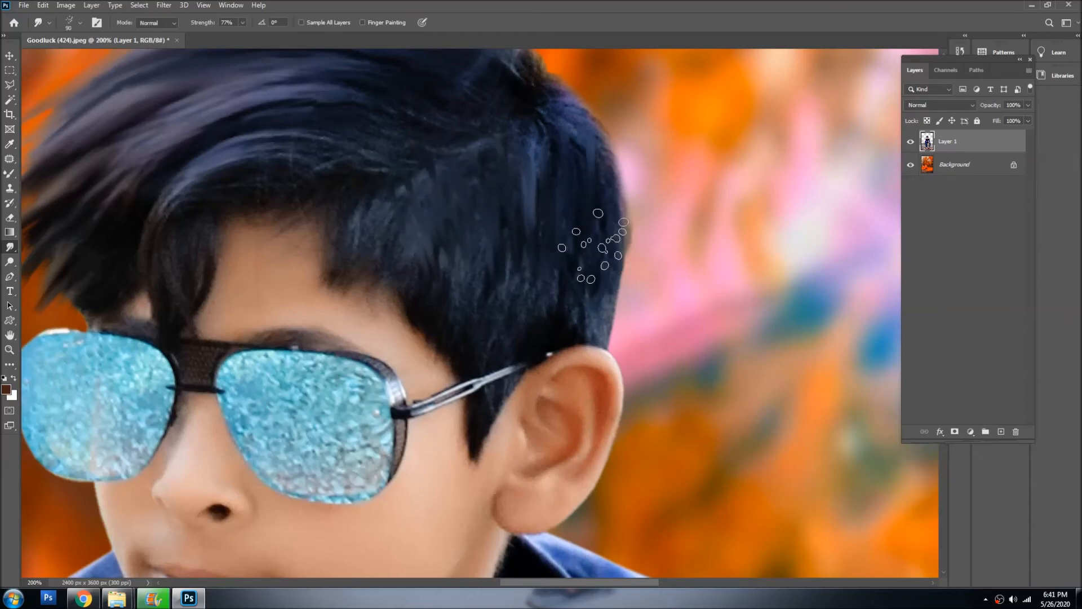
mouse_move(384, 220)
left_mouse_down()
mouse_move(429, 265)
mouse_move(489, 250)
mouse_move(472, 209)
mouse_move(494, 213)
mouse_move(457, 236)
mouse_move(495, 301)
left_mouse_up()
left_click_drag(554, 229, 559, 277)
left_click_drag(602, 160, 605, 218)
Step: Examine the smudged hair up close and within the full composition
left_click(529, 166, "alt")
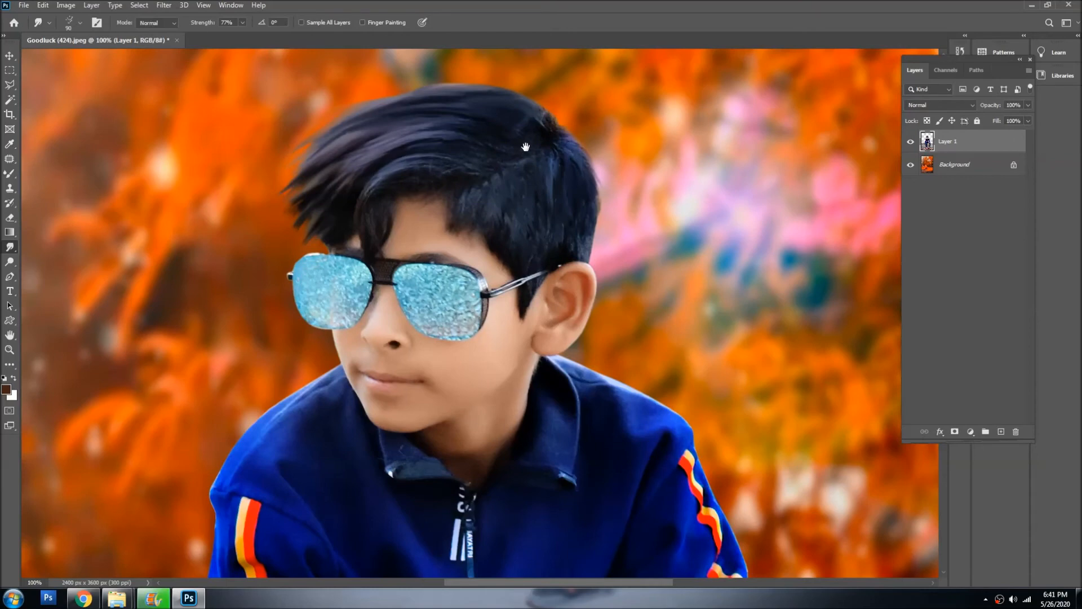
left_click(526, 147, "ctrl")
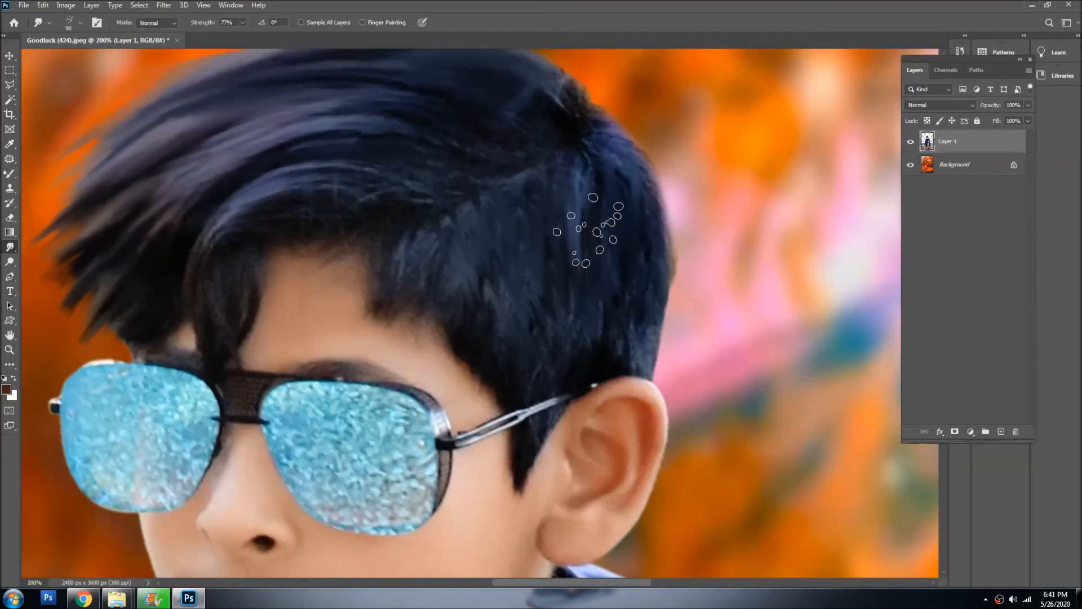
left_click(495, 188, "alt")
left_click(522, 188, "alt")
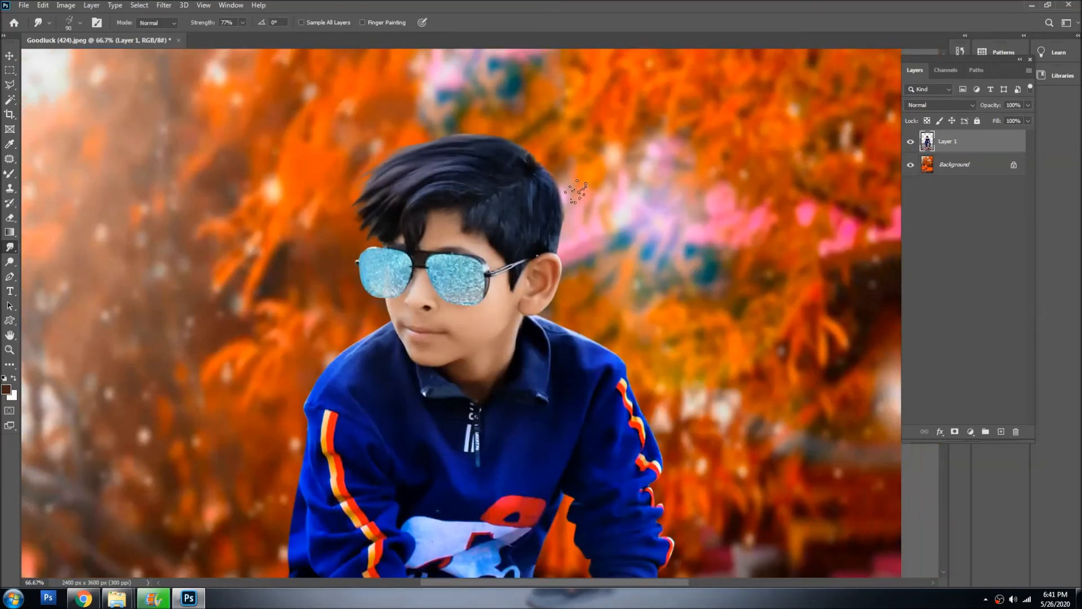
key("v")
left_click(517, 169, "alt")
left_click(517, 169, "alt")
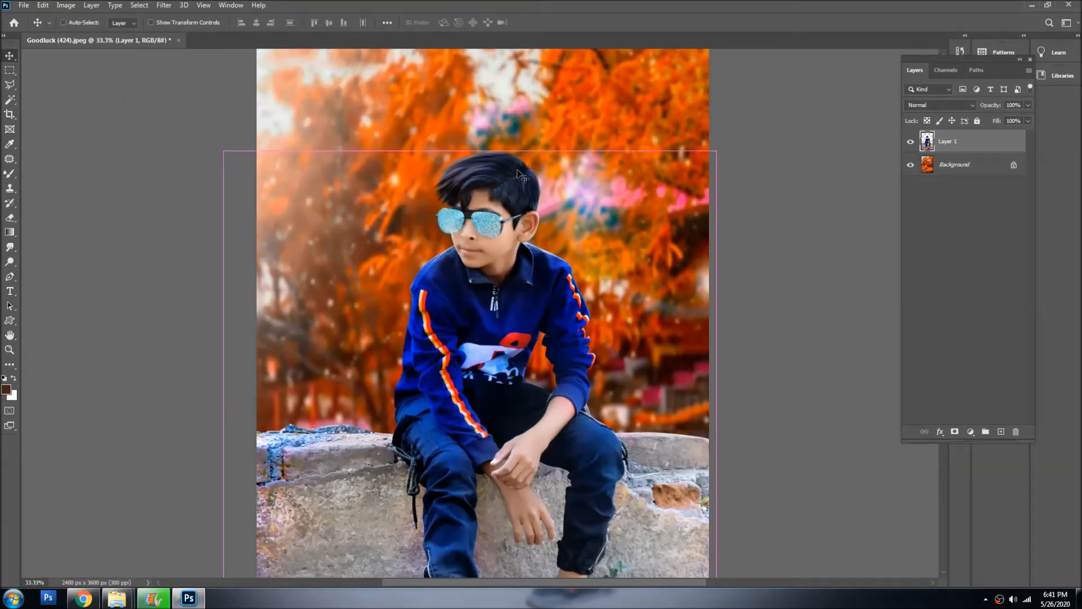
scroll(518, 172, "down", 1)
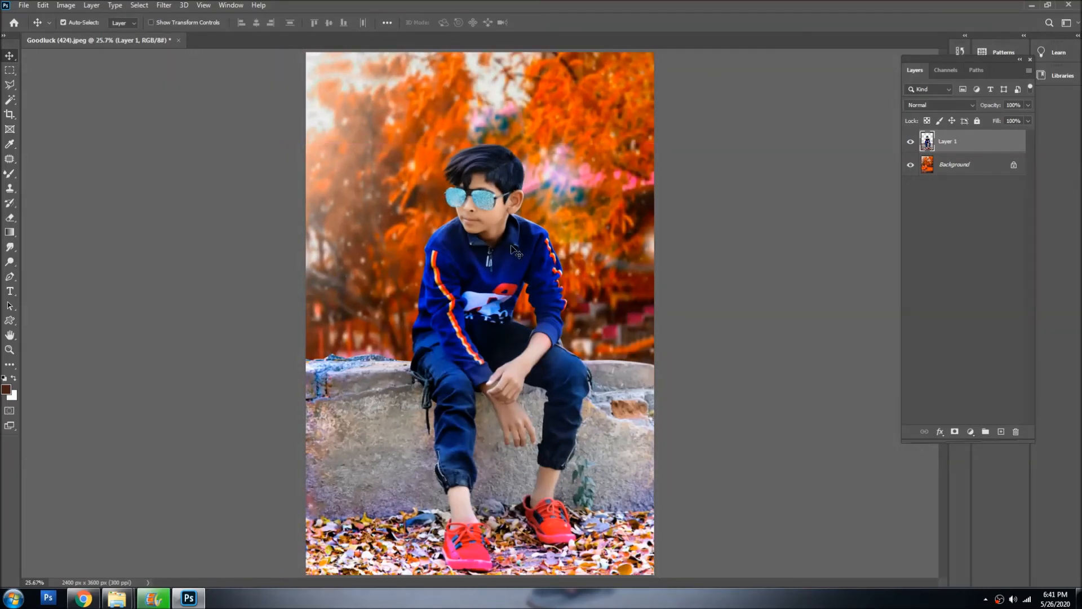
scroll(492, 207, "down", 1)
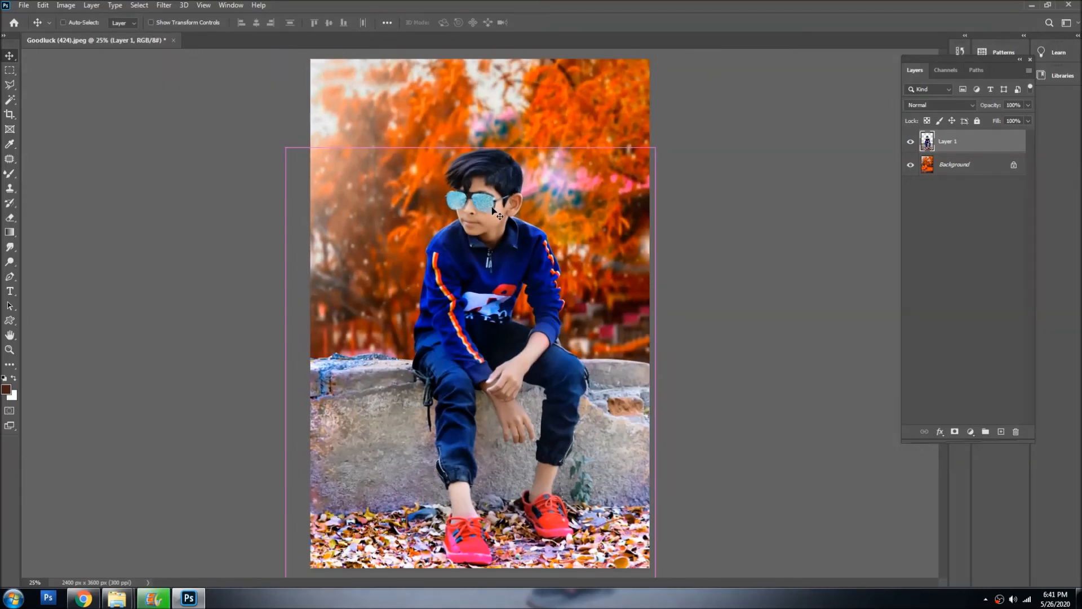
scroll(492, 212, "up", 1)
key("ctrl+e")
key("ctrl+j")
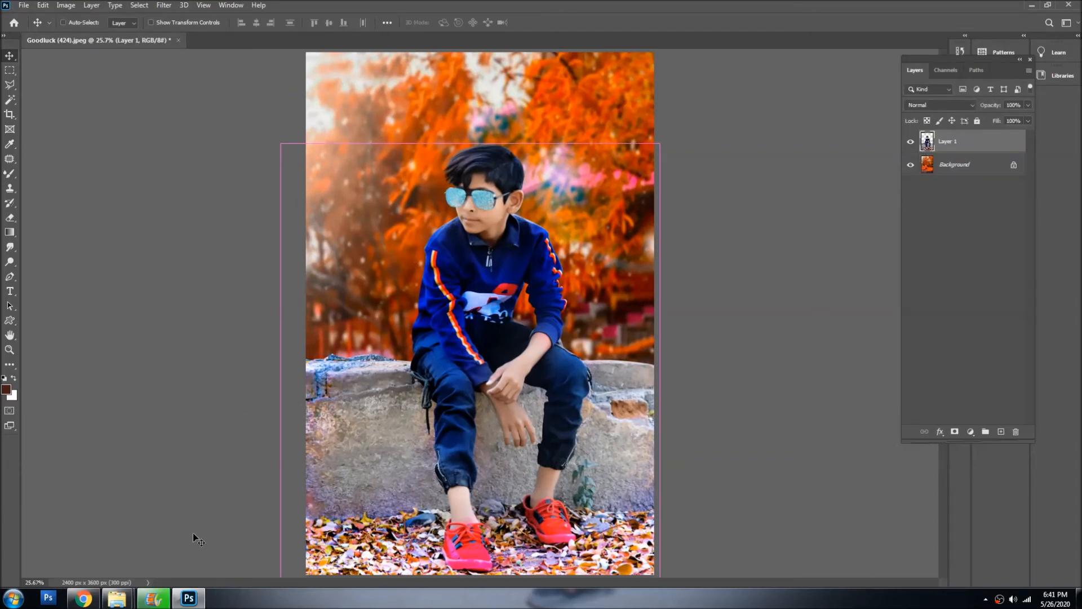
Step: Switch to Windows Explorer, find the YoutuberRajeshEditing11 bokeh image in the lensflare folder, and open it in Photoshop
mouse_move(117, 598)
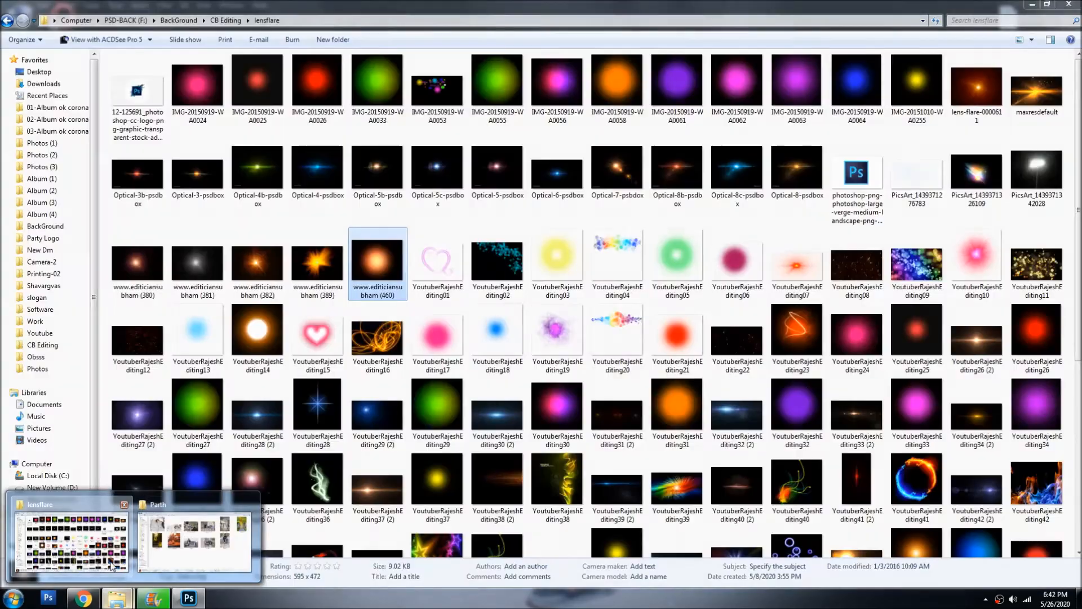
left_click(113, 565)
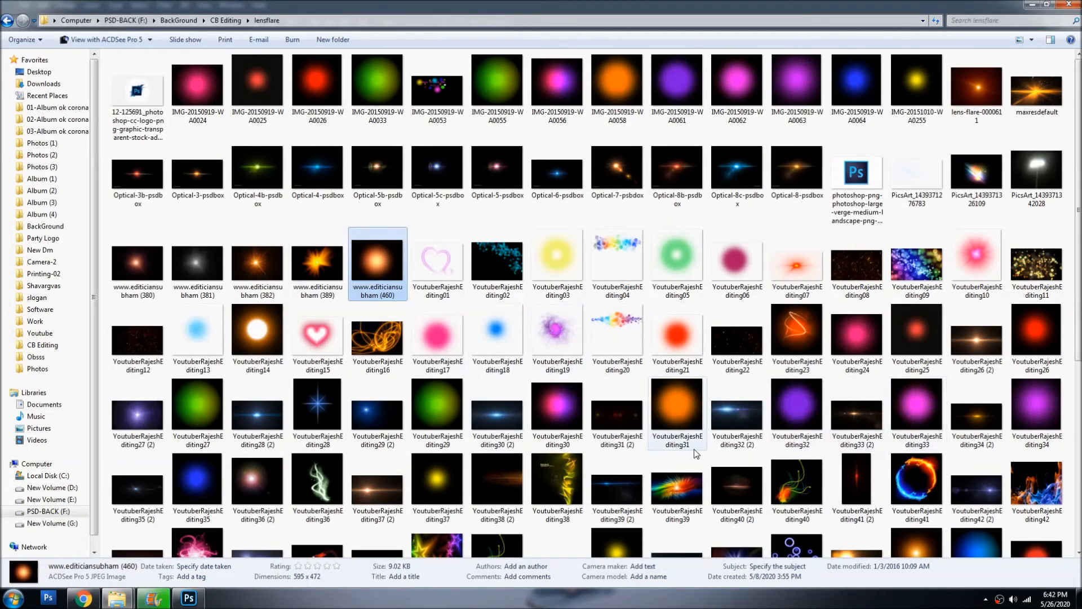
scroll(694, 447, "down", 3)
left_click(268, 444)
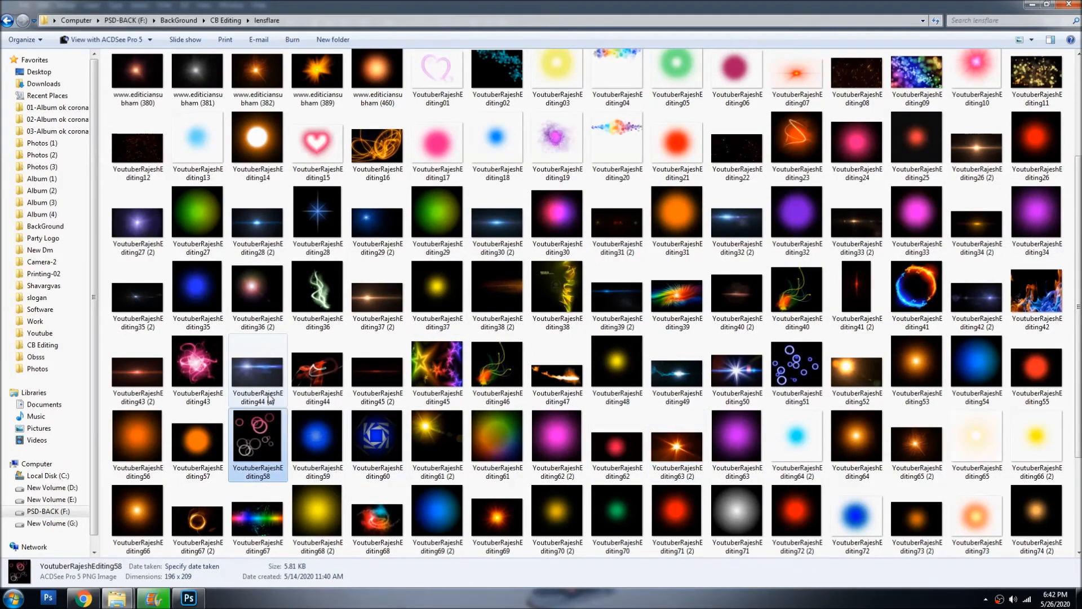
scroll(648, 451, "down", 2)
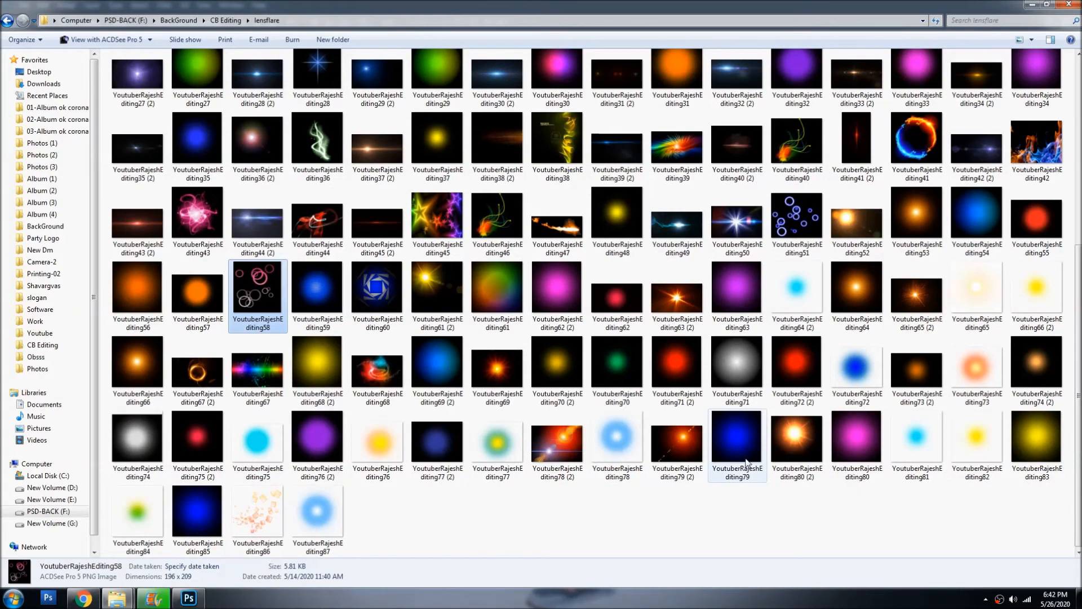
scroll(747, 462, "up", 2)
scroll(745, 457, "up", 3)
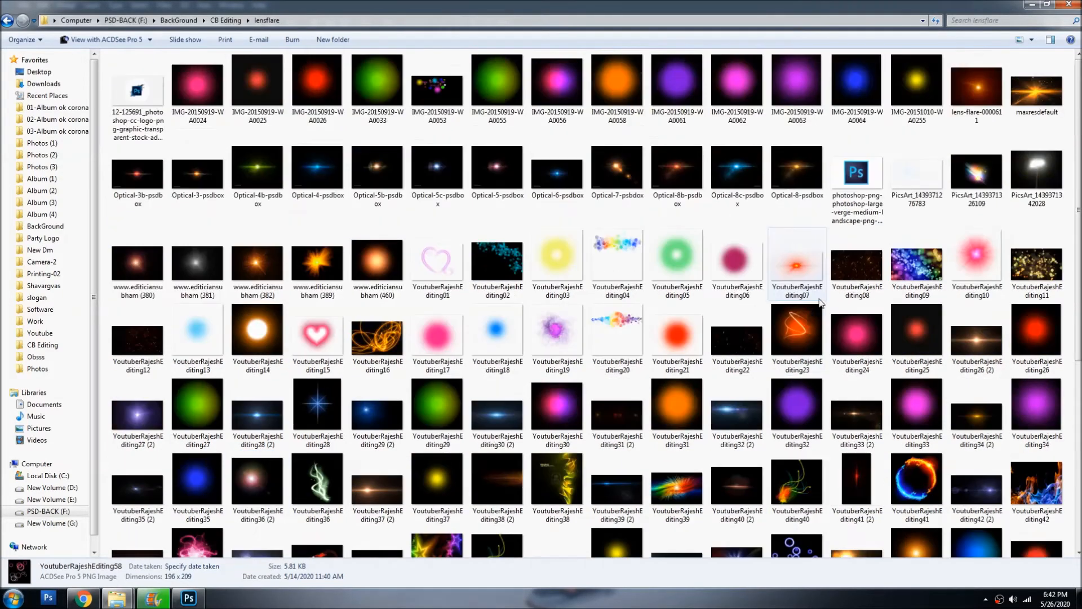
left_click_drag(1061, 275, 1031, 288)
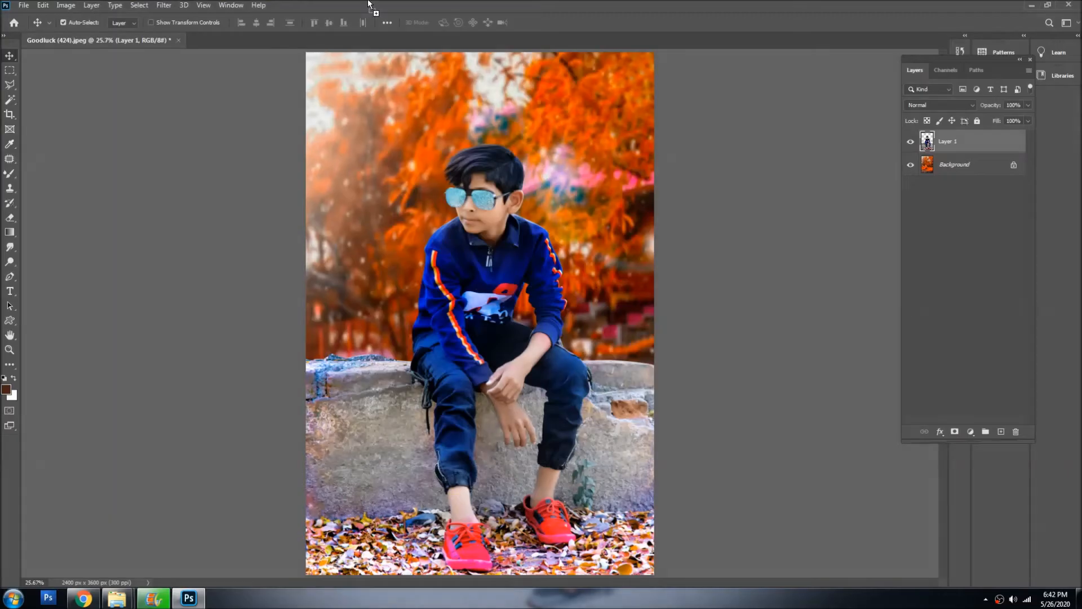
left_click_drag(659, 3, 658, 6)
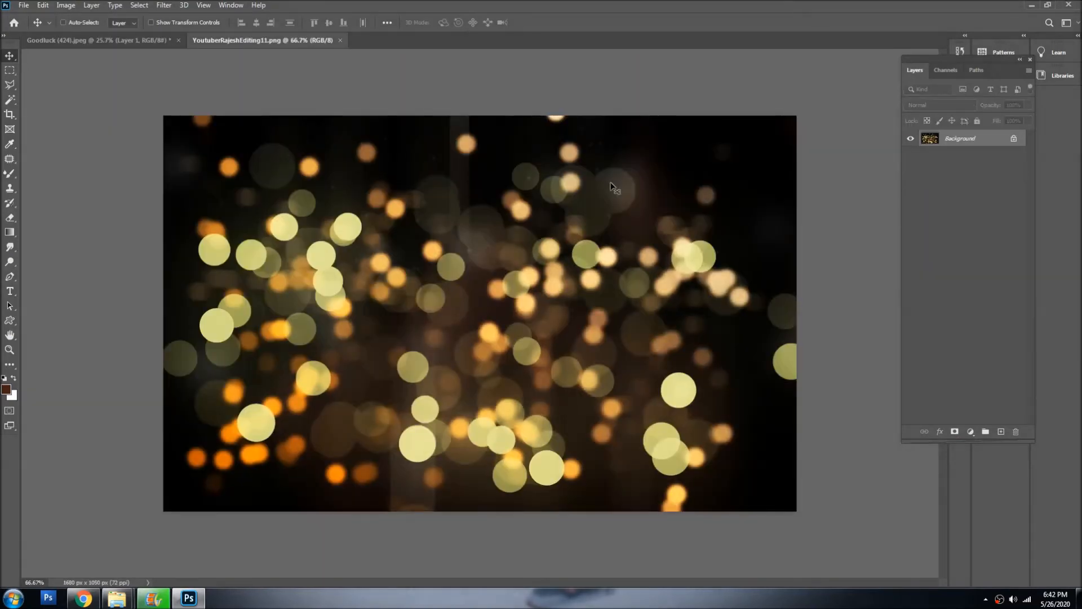
Step: Copy the bokeh image into the portrait document and enlarge it to cover the full width of the photo's upper half
key("ctrl+w")
key("ctrl+v")
key("ctrl+t")
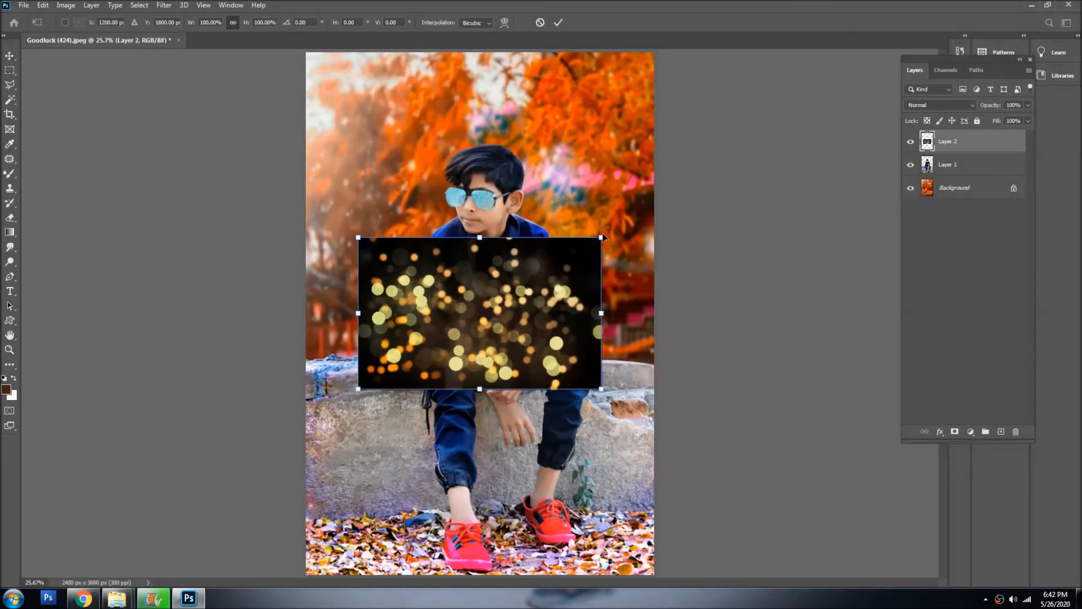
left_click_drag(602, 237, 766, 125)
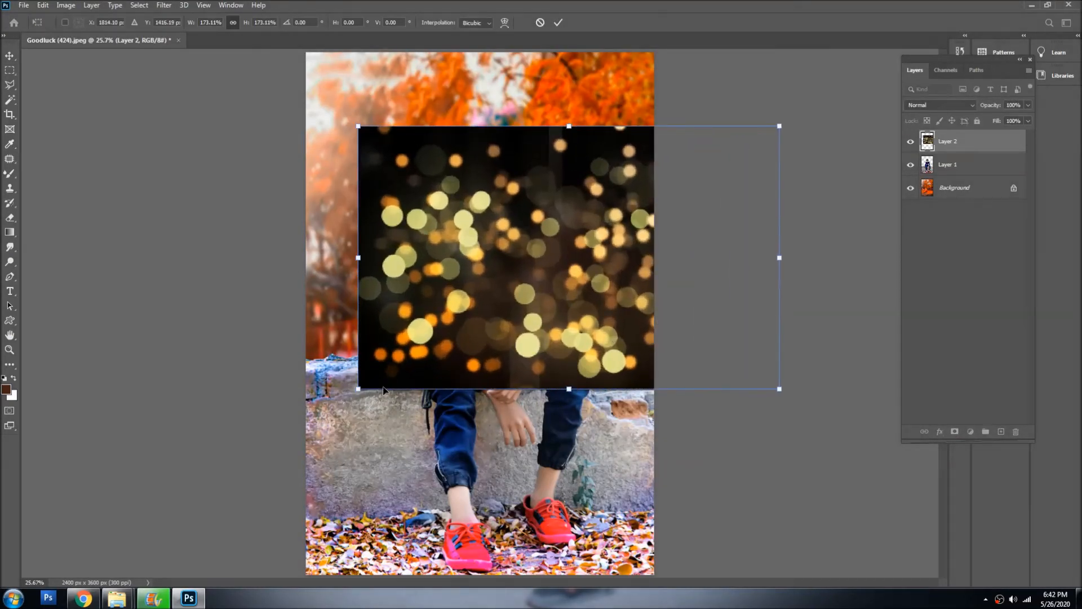
left_click_drag(361, 388, 512, 191)
key("Return")
Step: Move the bokeh layer beneath Layer 1 and set its blend mode to Lighter Color
key("ctrl+bracketleft")
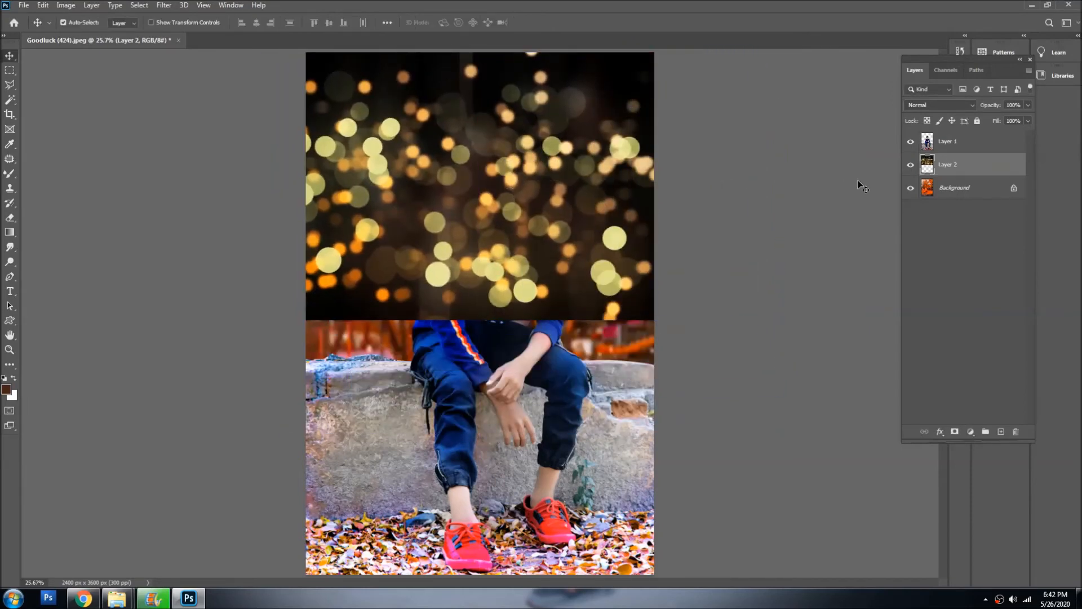
left_click(939, 105)
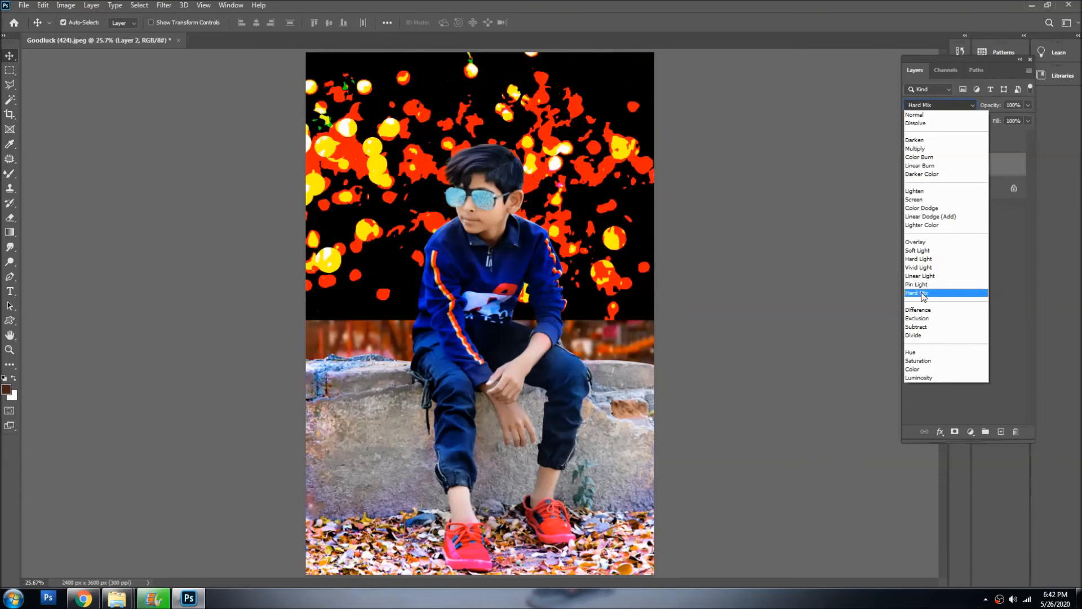
left_click(924, 228)
key("ctrl+t")
key("Return")
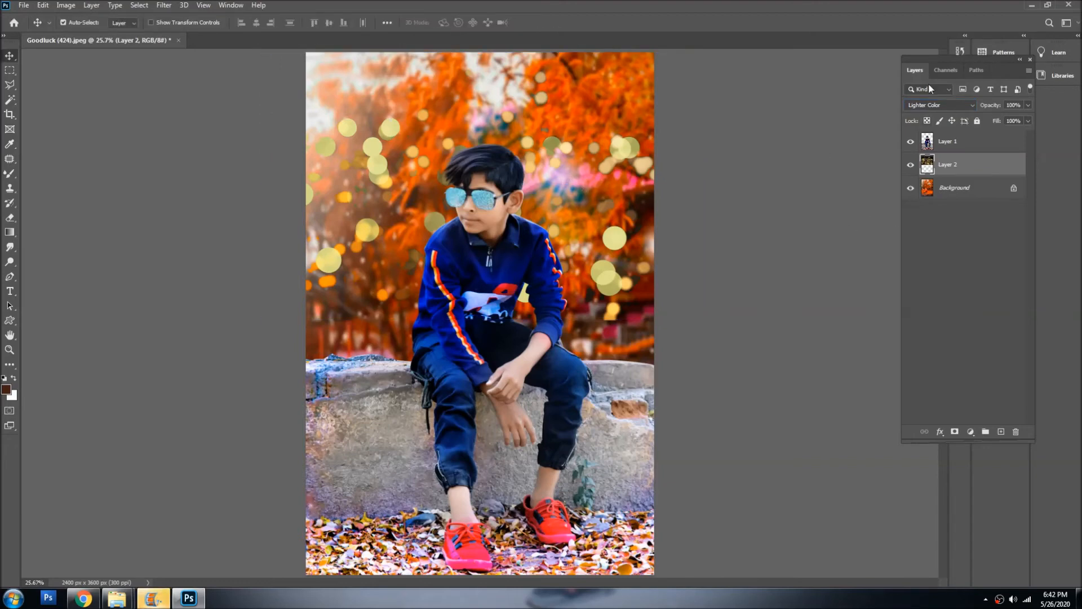
Step: Compare Overlay, Soft Light and Hard Light blending for the bokeh layer and settle on Soft Light
left_click(936, 105)
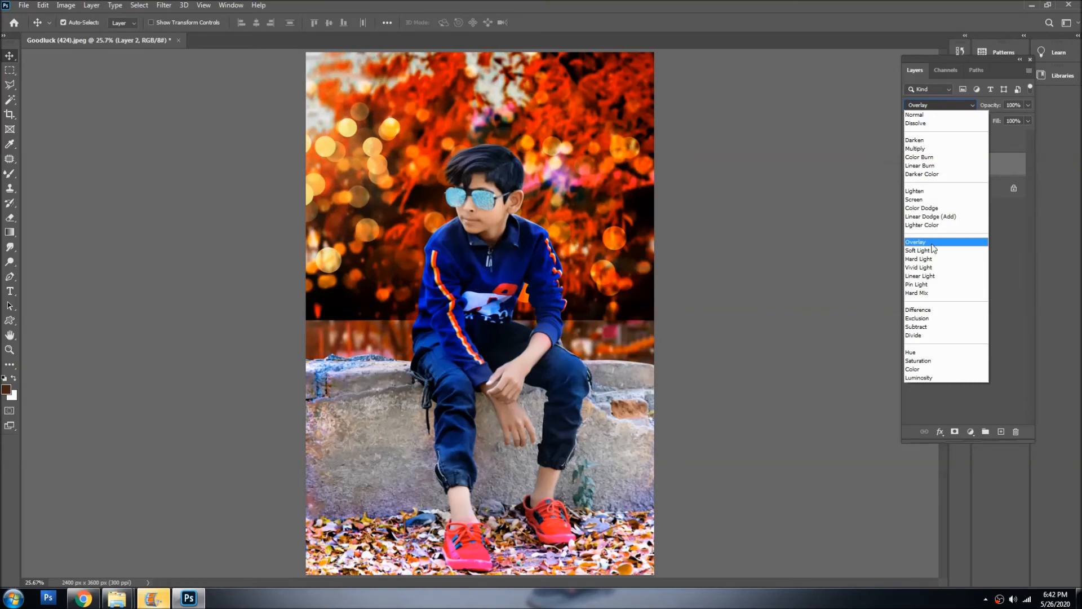
left_click(939, 254)
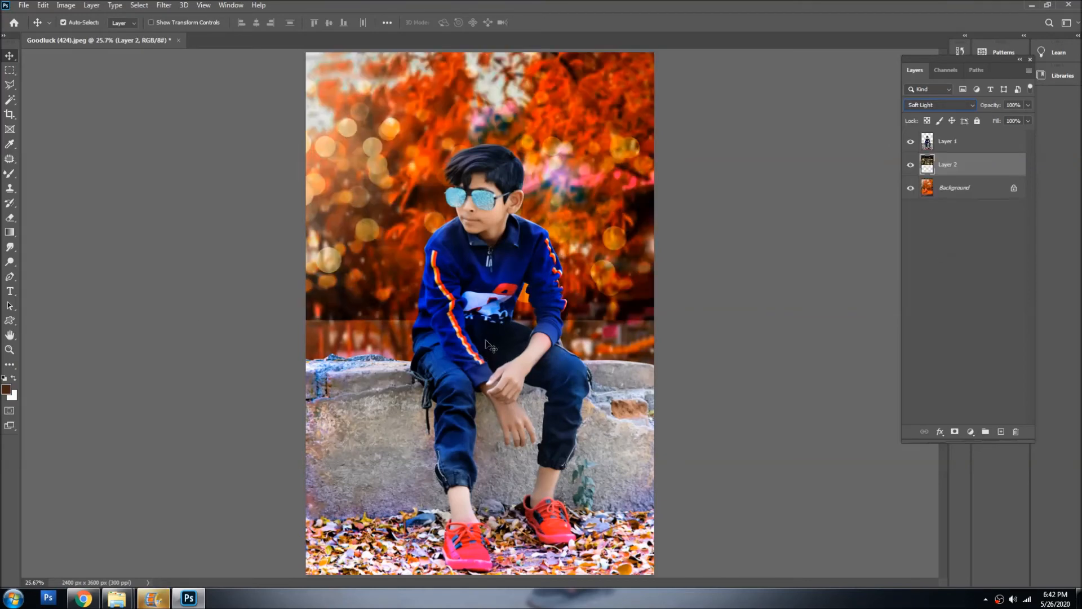
key("shift+plus")
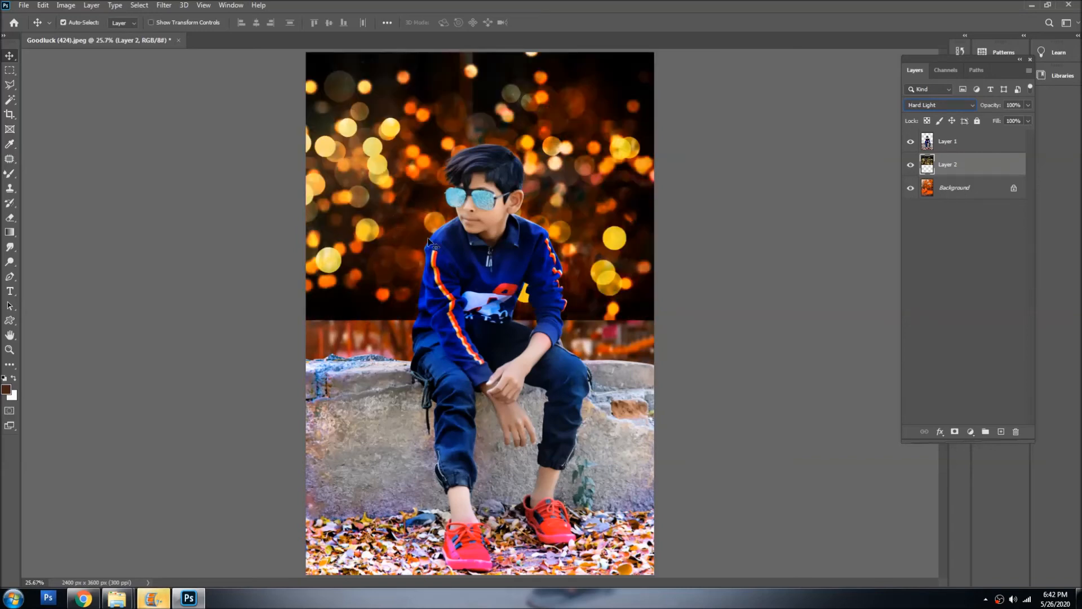
left_click(940, 105)
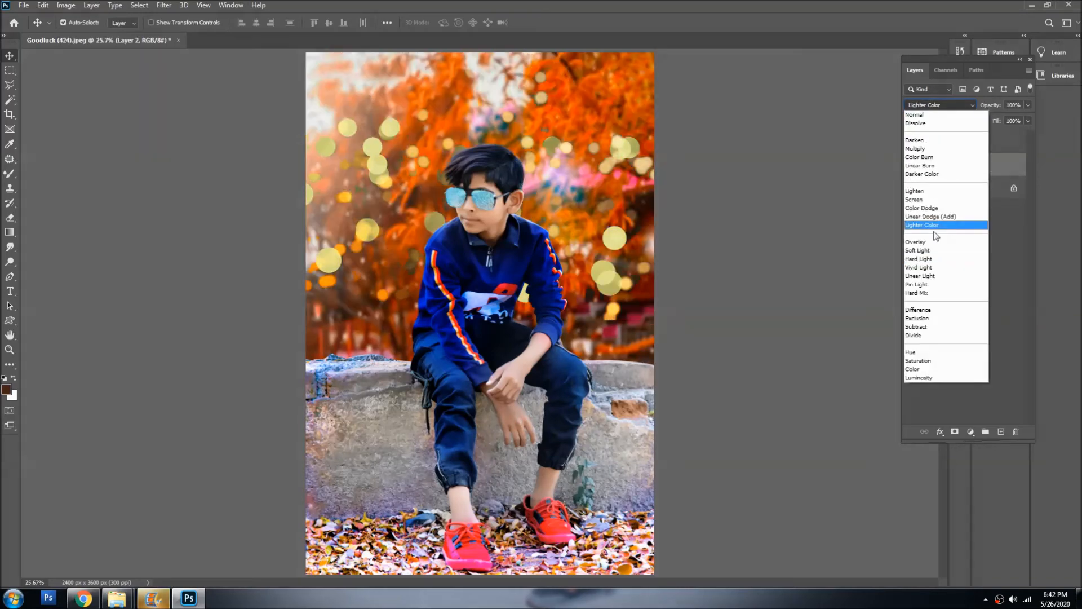
left_click(925, 258)
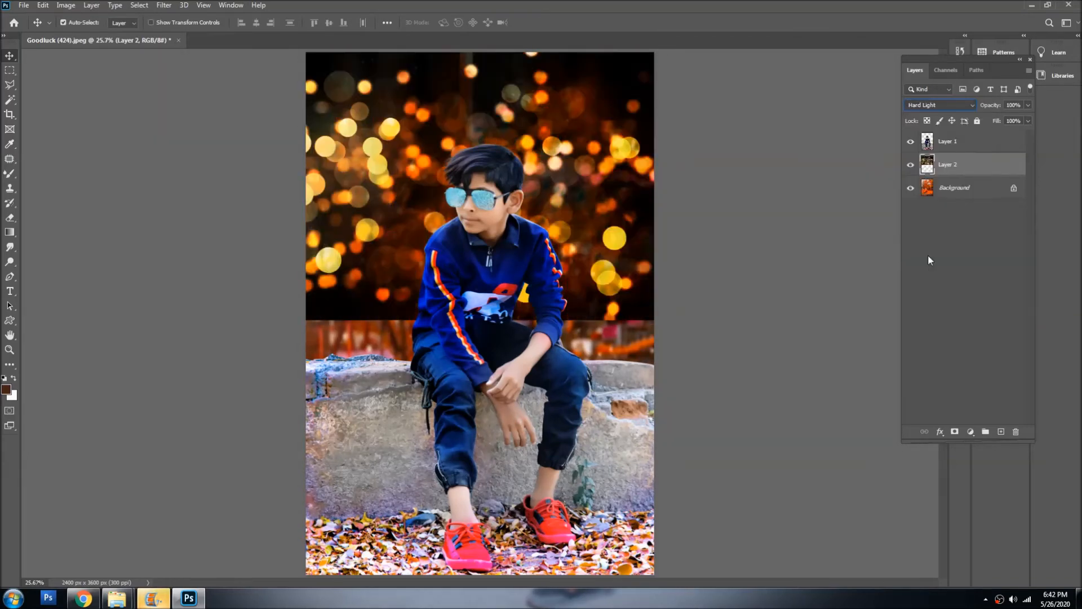
left_click(927, 106)
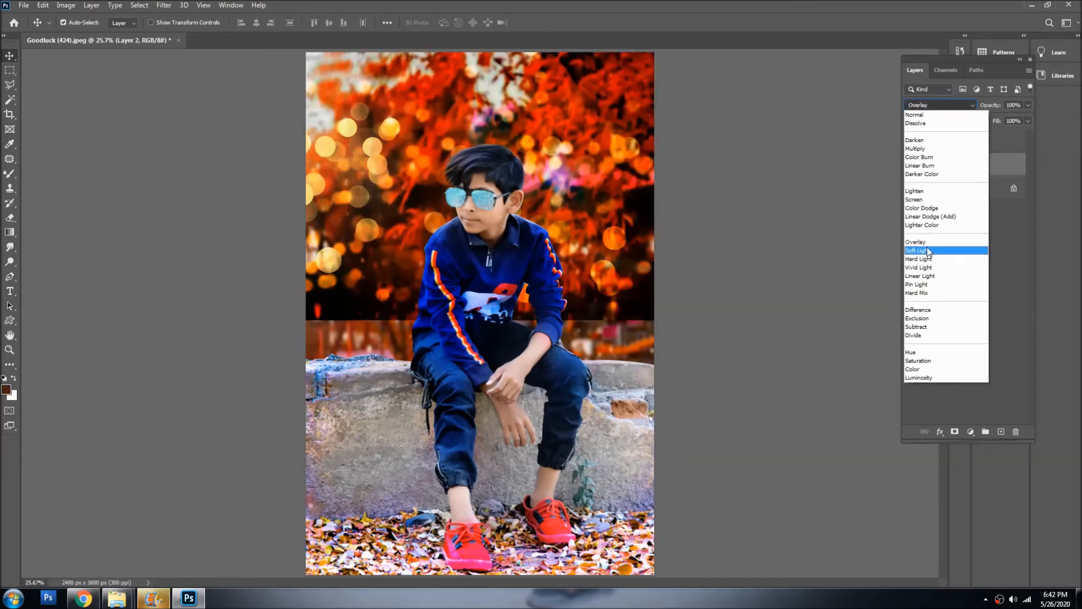
left_click(928, 248)
right_click(574, 178)
key("Escape")
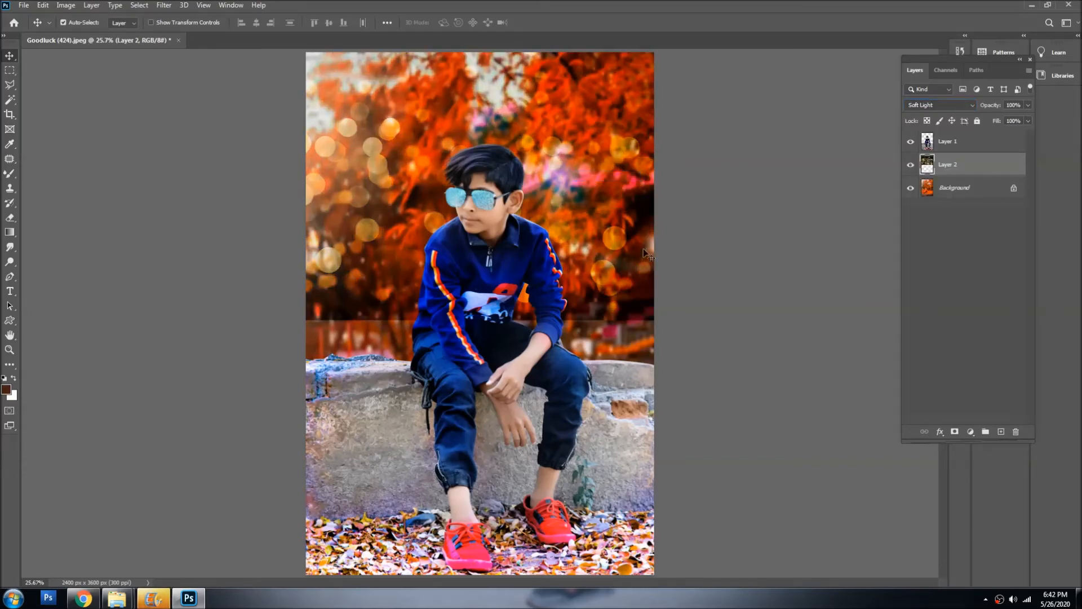
Step: Erase the bokeh layer's hard lower edge above the wall with an enlarged eraser so it blends into the autumn background
key("e")
key("]")
key("]")
key("]")
key("]")
key("]")
key("]")
mouse_move(264, 337)
left_mouse_down()
mouse_move(650, 343)
mouse_move(597, 265)
left_mouse_up()
key("v")
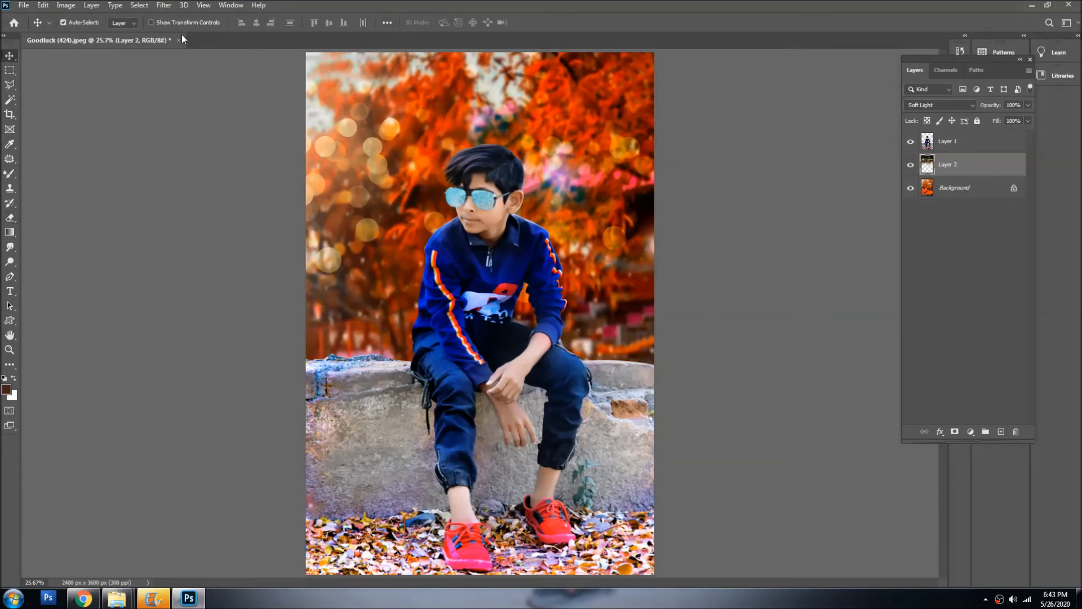
Step: Apply a Gaussian Blur with a 7.5 pixel radius to the bokeh layer
left_click(172, 9)
mouse_move(196, 134)
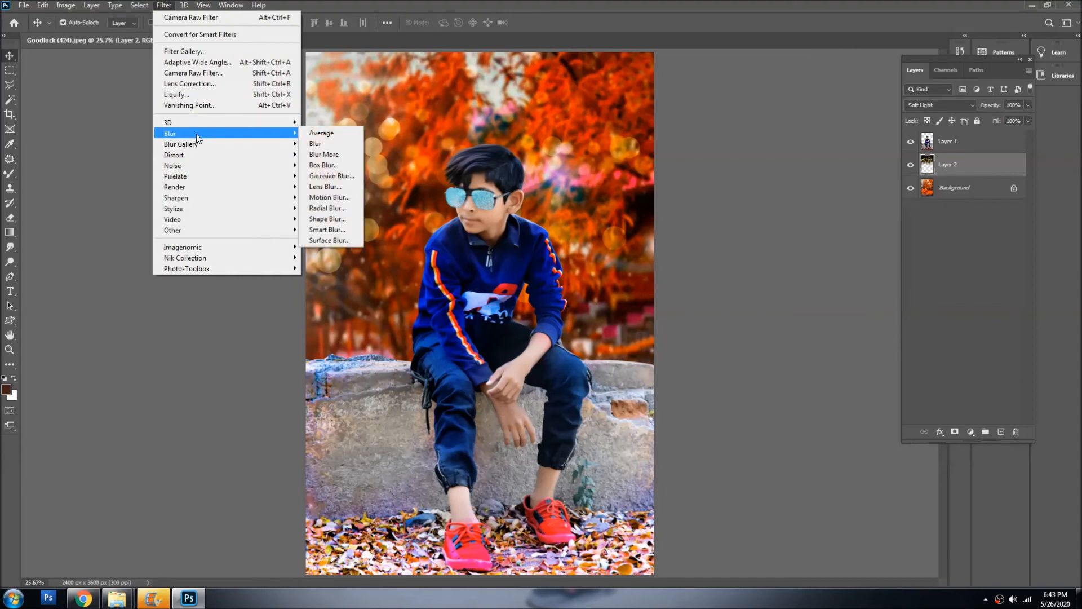
left_click(328, 175)
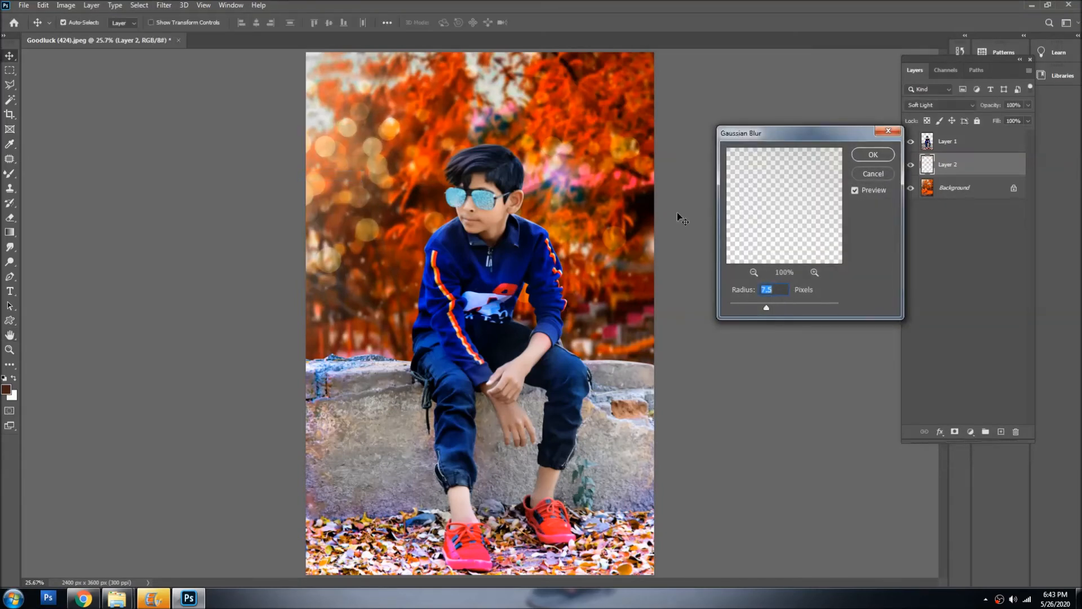
key("Return")
Step: Adjust the Background layer's Levels to input values of 30, 1.13 and 221
key("ctrl+l")
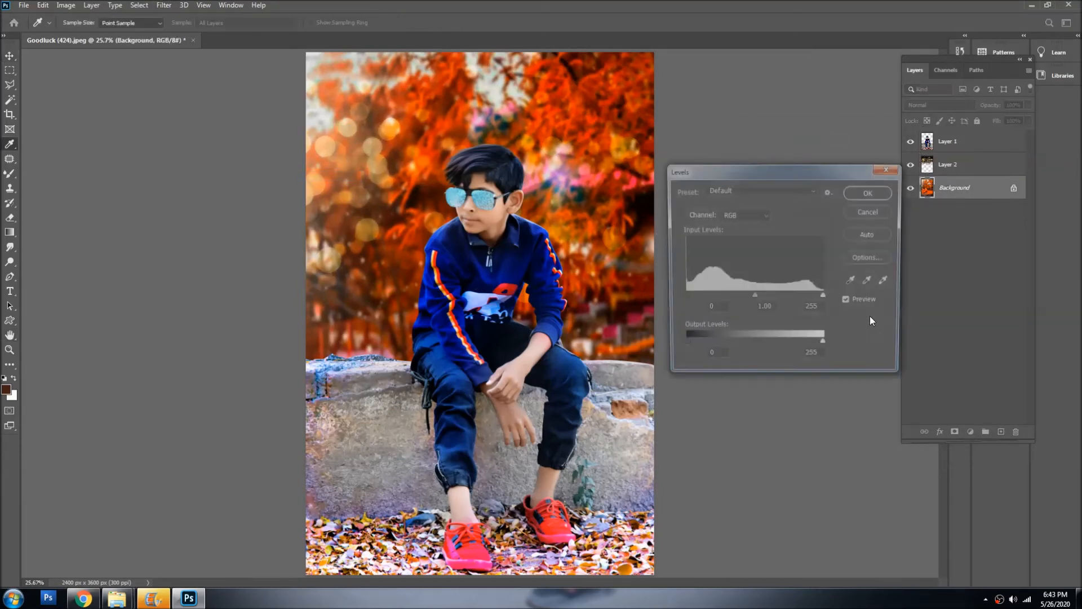
left_click_drag(825, 297, 701, 297)
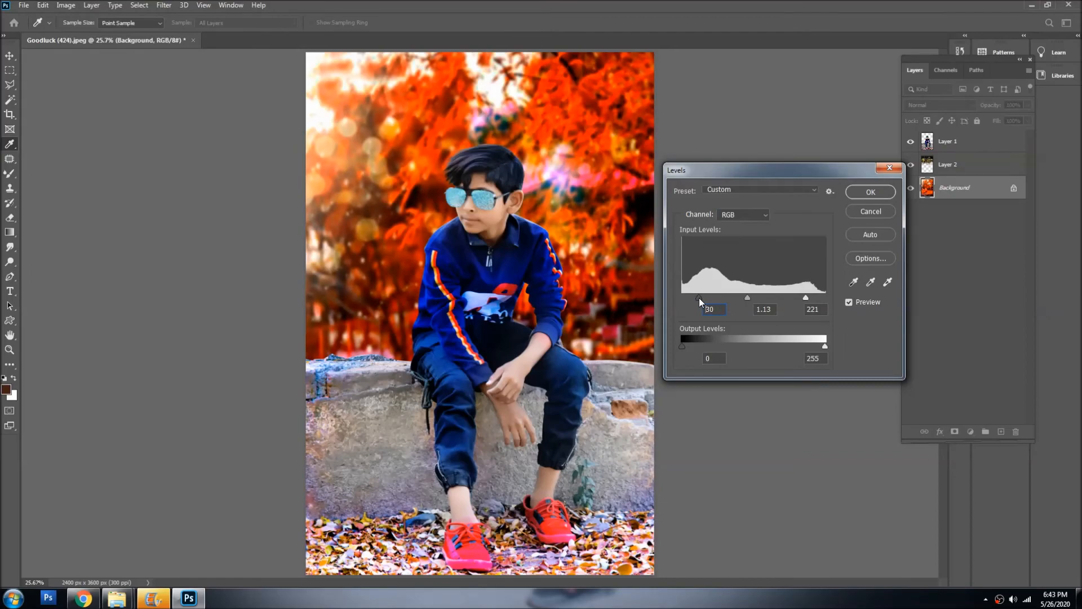
key("Return")
Step: Open YoutuberRajeshEditing14 from the lensflare folder in Photoshop and copy the glow image into the portrait document above the Background
key("alt+Tab")
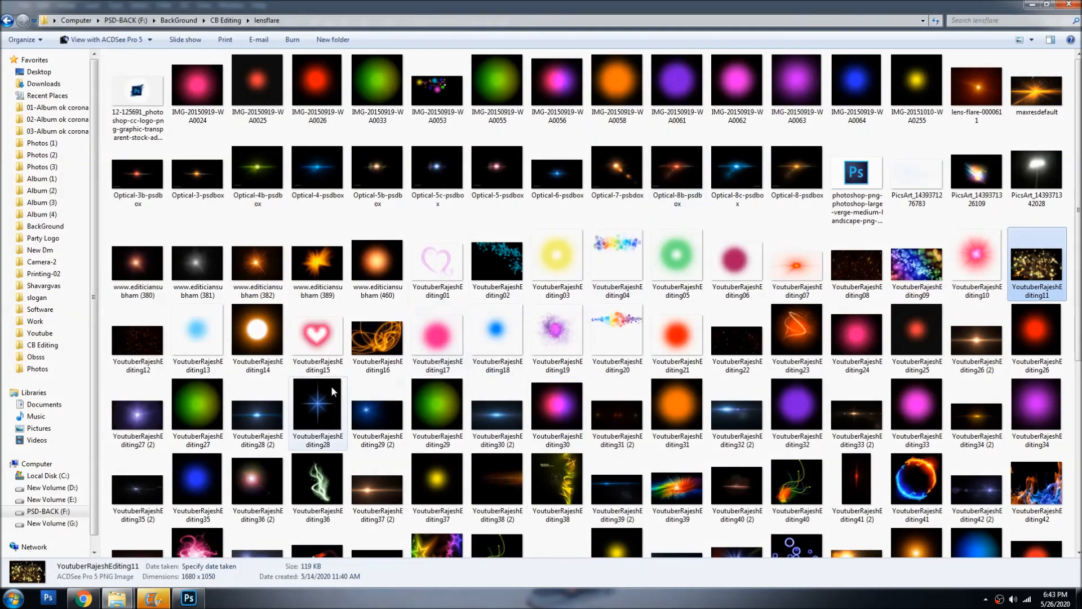
left_click_drag(270, 336, 606, 8)
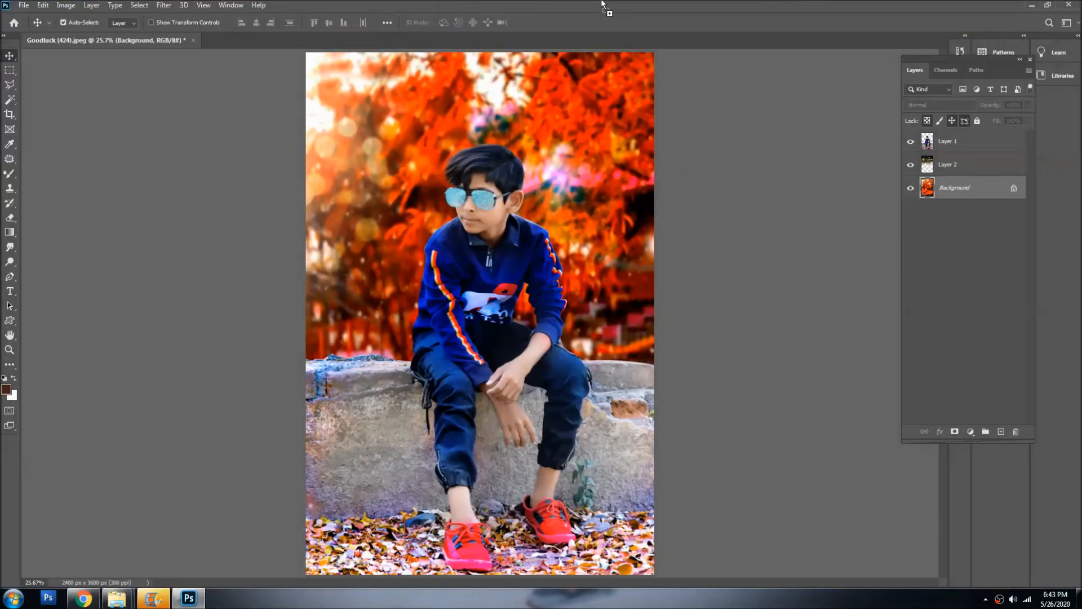
key("ctrl+a")
key("ctrl+c")
key("ctrl+w")
key("ctrl+v")
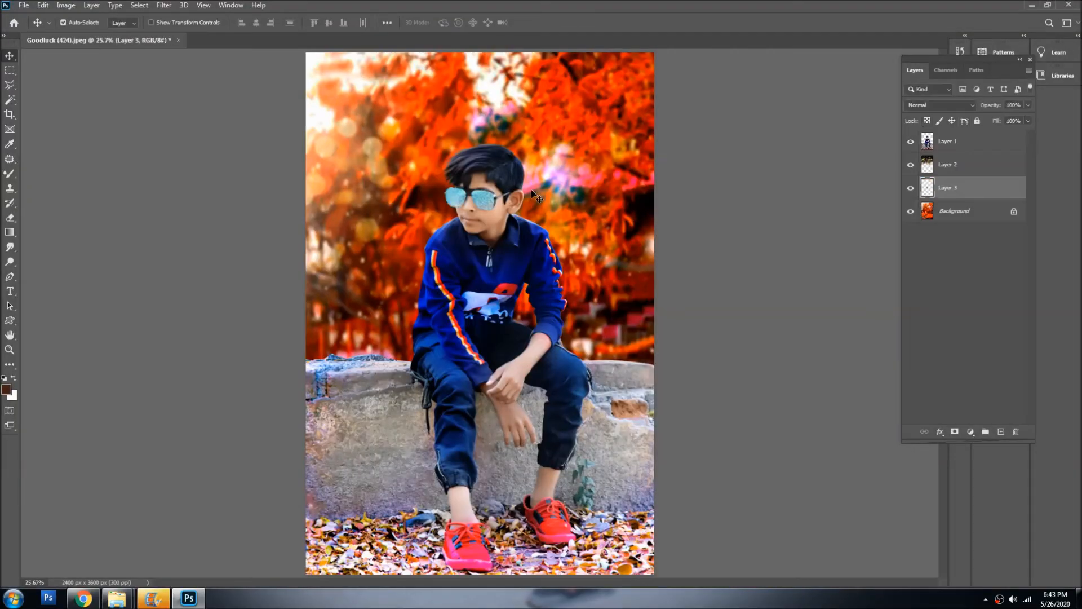
Step: Enlarge the pasted glow image and position it behind the boy's torso
key("ctrl+t")
left_click_drag(501, 291, 608, 201)
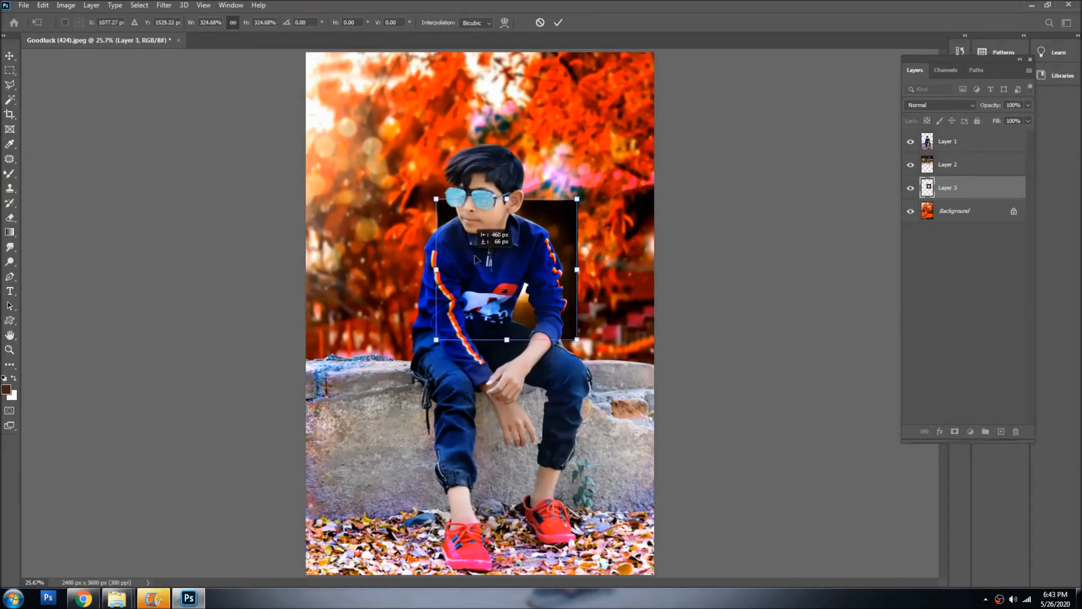
left_click_drag(586, 310, 491, 321)
left_click_drag(497, 212, 540, 165)
left_click_drag(494, 216, 480, 242)
key("Return")
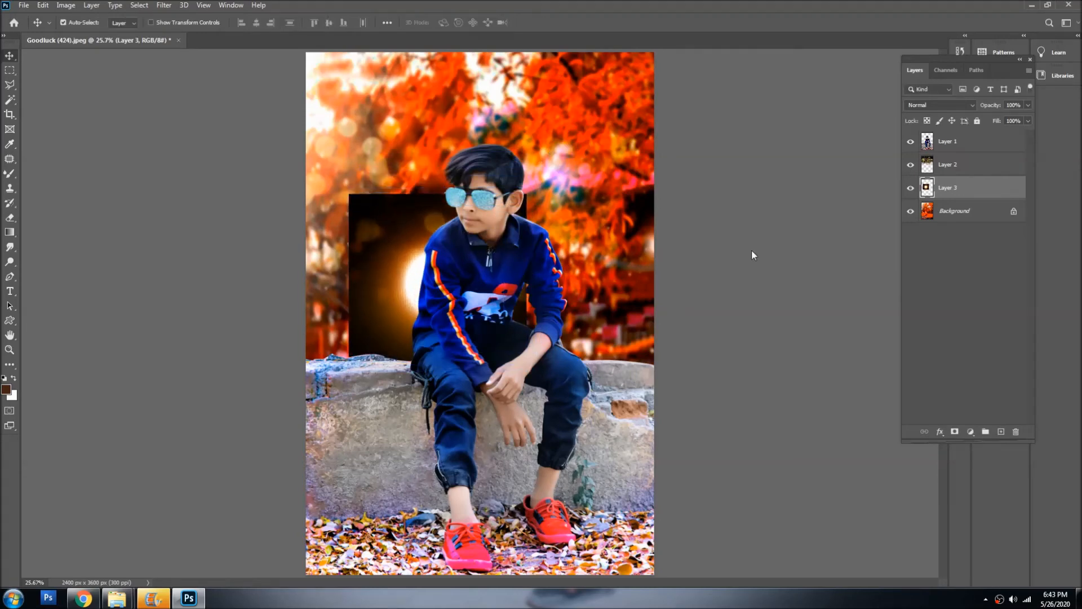
Step: Set the glow layer's blend mode to Screen and move it above the bokeh layer
left_click(936, 105)
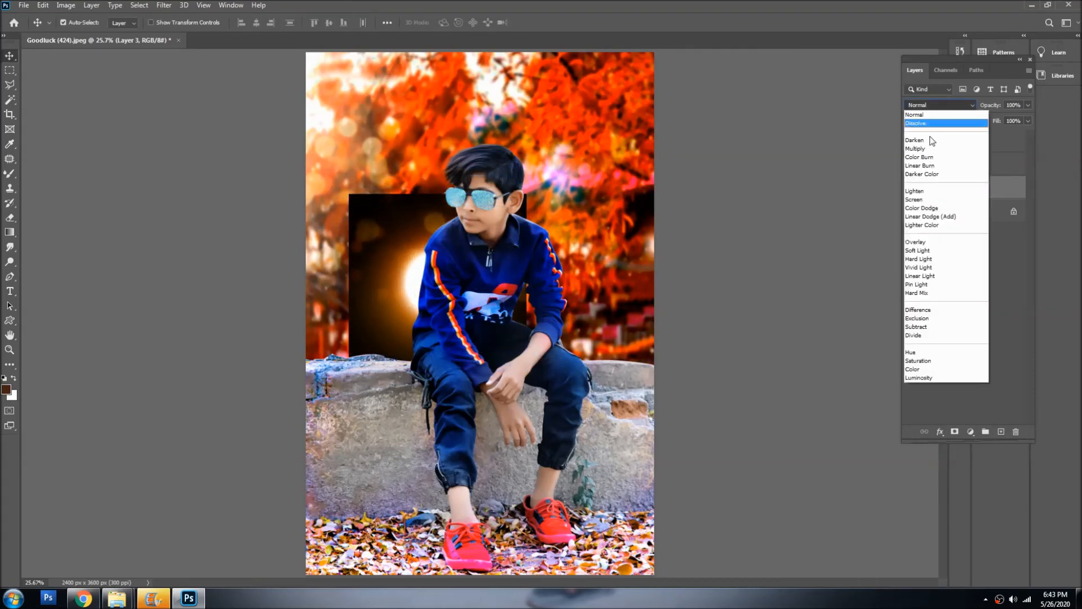
left_click(924, 200)
left_click_drag(412, 276, 415, 242)
key("ctrl+z")
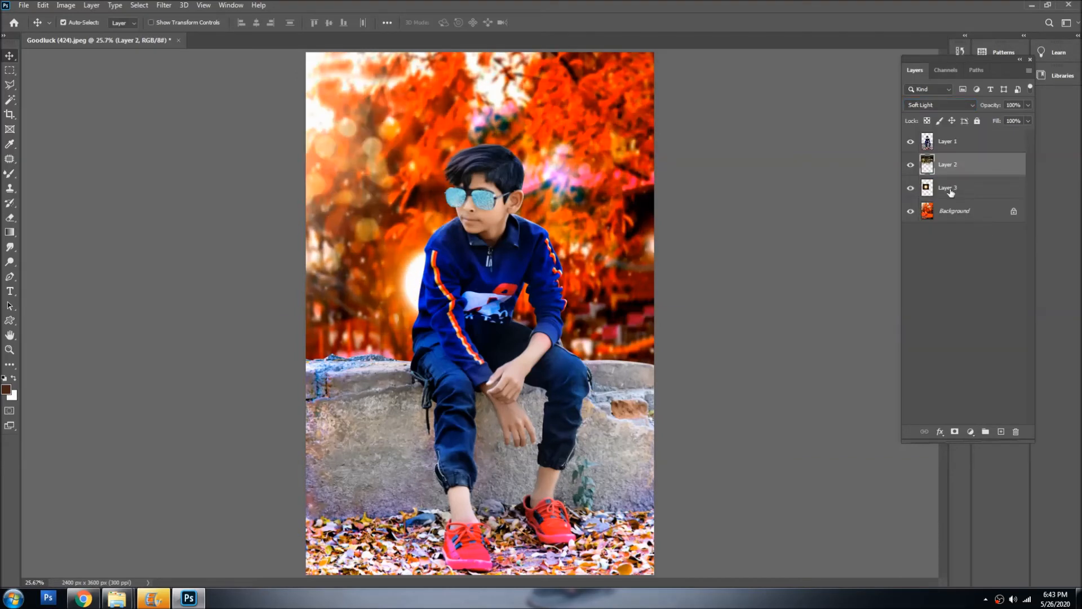
left_click(951, 193)
key("ctrl+bracketright")
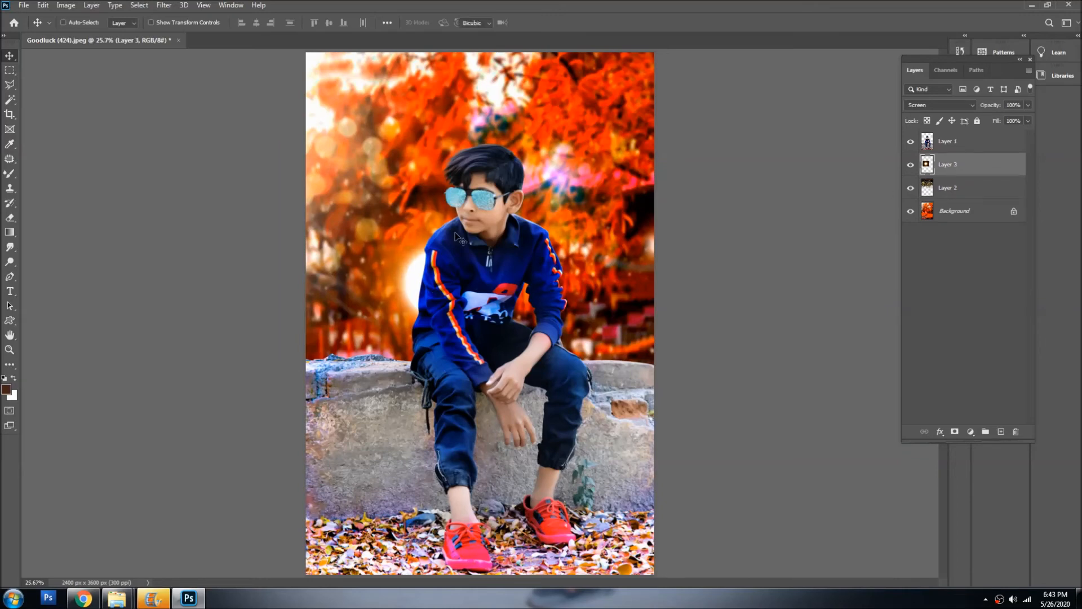
Step: Stretch the glow layer to about 181% width and 149% height and center it behind the boy's upper body
key("ctrl+t")
left_click_drag(527, 192, 557, 171)
left_click_drag(493, 237, 517, 209)
left_click_drag(583, 366, 601, 366)
left_click_drag(537, 263, 562, 251)
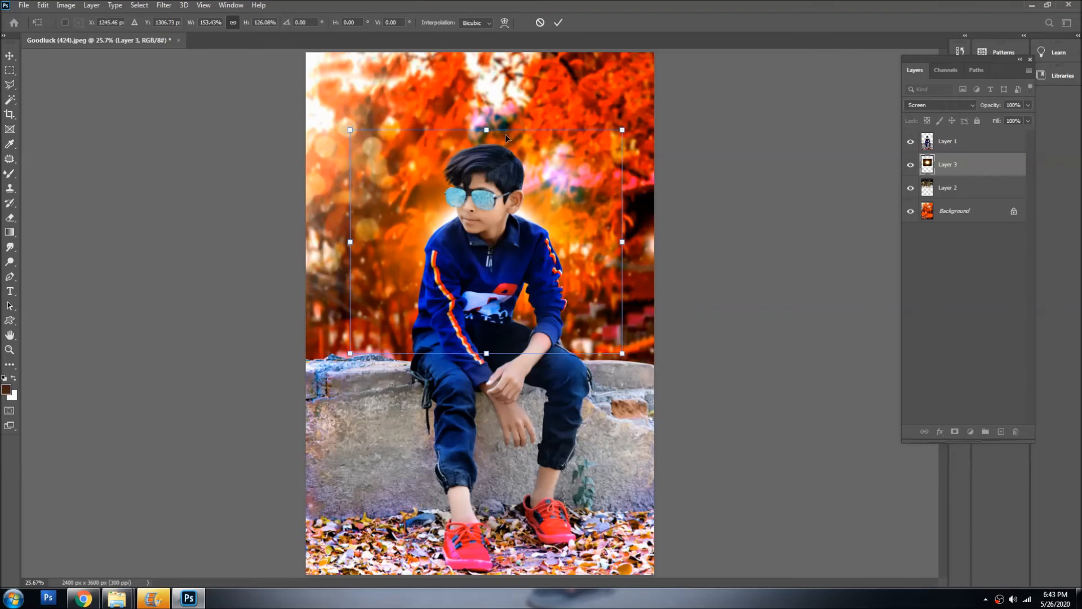
left_click_drag(487, 128, 487, 121)
left_click_drag(507, 203, 507, 217)
left_click_drag(476, 378, 477, 391)
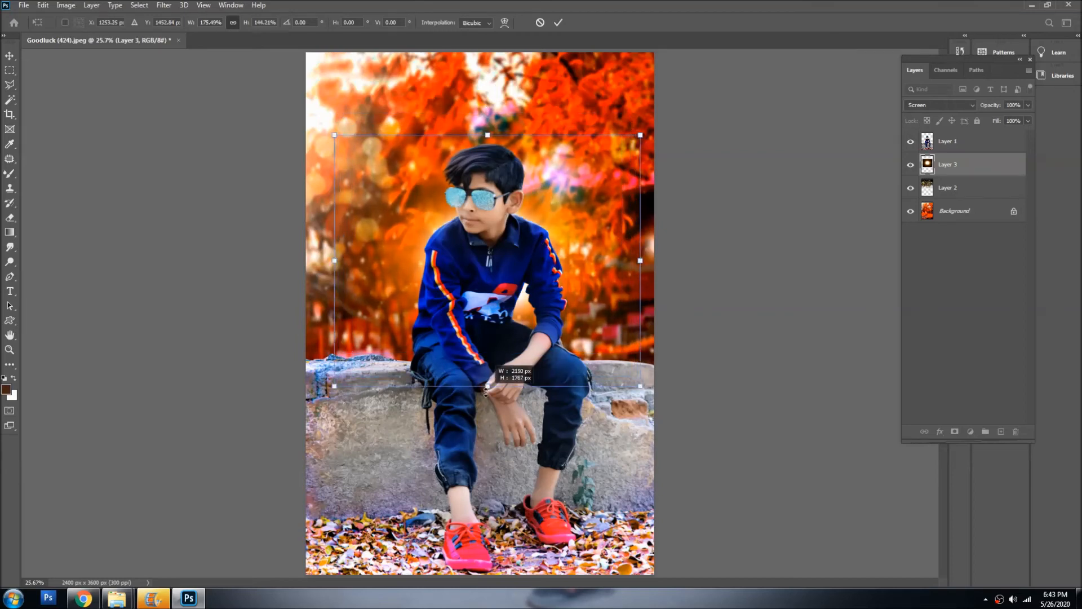
left_click_drag(513, 226, 511, 217)
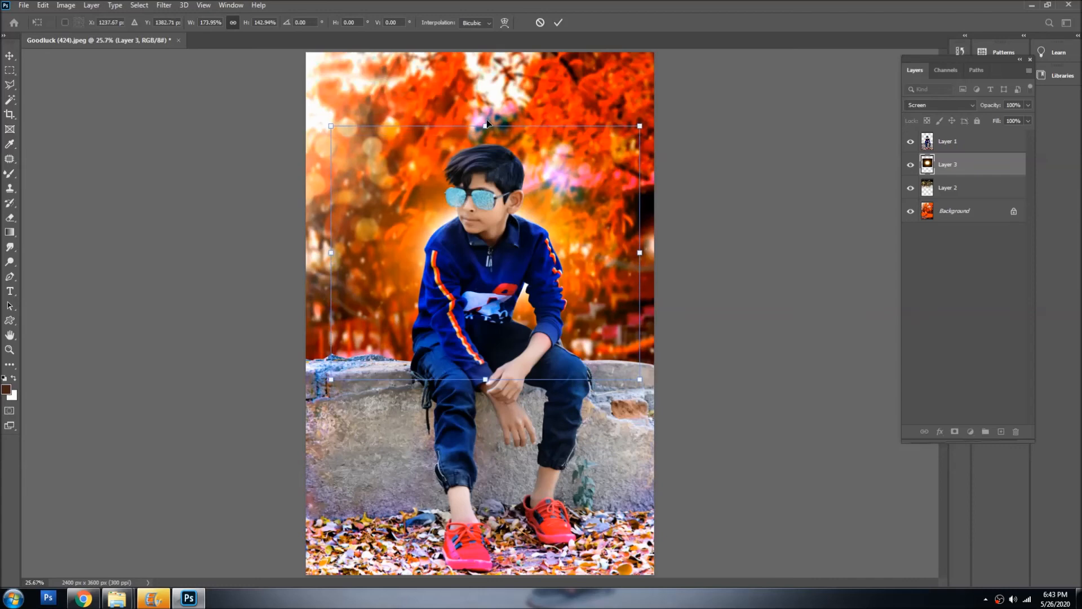
left_click_drag(486, 126, 485, 115)
left_click_drag(489, 210, 488, 224)
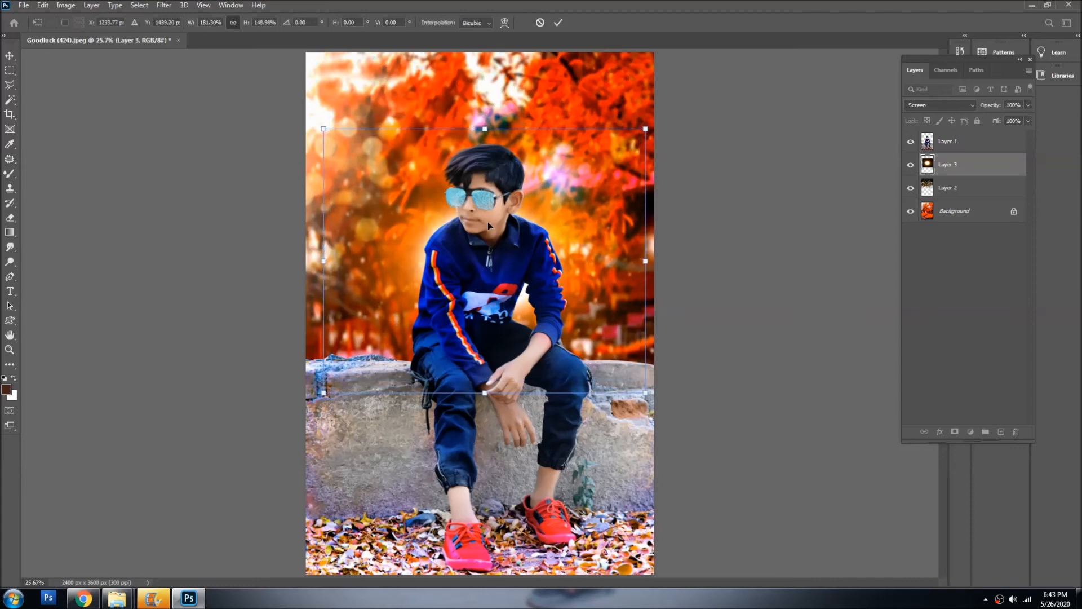
key("Return")
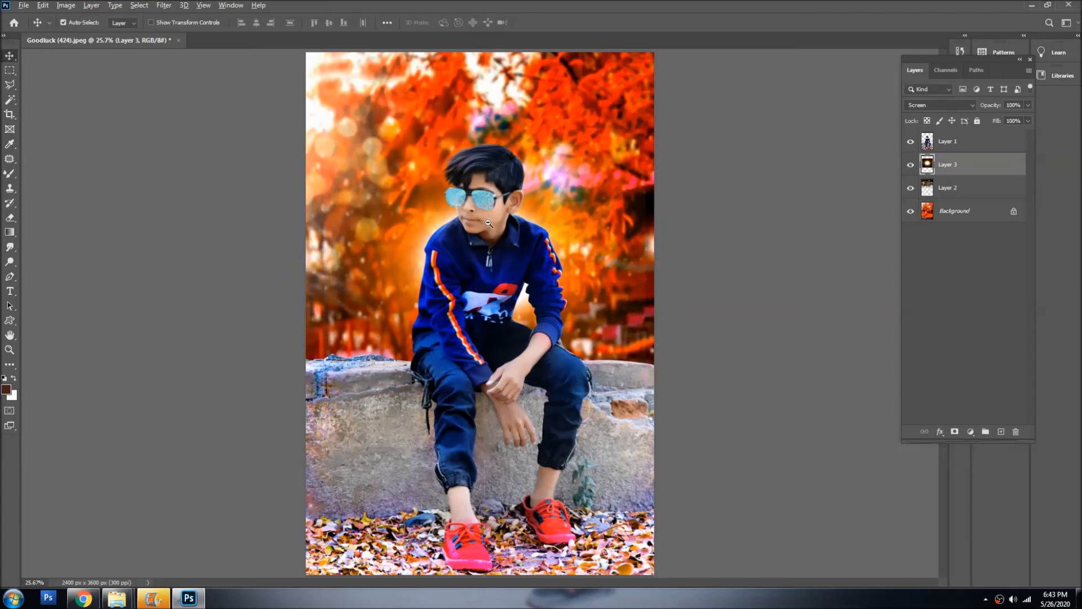
Step: Merge all visible layers, duplicate the merged image and open the copy in the Camera Raw Filter
key("ctrl+shift+e")
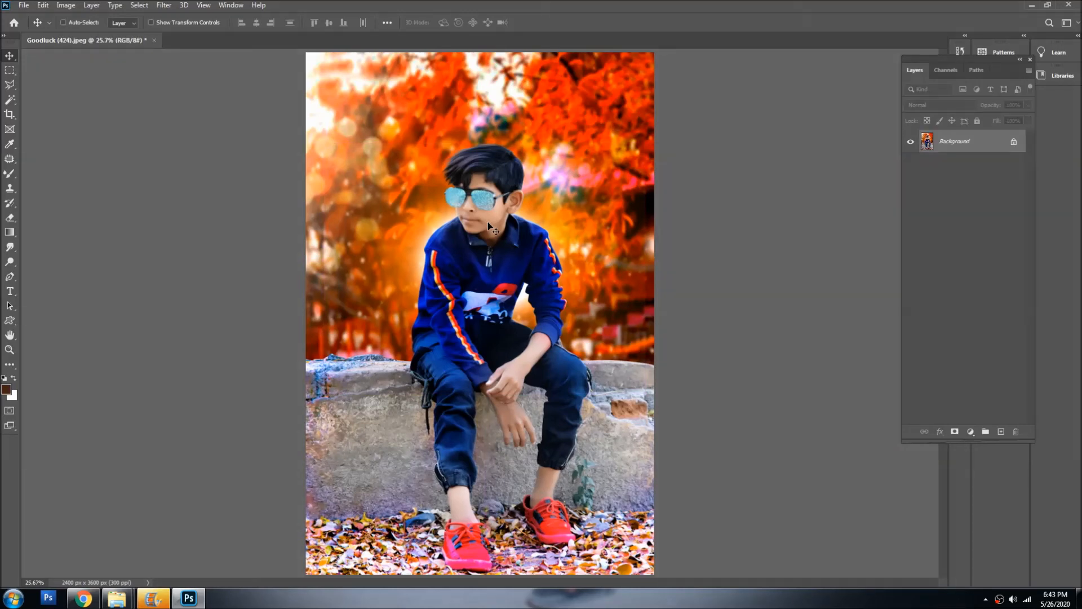
key("ctrl+j")
left_click(165, 6)
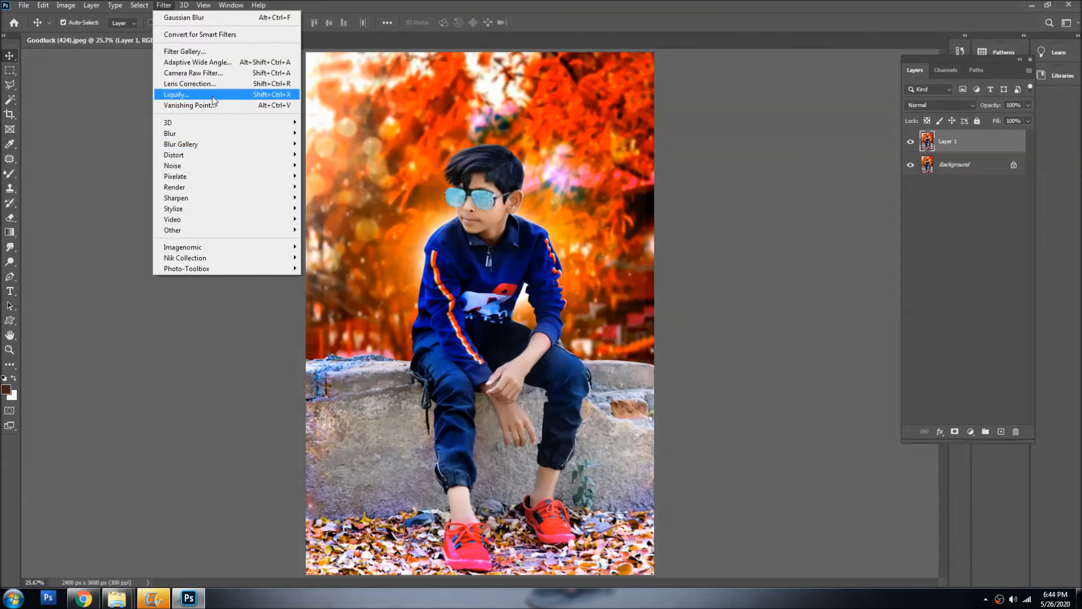
left_click(209, 73)
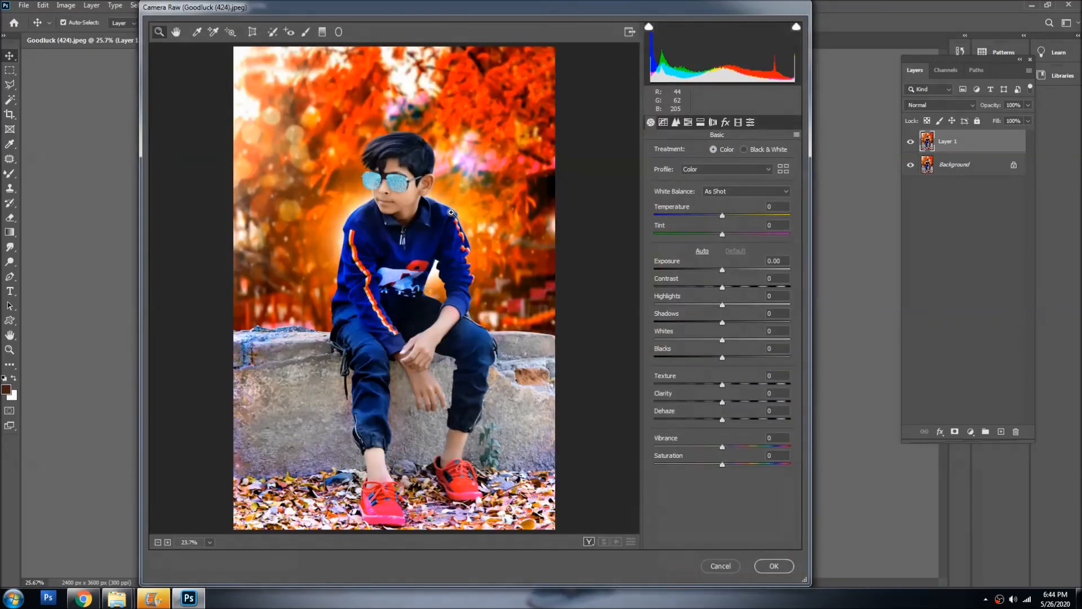
Step: Set the image's Vibrance to +58 and Saturation to +12
left_click(733, 445)
left_click_drag(738, 447, 799, 455)
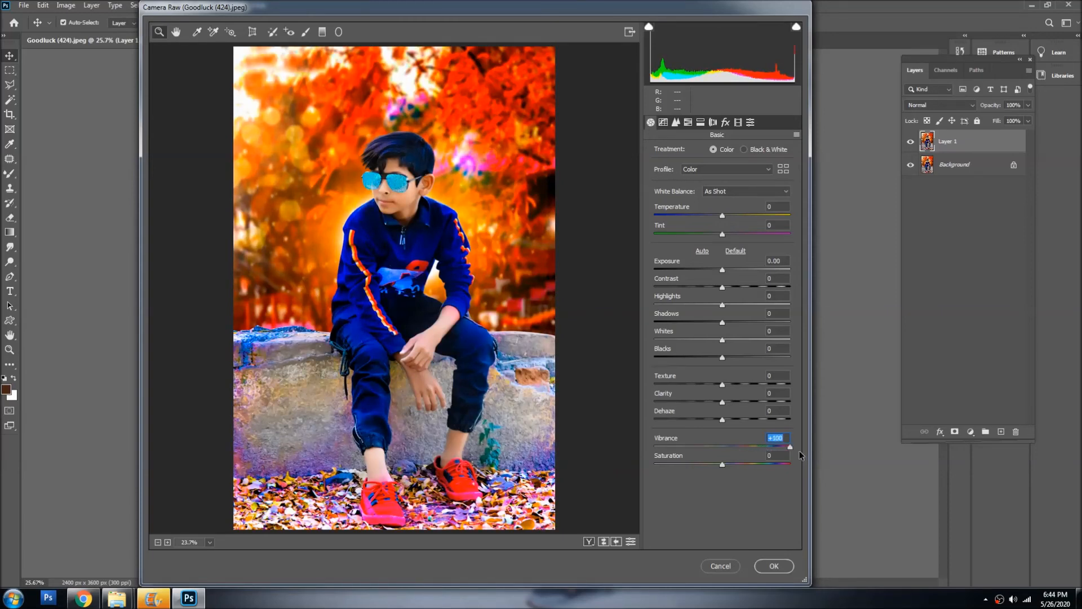
left_click(761, 446)
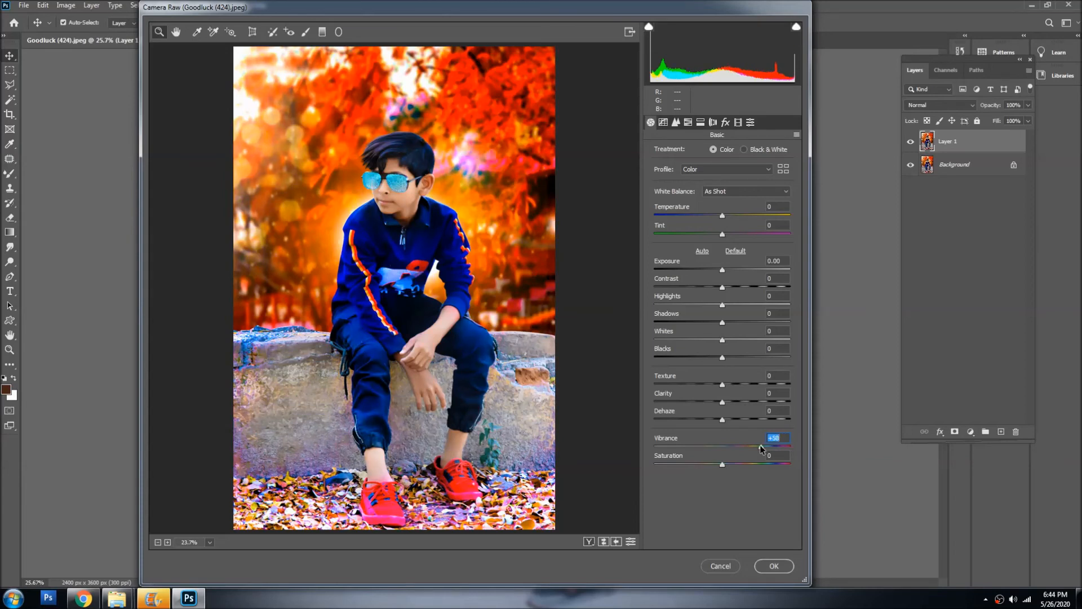
left_click(734, 464)
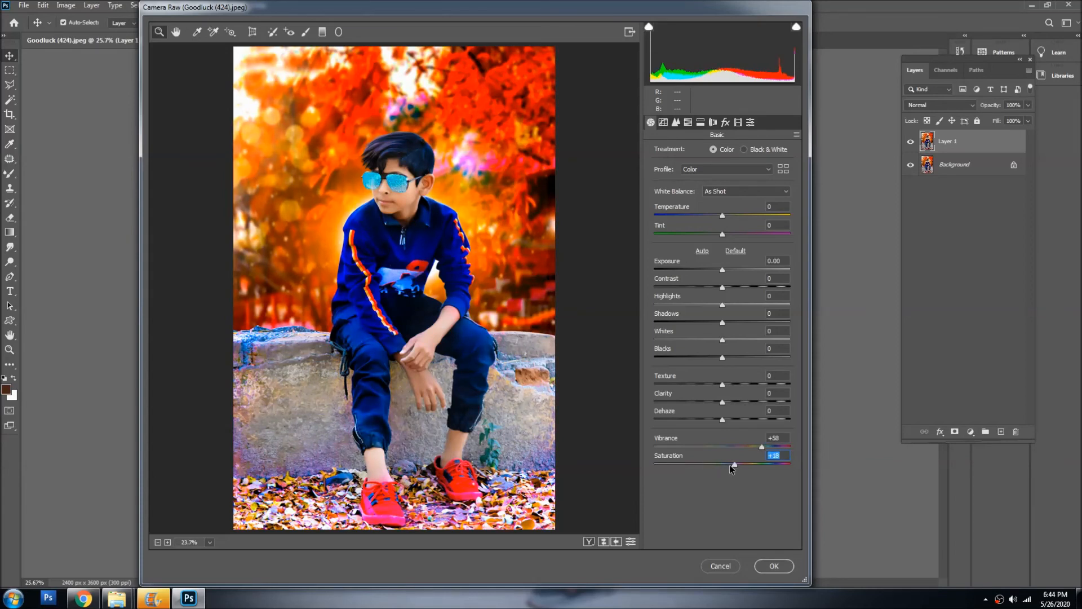
Step: Set Texture to +100, Clarity to -13 and Dehaze to +78
left_click(737, 385)
left_click_drag(737, 384, 770, 401)
left_click(723, 418)
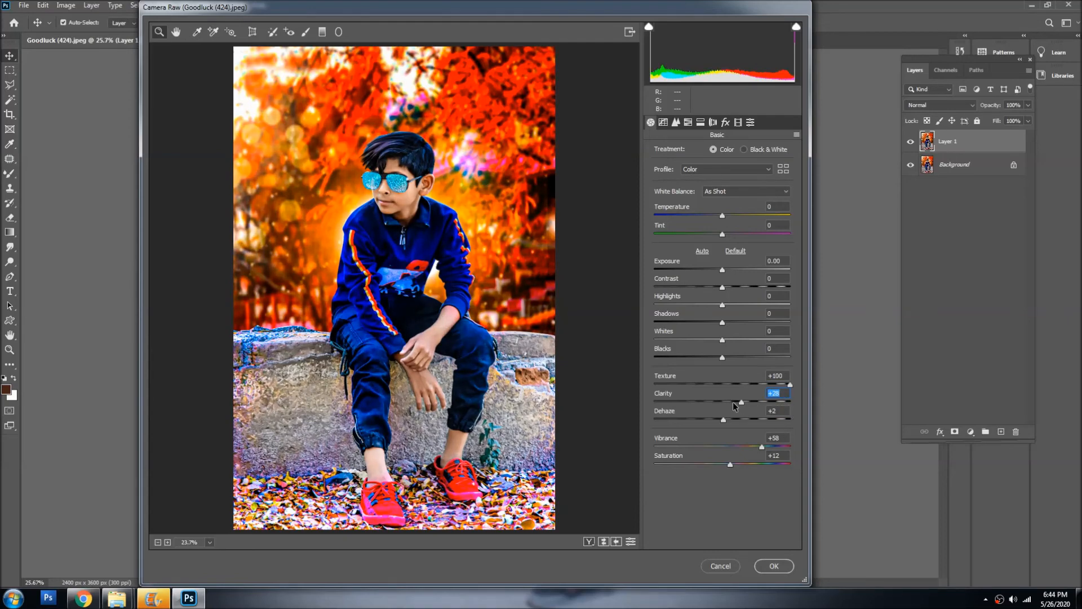
left_click(727, 401)
left_click_drag(725, 401, 691, 401)
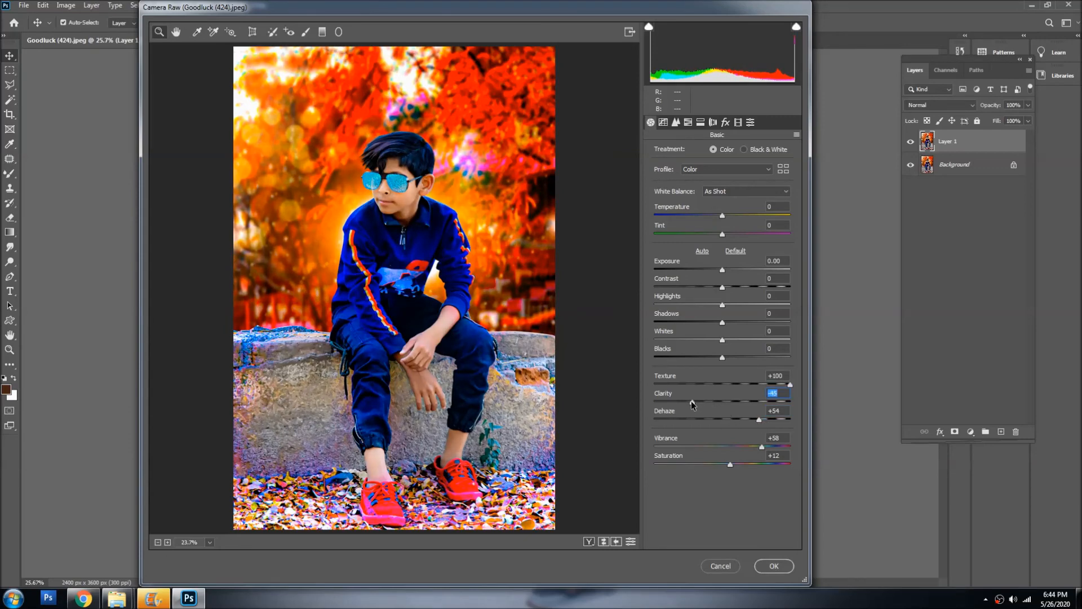
left_click_drag(763, 420, 775, 423)
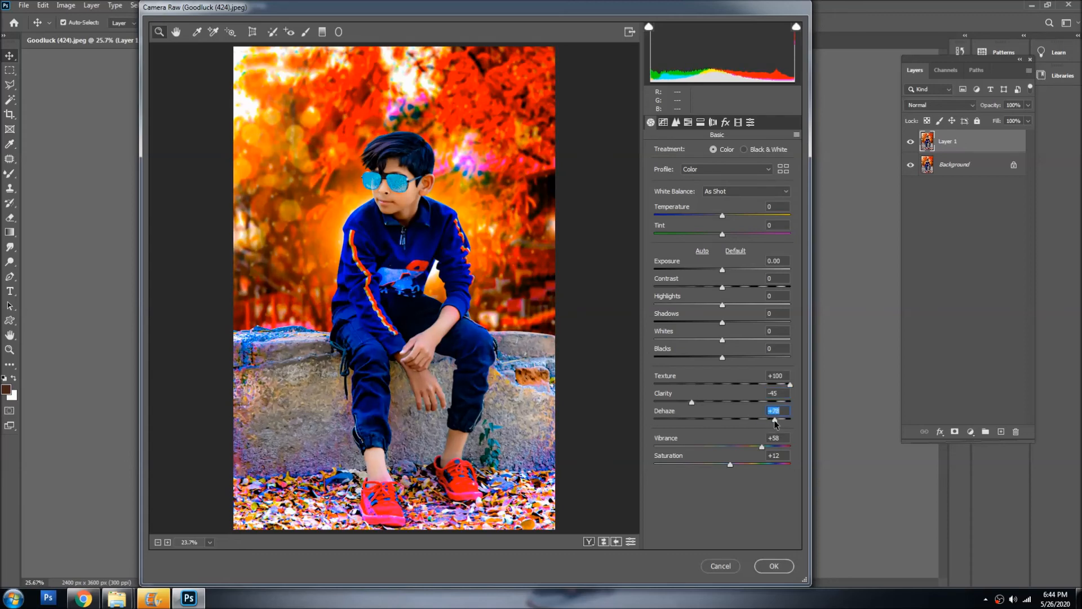
left_click(712, 401)
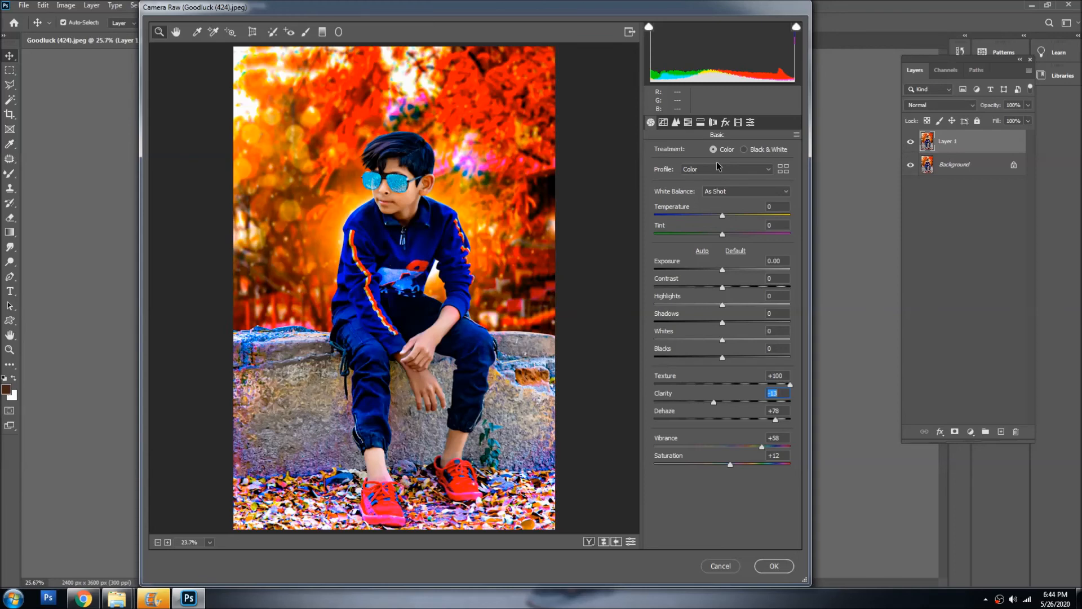
Step: Apply the Camera Raw adjustments and merge the graded layer down into the Background
left_click(775, 567)
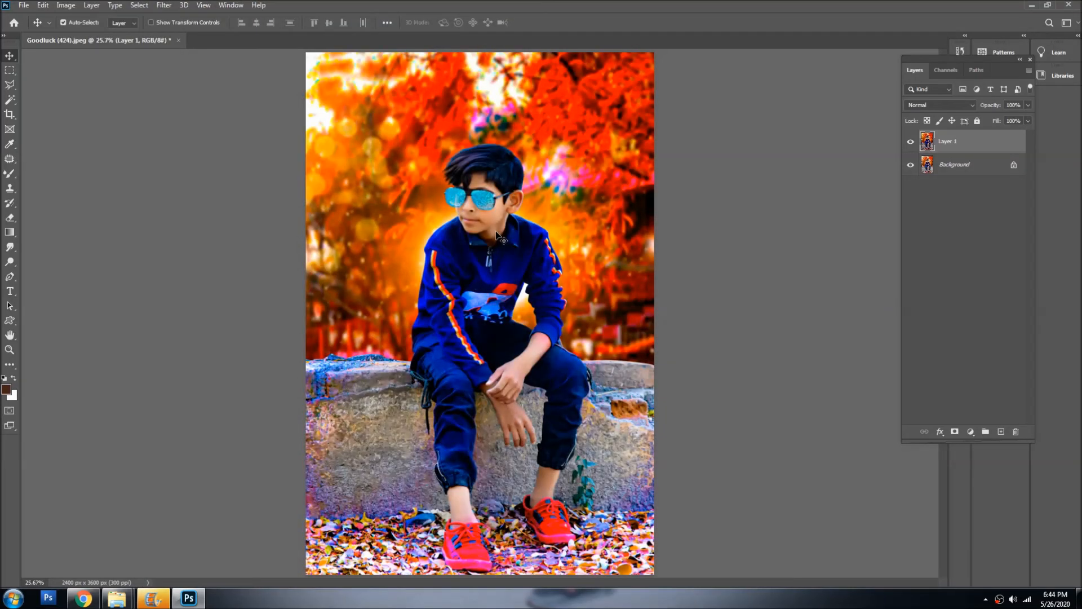
key("ctrl+e")
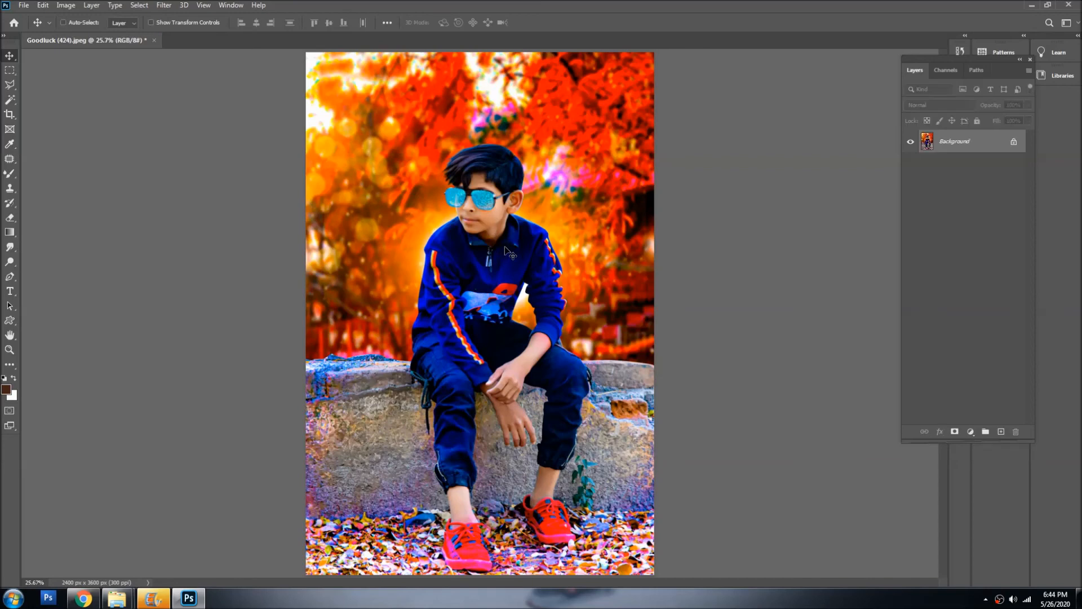
left_click(507, 217, "ctrl+alt")
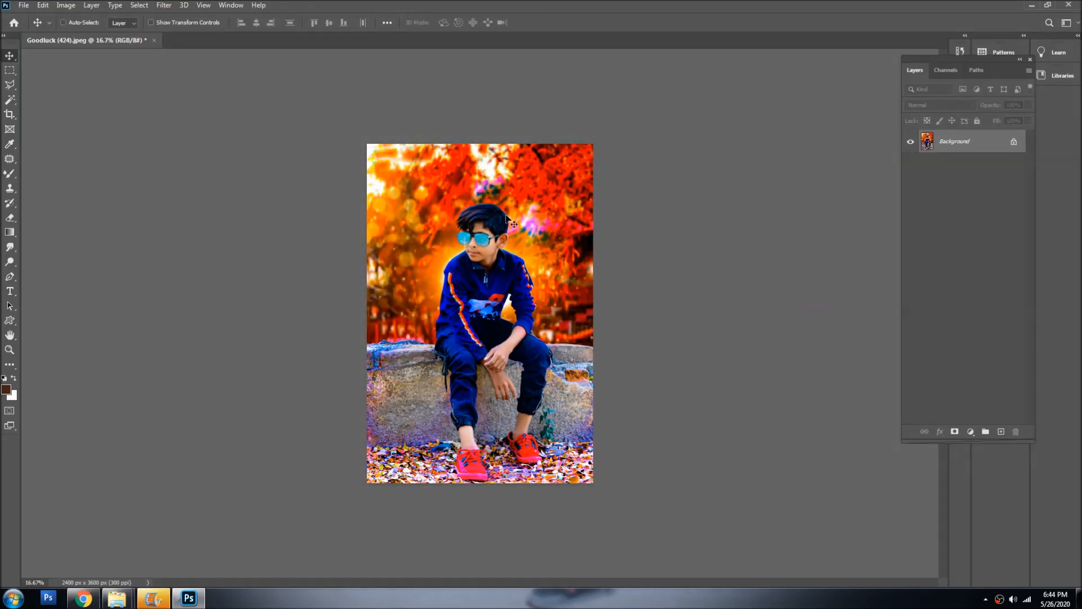
Step: Duplicate the merged image and open the copy in the GREYCstoration noise filter, previewing the orange foliage
key("ctrl+j")
left_click(506, 216, "ctrl+space")
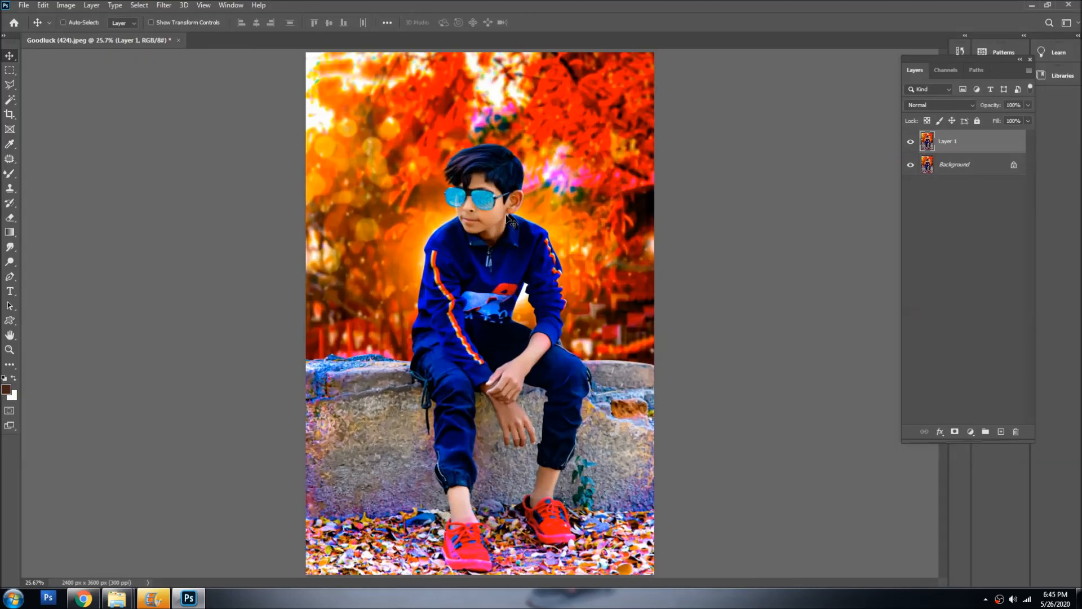
left_click(164, 5)
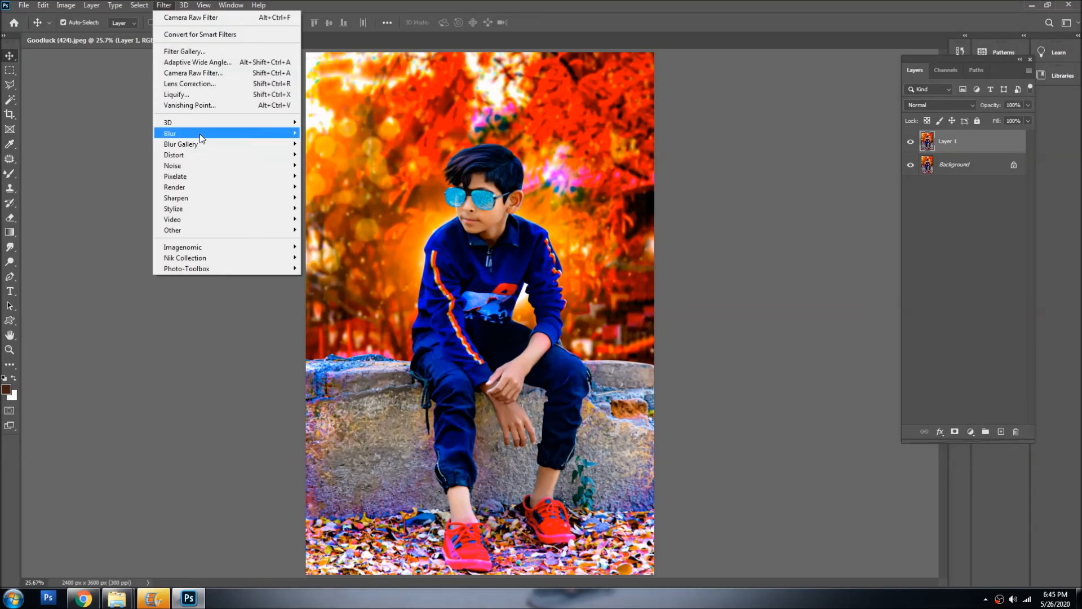
mouse_move(213, 162)
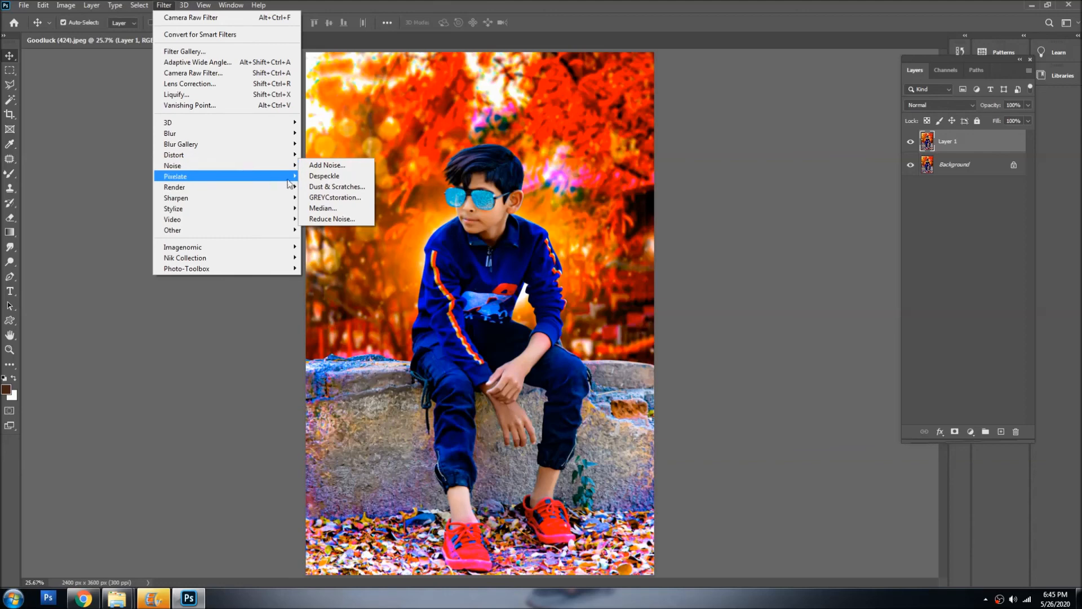
left_click(319, 198)
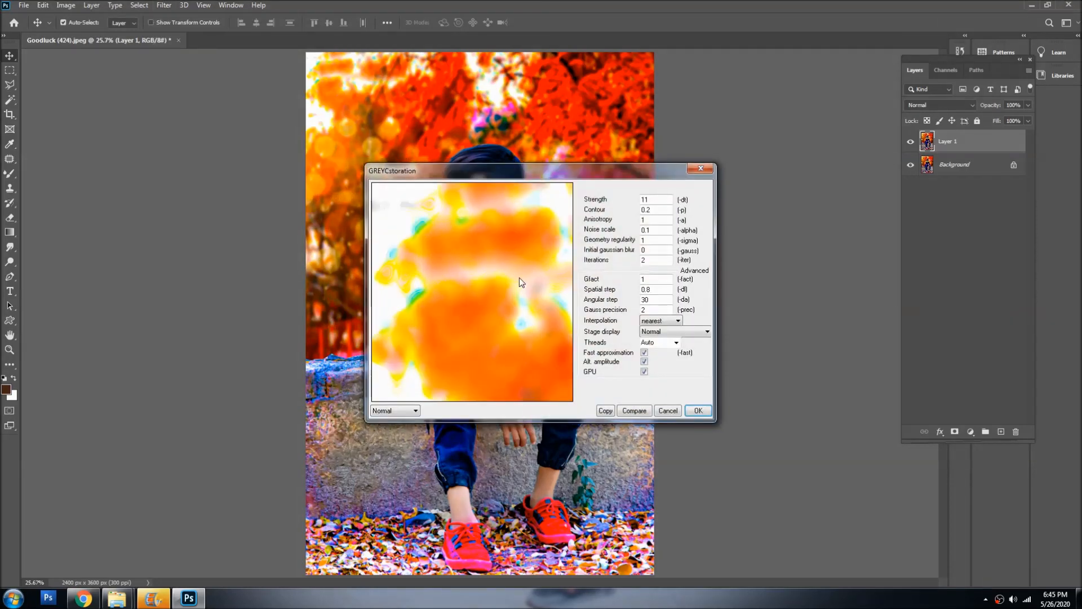
left_click_drag(502, 308, 368, 306)
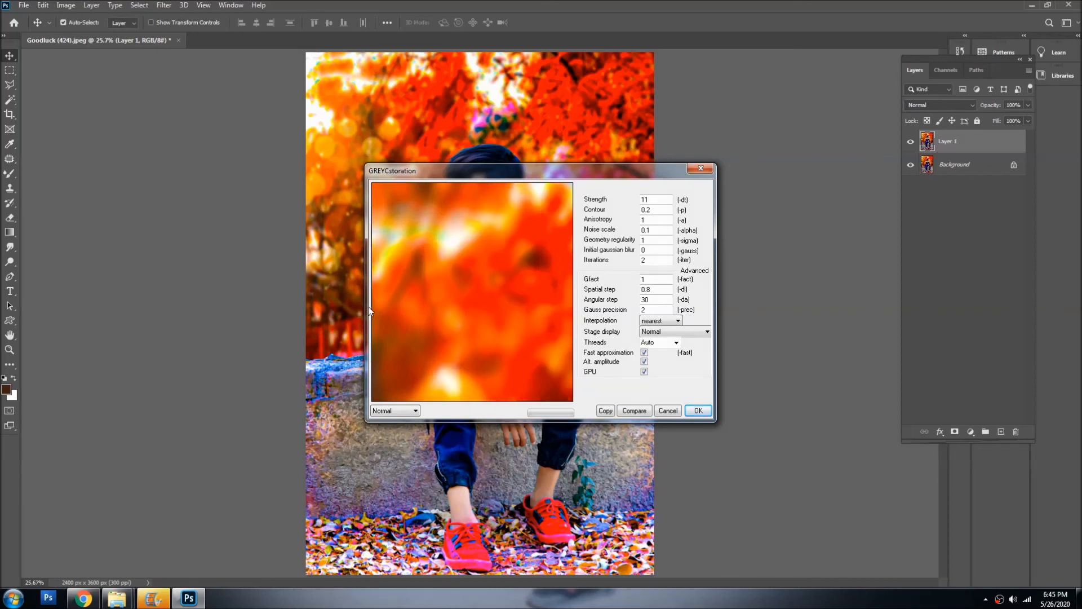
Step: Apply GREYCstoration smoothing with Strength 111 and Iterations 3
left_click(657, 201)
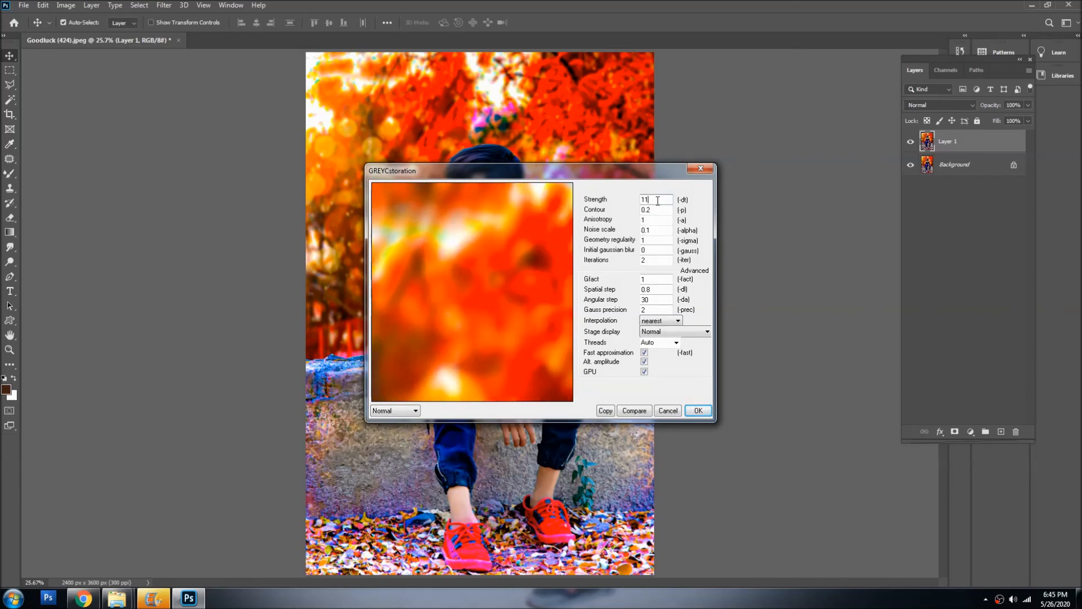
type("1")
left_click(649, 219)
left_click(660, 258)
type("3")
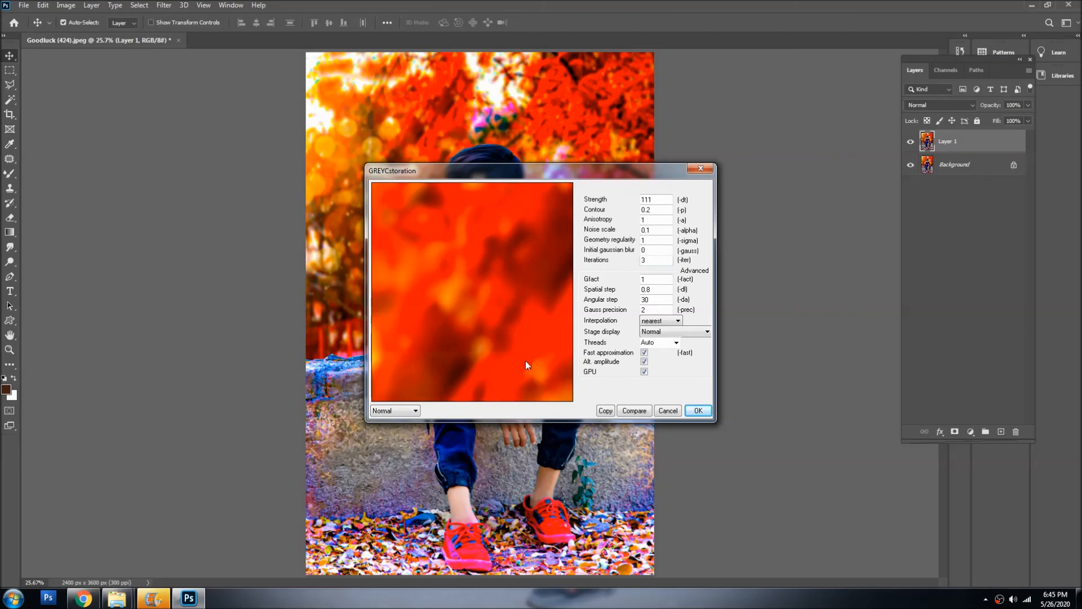
left_click(697, 410)
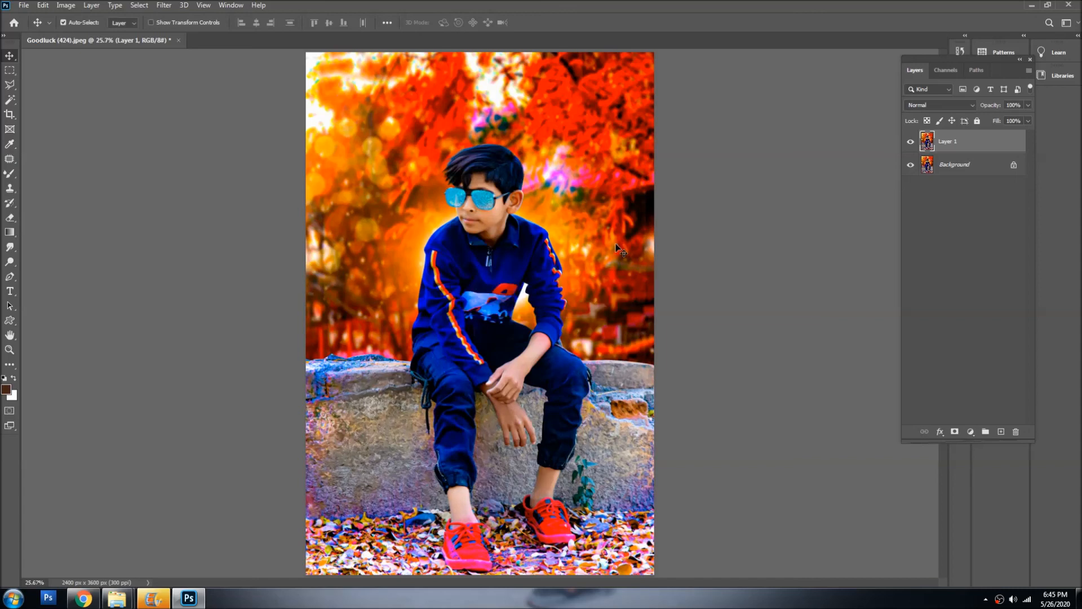
Step: Inspect the smoothing on the boy's face, sunglasses and hair at 100% and in the full image
left_click(524, 188, "ctrl")
left_click(524, 189, "ctrl")
left_click(524, 188, "ctrl")
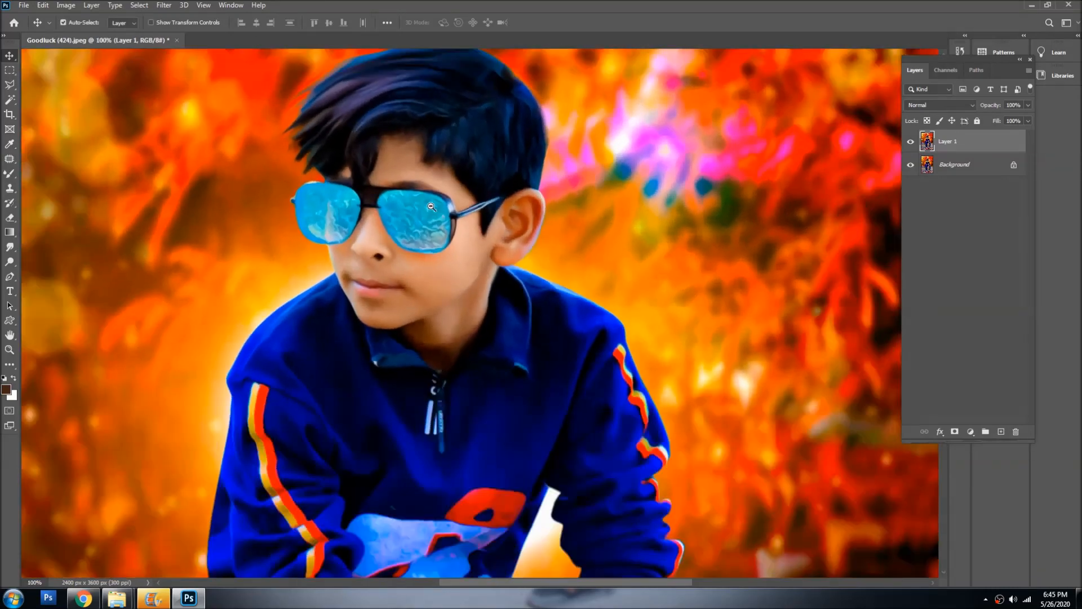
left_click(431, 208, "ctrl+alt")
left_click(431, 206, "ctrl+alt")
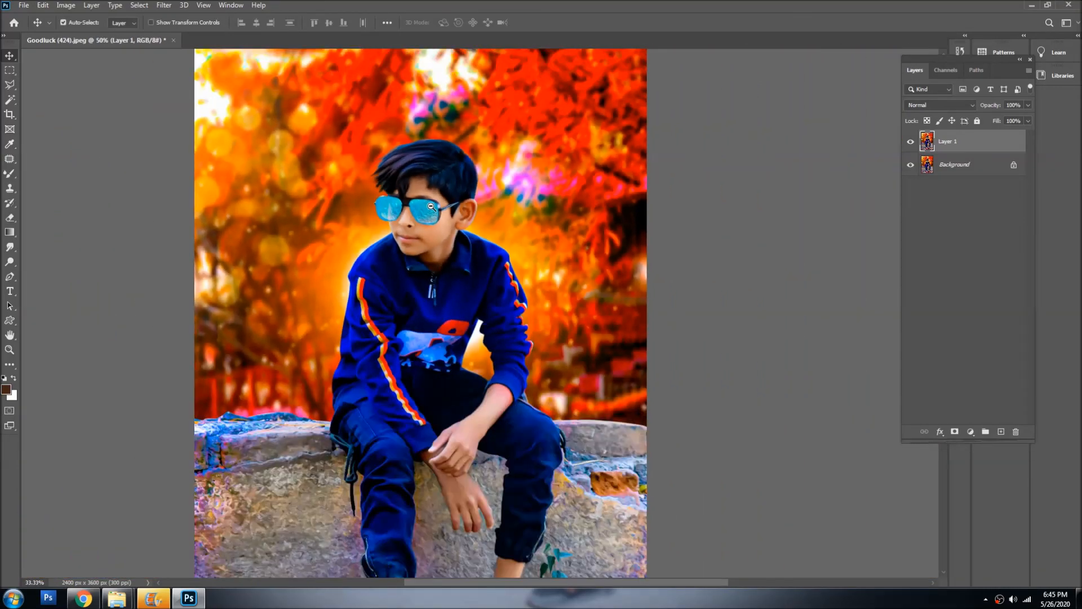
left_click(431, 206, "ctrl+alt")
left_click(431, 207, "ctrl+alt")
left_click(431, 205, "ctrl+alt")
left_click(433, 203, "ctrl+alt")
key("ctrl+0")
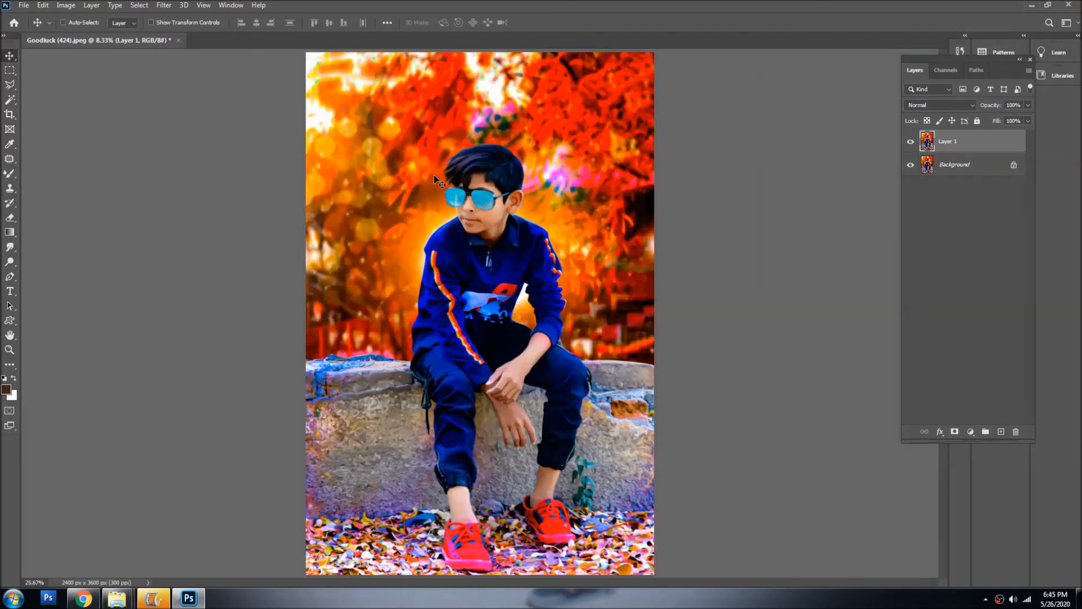
Step: Merge all visible layers into a single Background layer
key("ctrl+shift+e")
key("ctrl+shift+s")
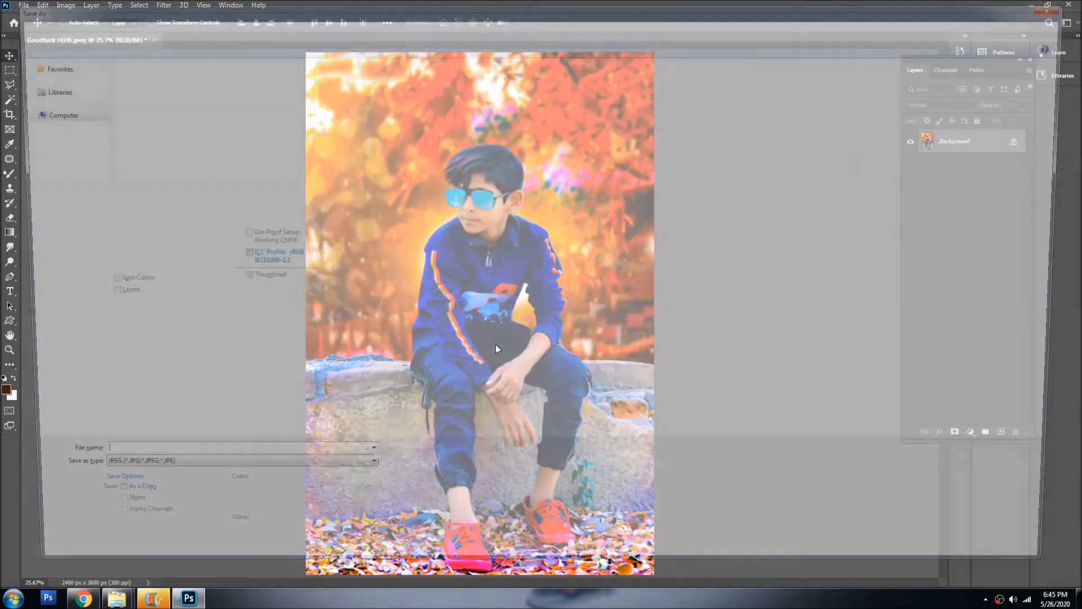
key("Tab")
key("Down")
key("Return")
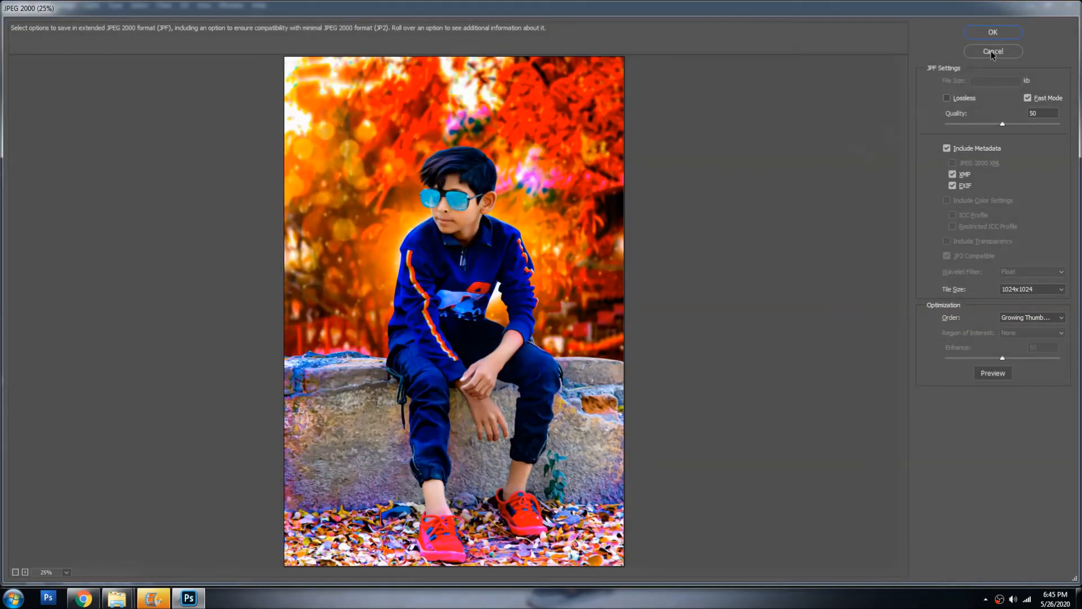
left_click(993, 51)
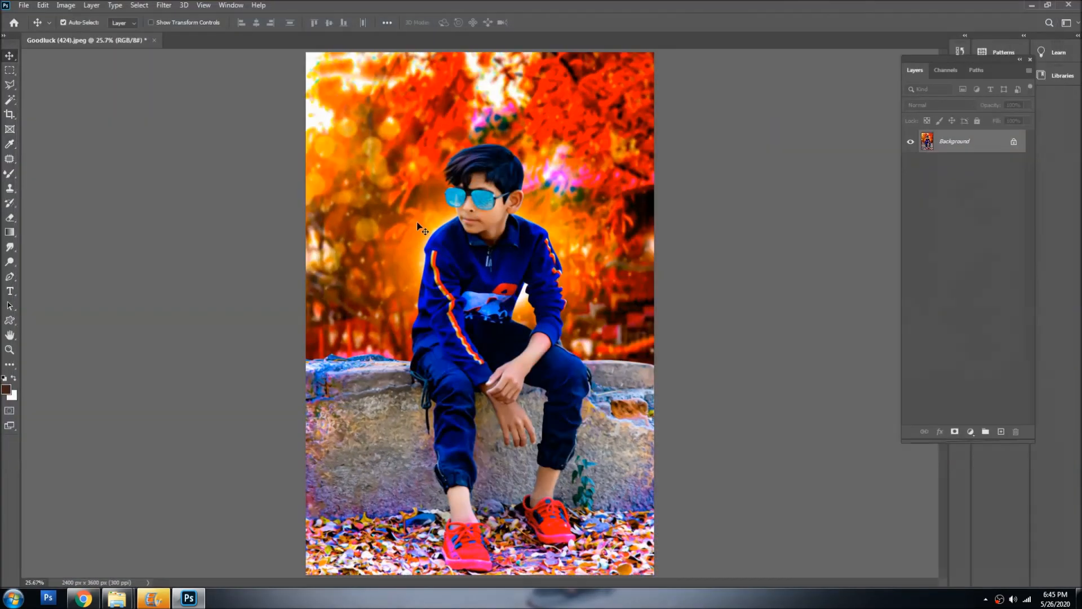
Step: Save the finished image as the JPEG Goodluck (424) with a higher quality setting and the Baseline ("Standard") format
key("ctrl+shift+s")
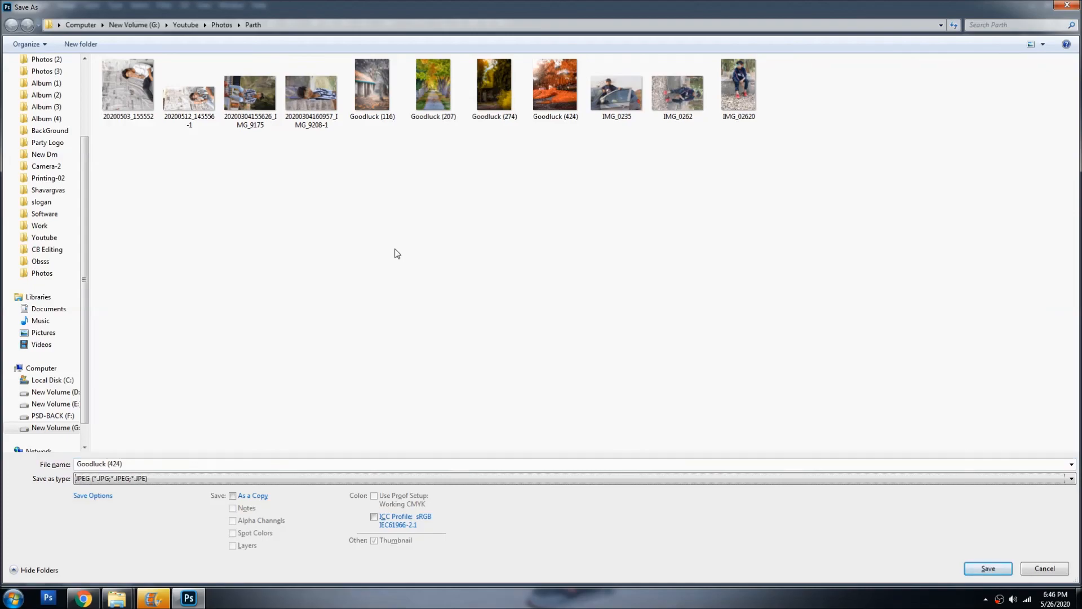
key("Return")
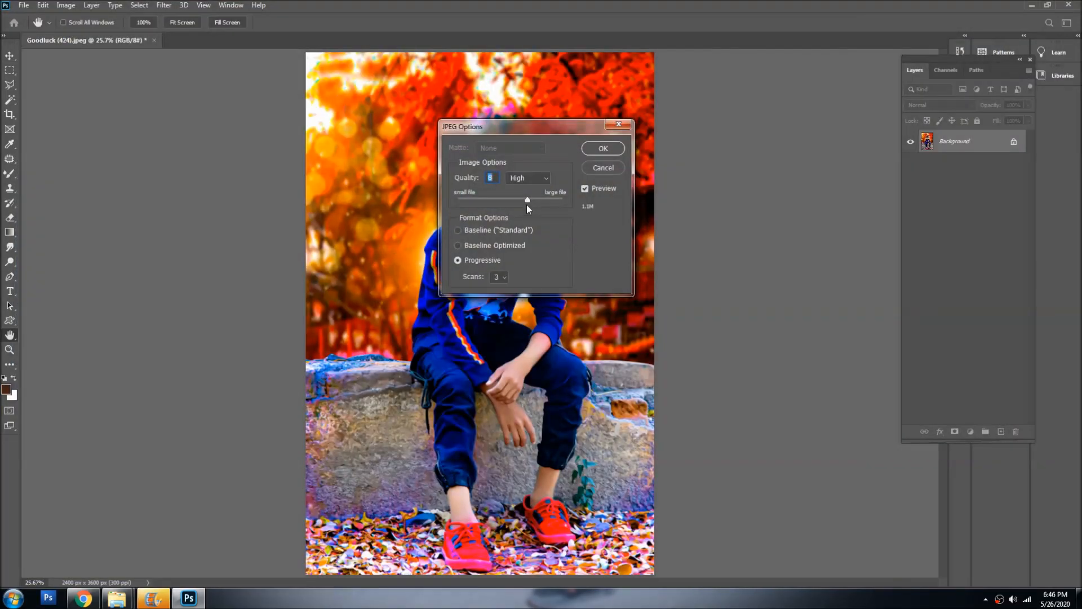
left_click(541, 200)
left_click(471, 228)
key("Return")
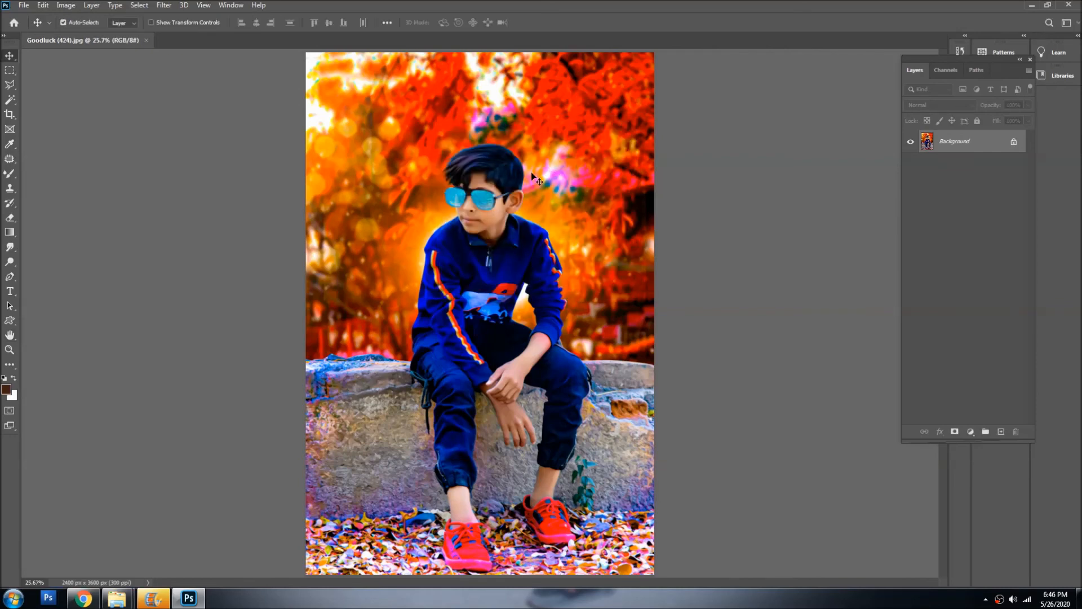
Step: Close the saved image, switch to the project's photo folder in Windows Explorer and select the edited Goodluck (424) picture
key("ctrl+w")
key("alt+Tab")
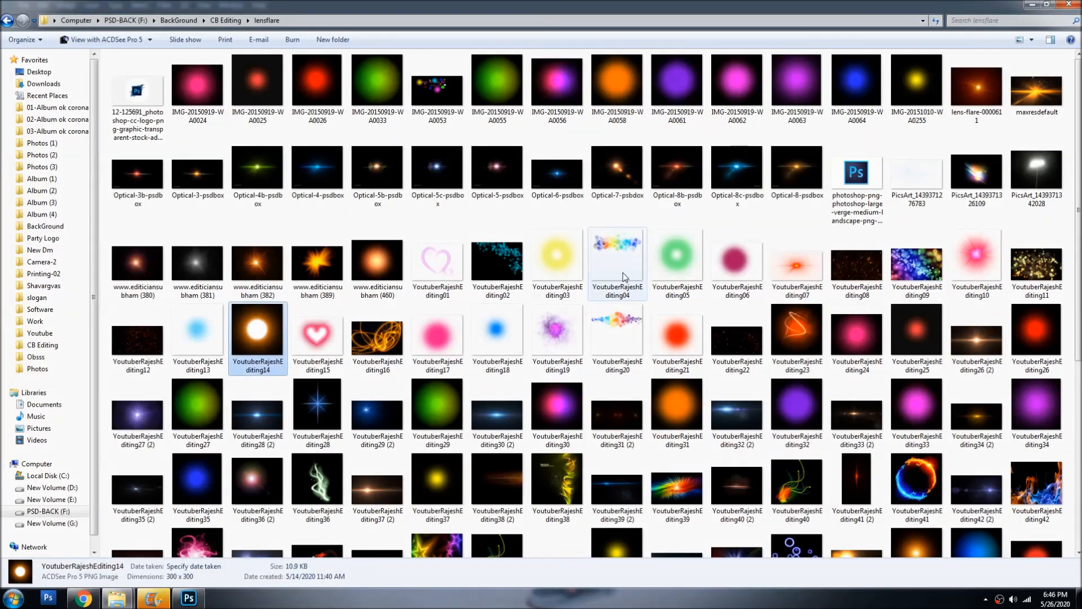
key("alt+Tab")
left_click(509, 316)
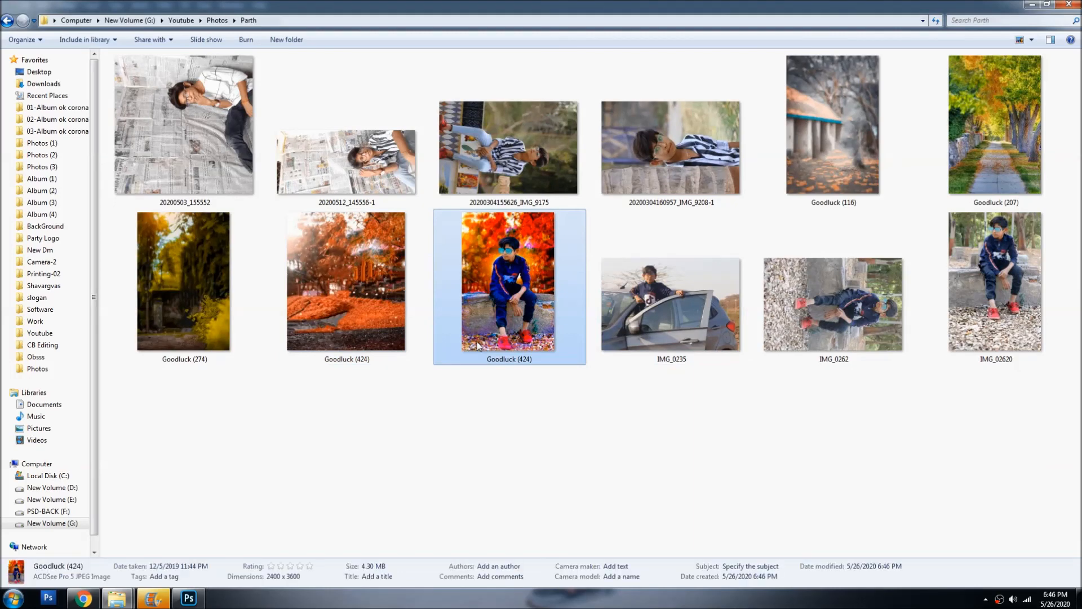
Step: Open the edited Goodluck (424) picture in Photoshop with the original IMG_0262 photo placed above it as a layer
left_click(987, 293, "ctrl")
left_click_drag(987, 293, 563, 324)
left_click(861, 293, "ctrl")
left_click_drag(861, 293, 535, 135)
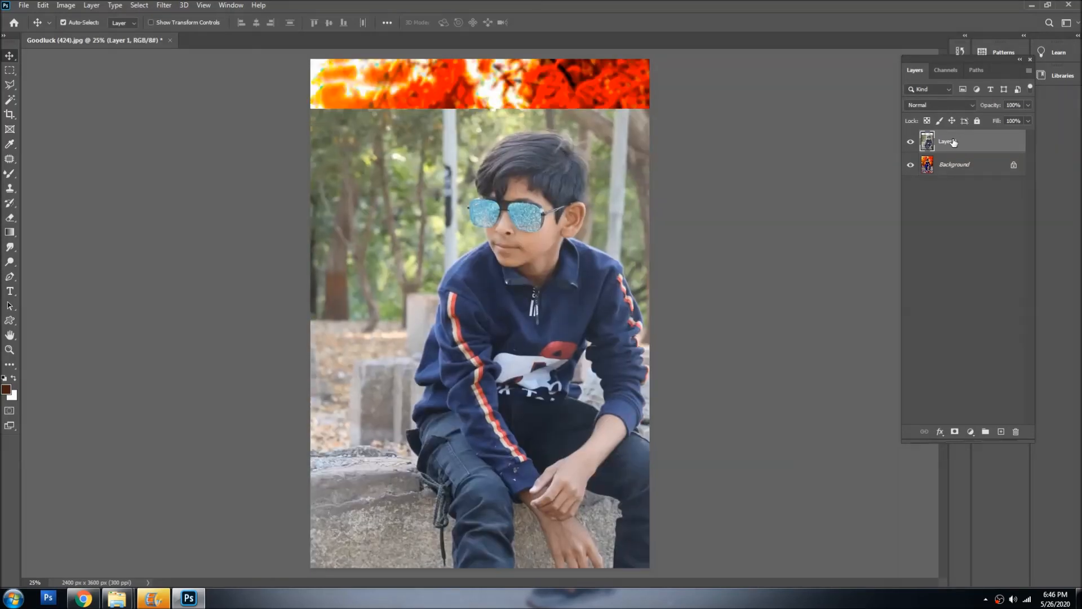
Step: Compare the original with the finished edit by toggling the original's layer visibility, and close the comparison document
left_click(910, 141)
left_click(911, 142)
left_click(910, 141)
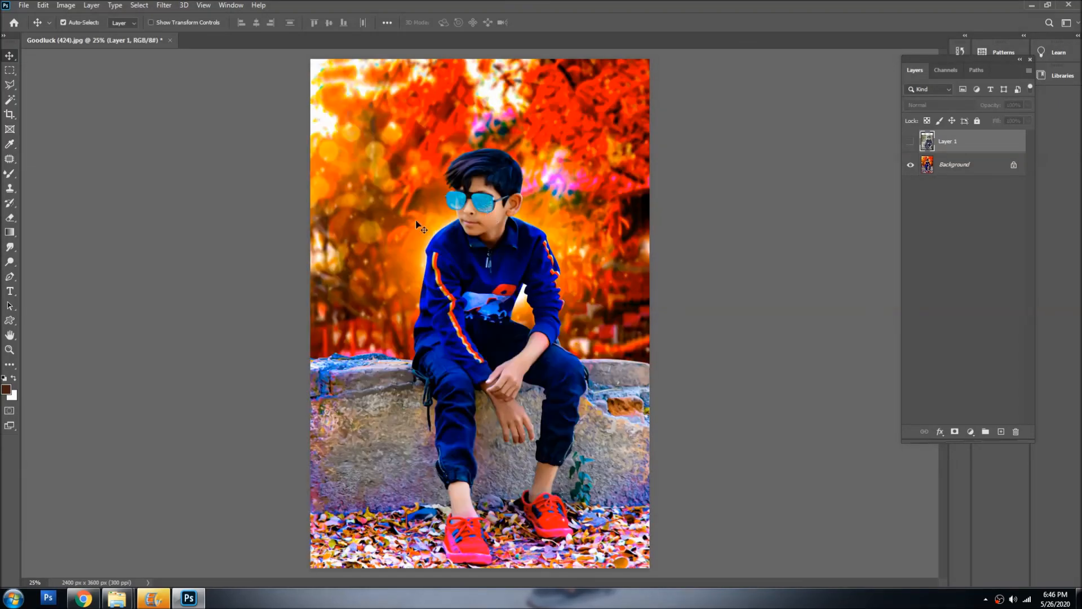
key("ctrl+minus")
key("ctrl+minus")
key("ctrl+plus")
key("ctrl+plus")
key("ctrl+plus")
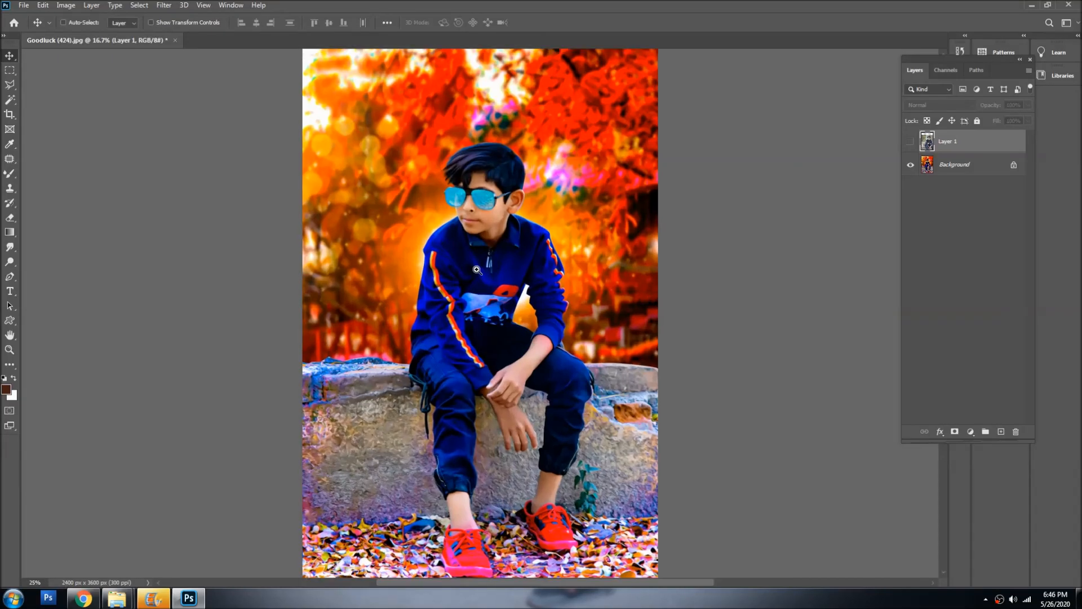
key("ctrl+w")
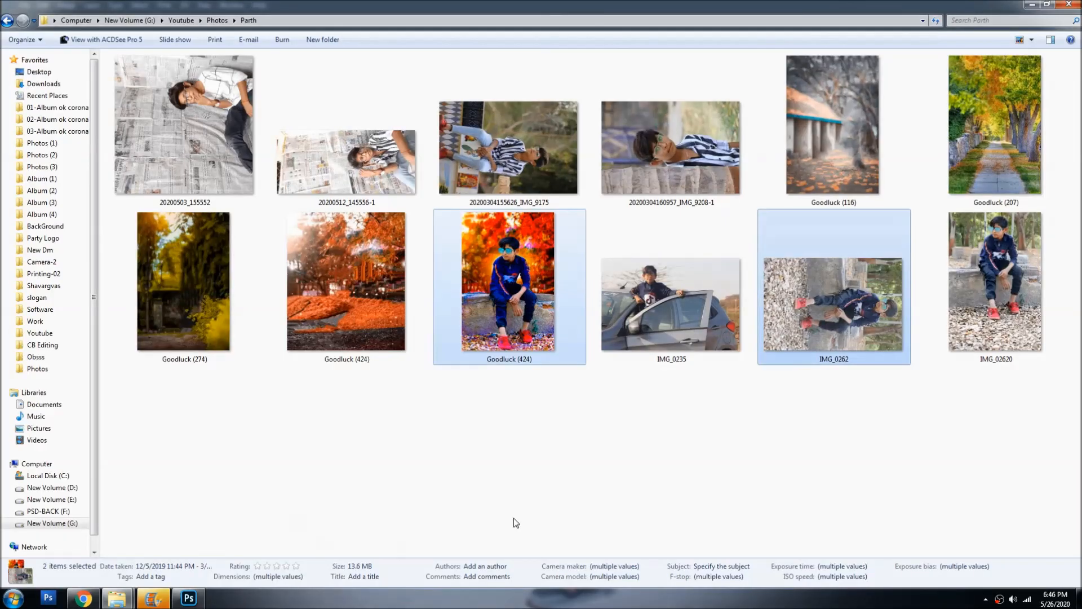
Step: View the edited Goodluck (424) picture and the original IMG_0262 photo alternately in the image viewer
left_click(550, 304)
double_click(550, 304)
key("Escape")
left_click(841, 217)
double_click(841, 217)
key("Escape")
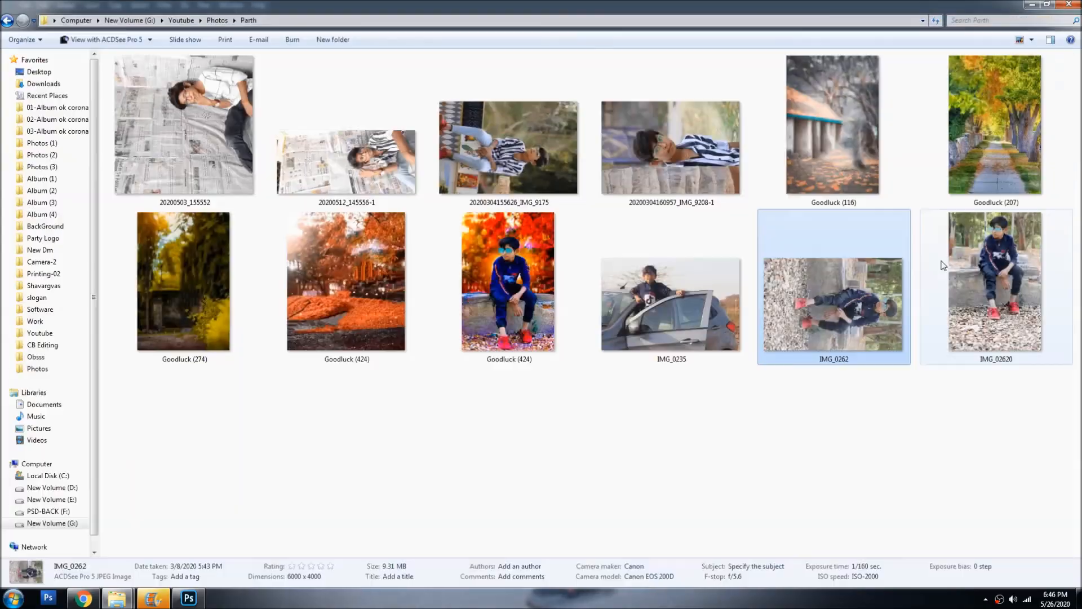
double_click(503, 315)
key("Escape")
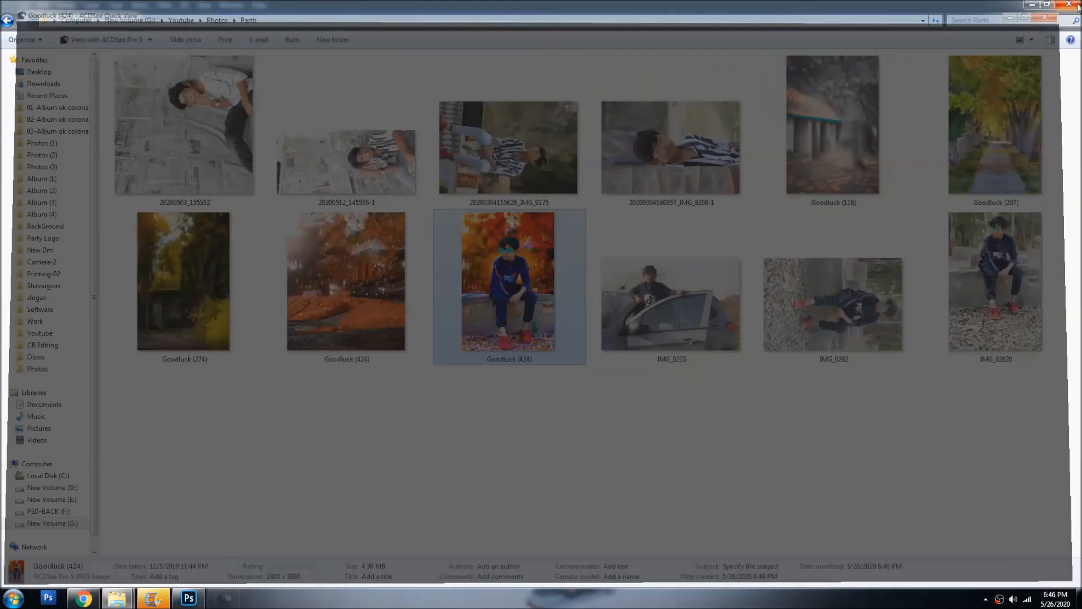
right_click(999, 599)
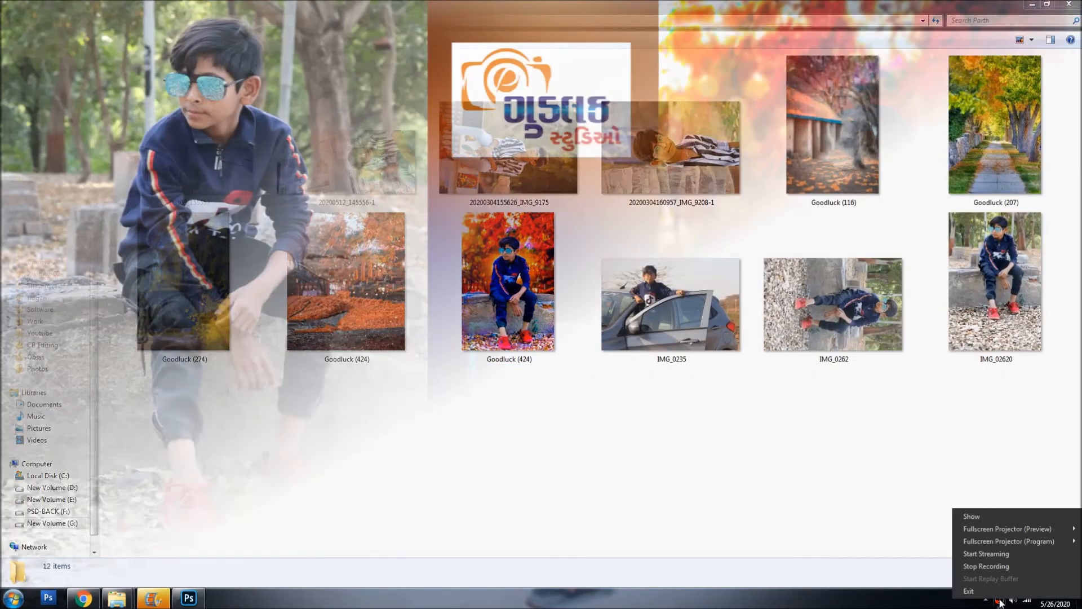